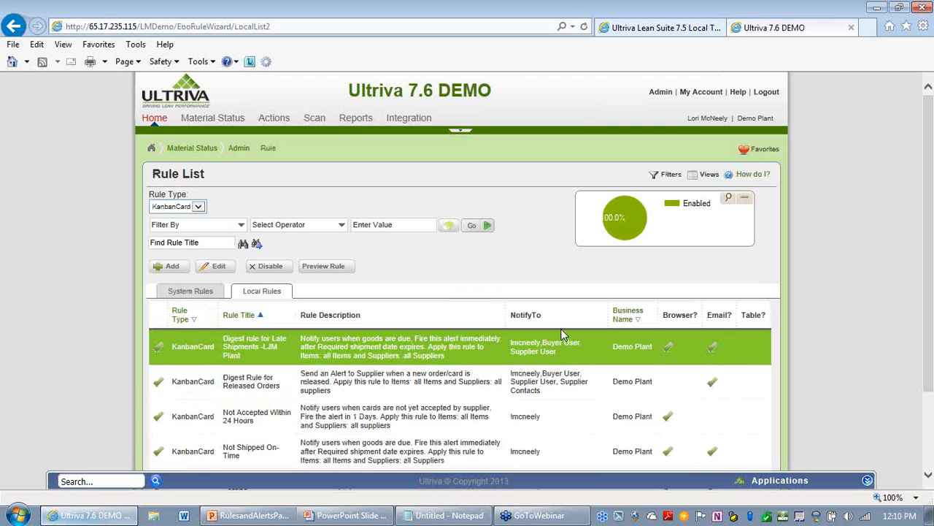
# Step: Open the Released Order Testing local rule for editing
pyautogui.scroll(-2, 527, 362)
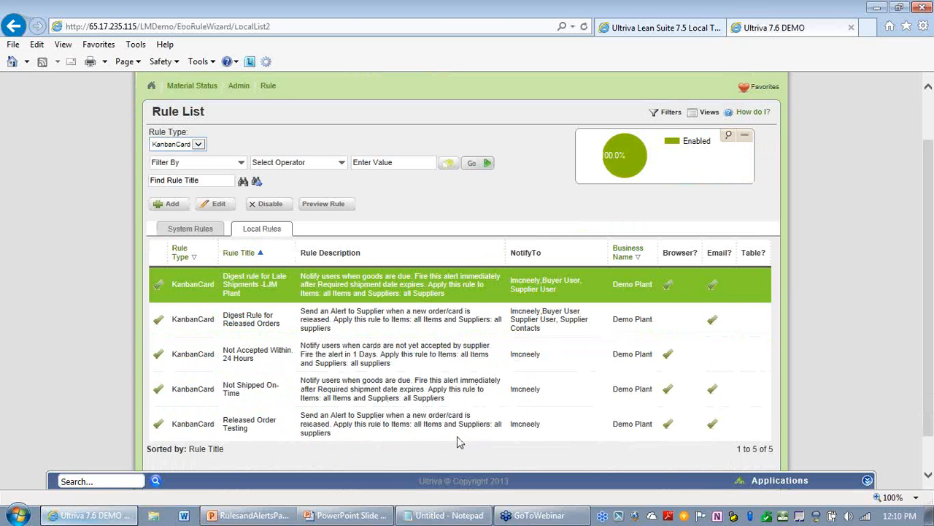
pyautogui.click(316, 429)
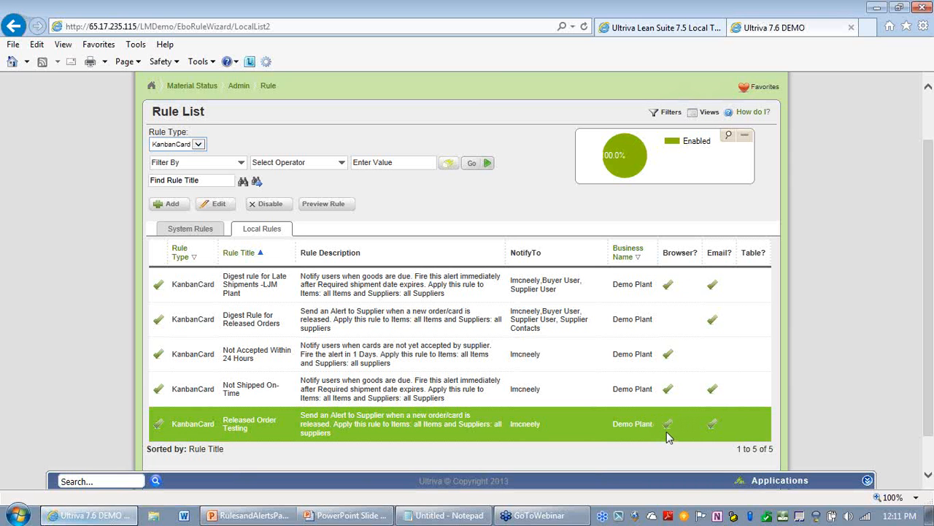
pyautogui.click(220, 208)
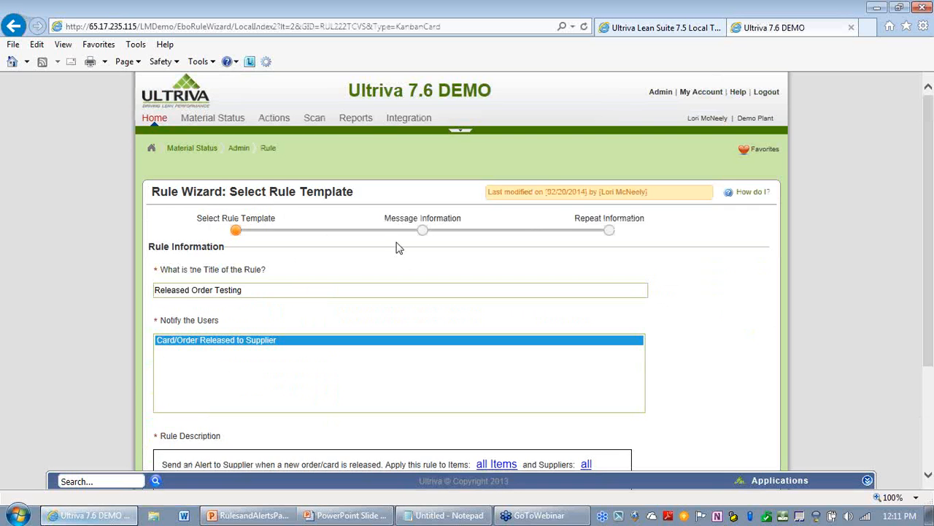
# Step: Turn off email delivery for the Released Order Testing rule and finish the wizard
pyautogui.scroll(-3, 511, 343)
pyautogui.click(697, 441)
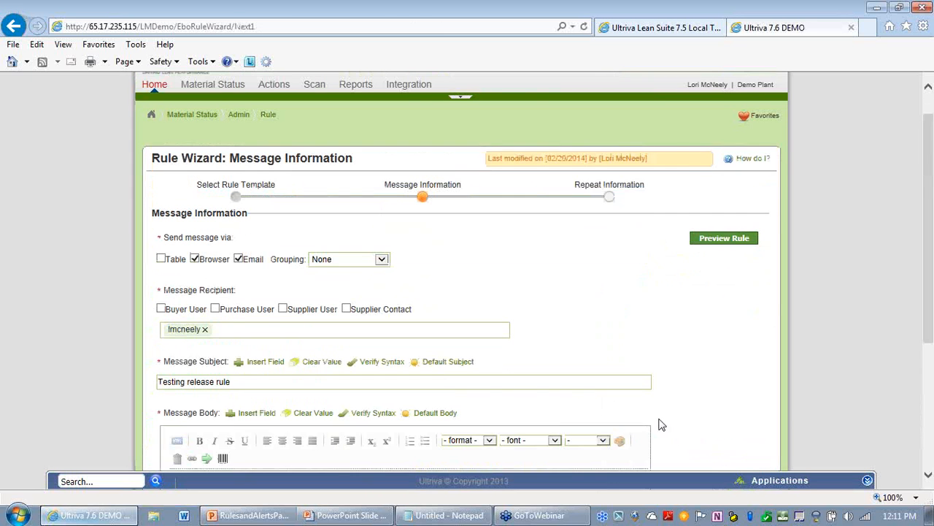
pyautogui.click(238, 259)
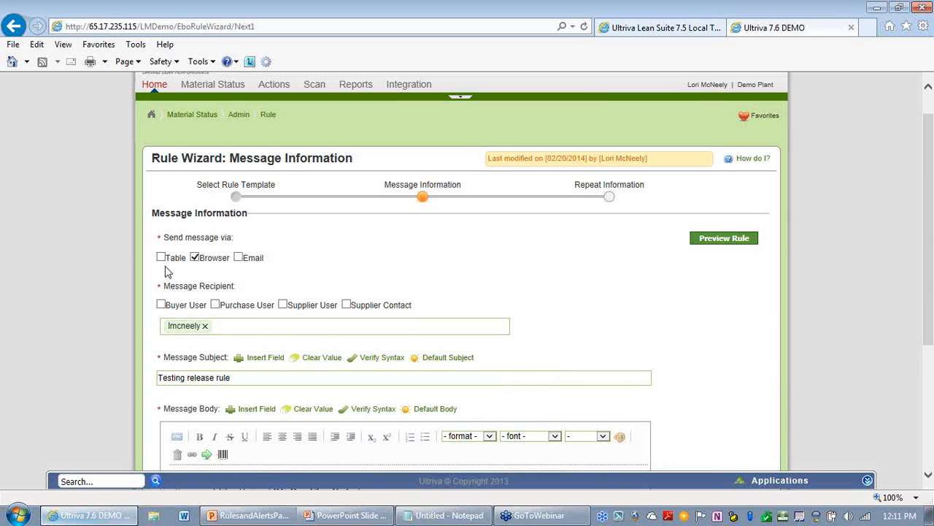
pyautogui.scroll(-5, 598, 290)
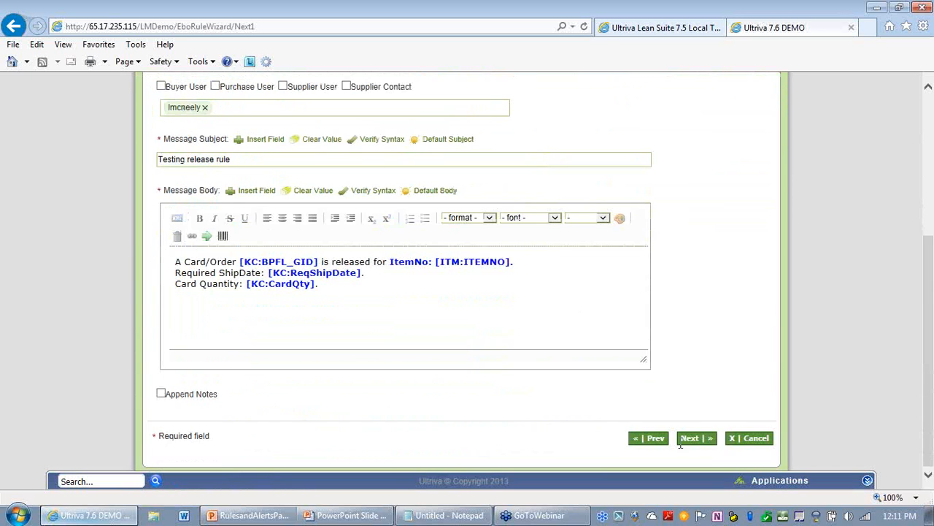
pyautogui.click(709, 442)
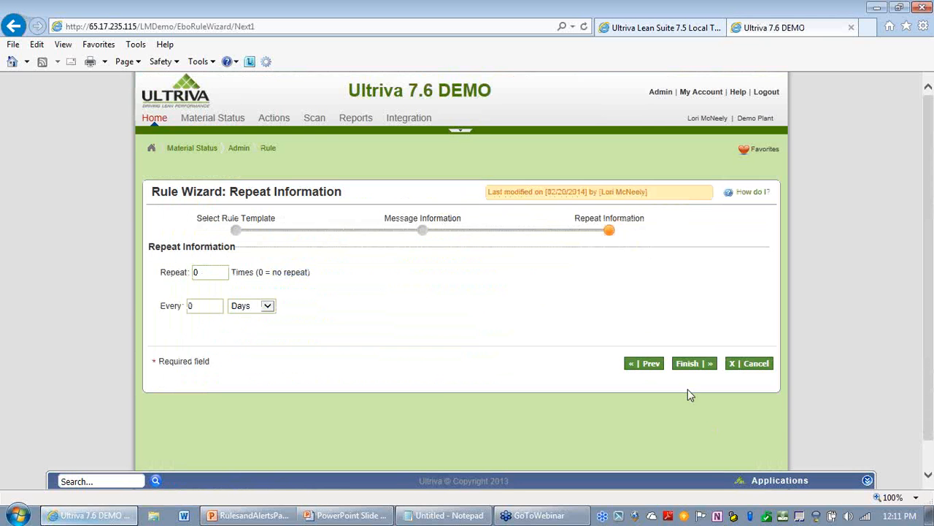
pyautogui.click(689, 372)
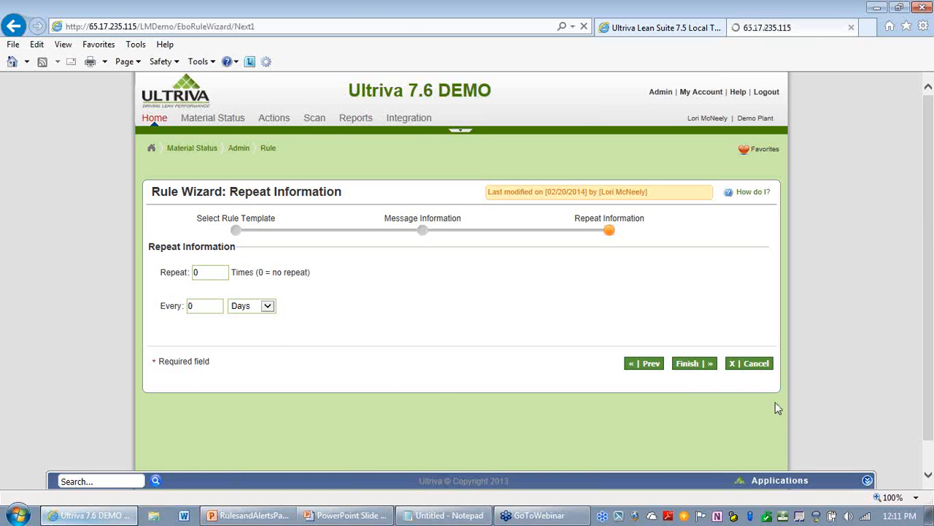
# Step: Open the Rule List help document and read through the rule wizard steps and rule template descriptions
pyautogui.scroll(-3, 467, 352)
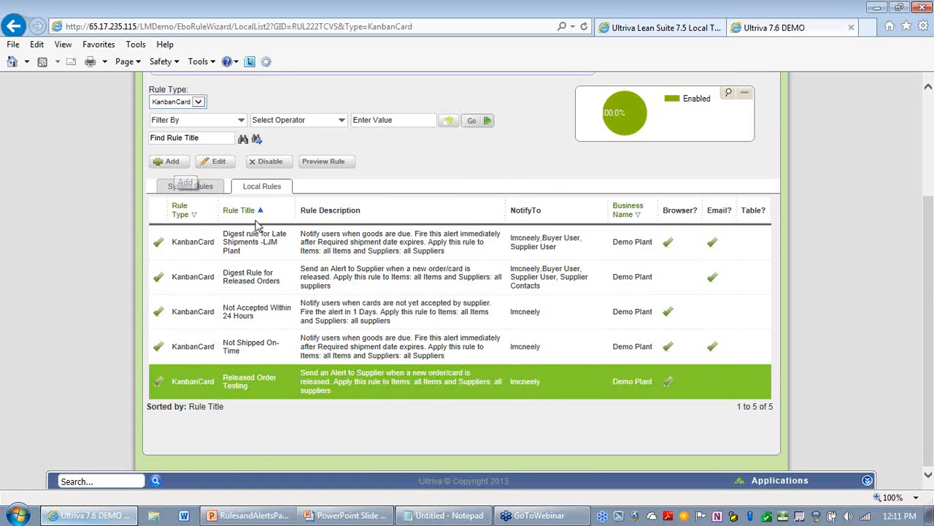
pyautogui.scroll(1, 511, 302)
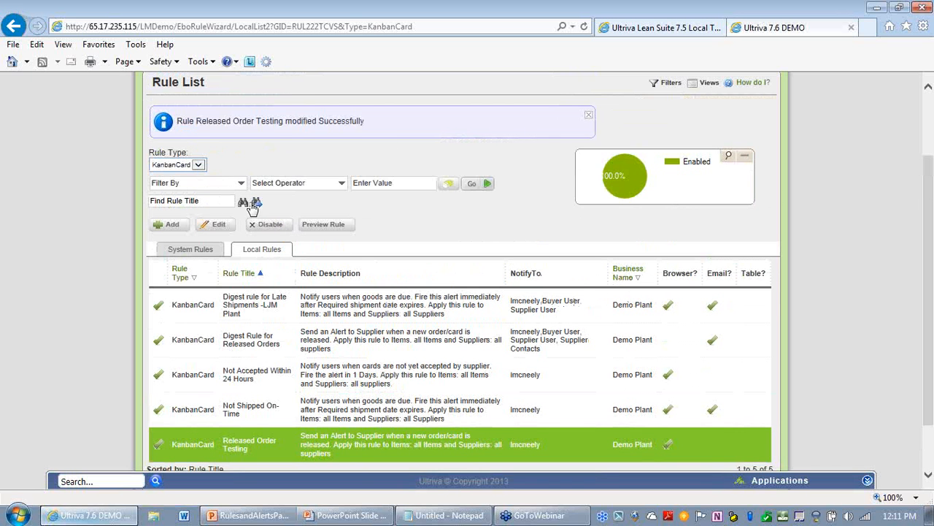
pyautogui.scroll(2, 219, 169)
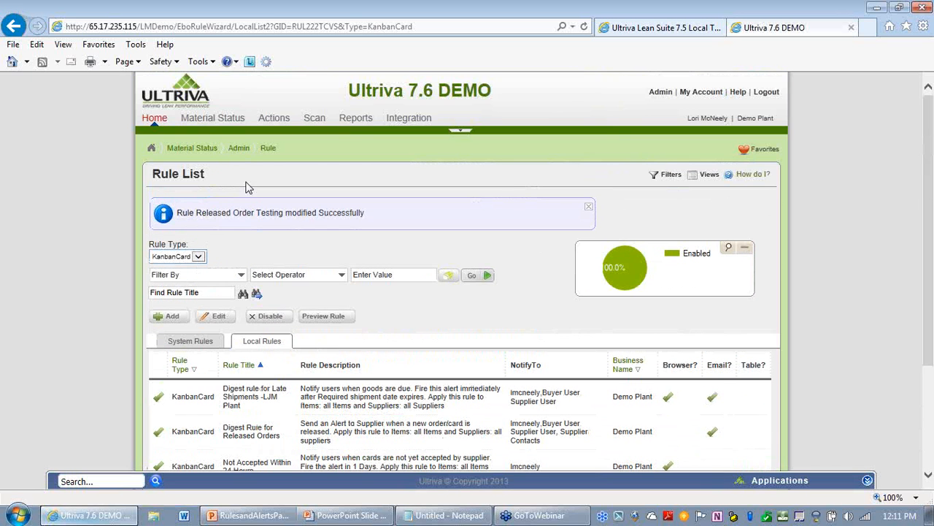
pyautogui.click(748, 177)
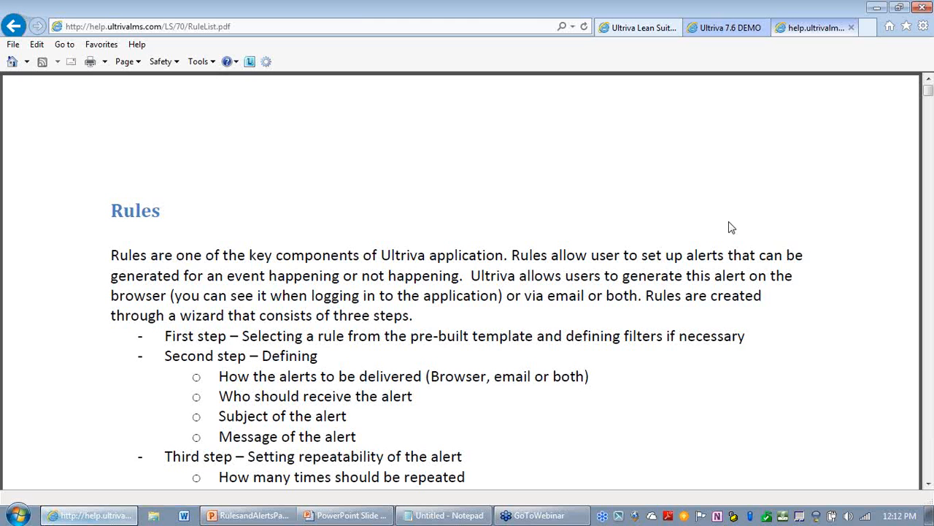
pyautogui.scroll(-2, 513, 295)
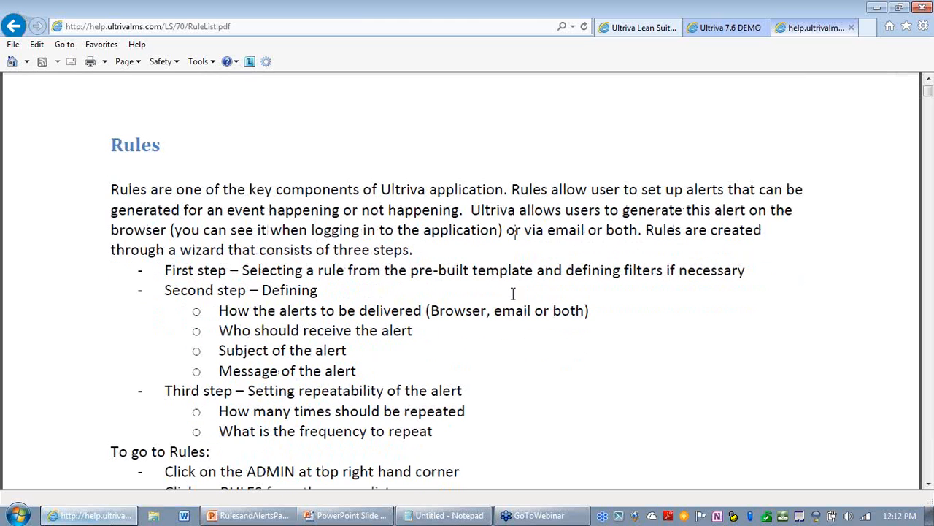
pyautogui.scroll(-2, 511, 295)
pyautogui.scroll(-10, 510, 295)
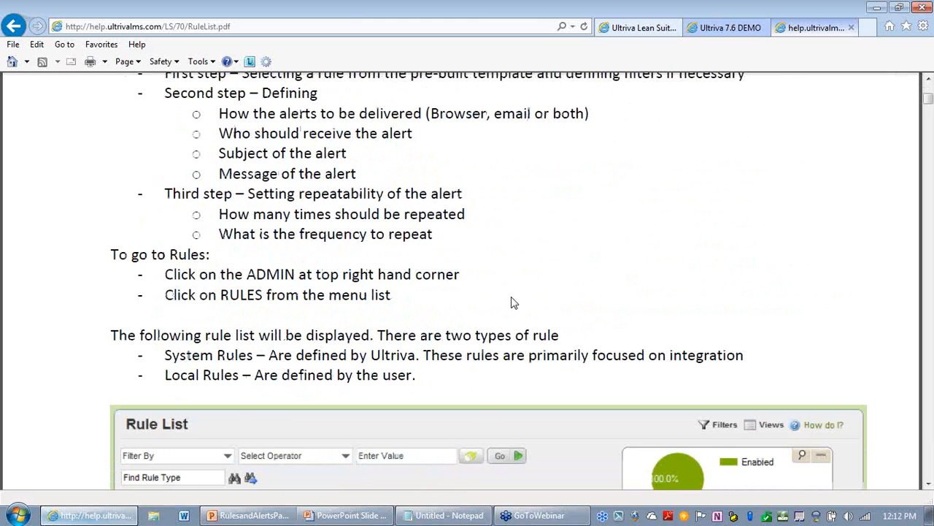
pyautogui.scroll(-10, 514, 295)
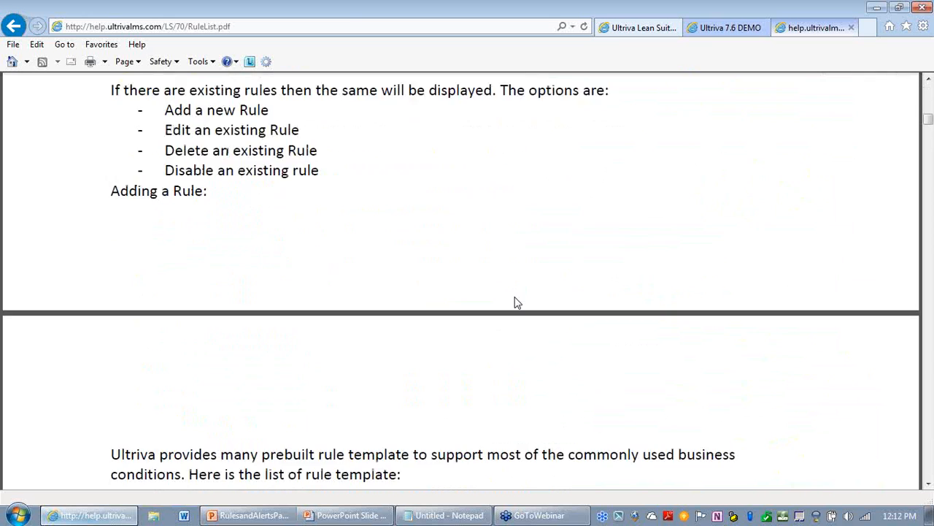
pyautogui.moveTo(111, 82); pyautogui.dragTo(340, 83)
pyautogui.moveTo(115, 436); pyautogui.dragTo(362, 436)
pyautogui.scroll(-3, 210, 371)
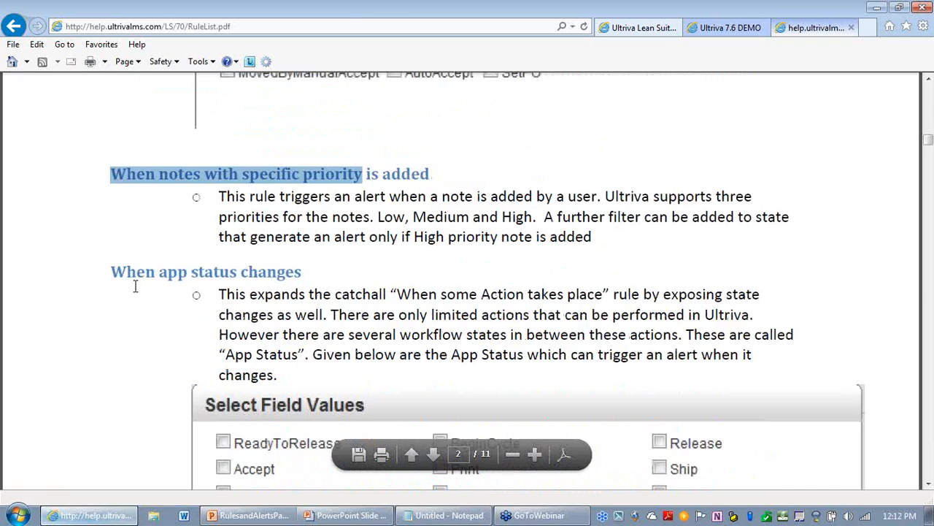
pyautogui.moveTo(111, 272); pyautogui.dragTo(411, 290)
pyautogui.scroll(-10, 411, 290)
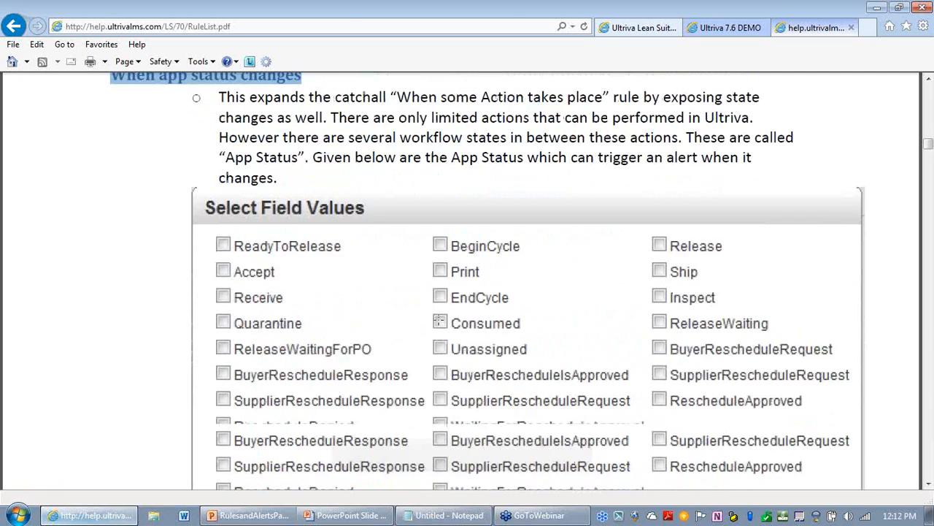
pyautogui.moveTo(268, 313); pyautogui.dragTo(114, 313)
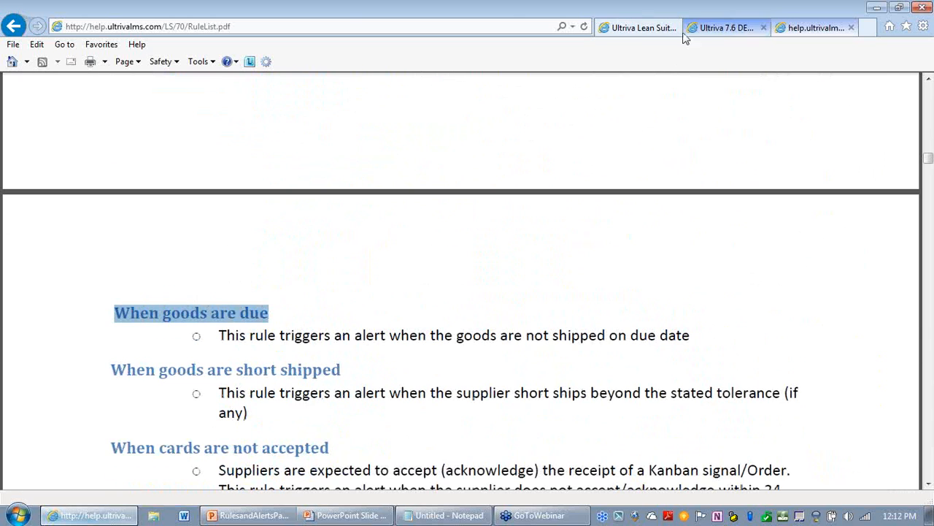
# Step: Start adding a new rule and title it Digest for Orders Released
pyautogui.click(730, 28)
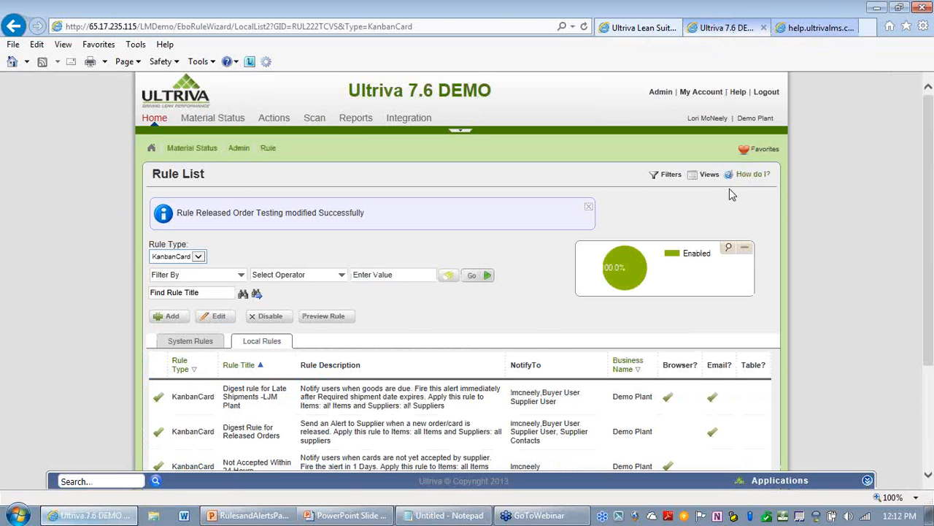
pyautogui.scroll(-3, 418, 270)
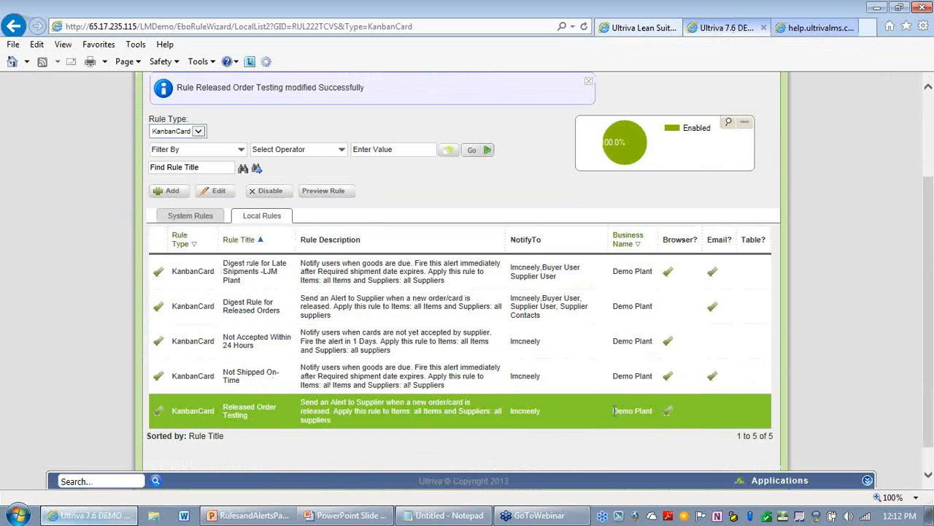
pyautogui.click(172, 193)
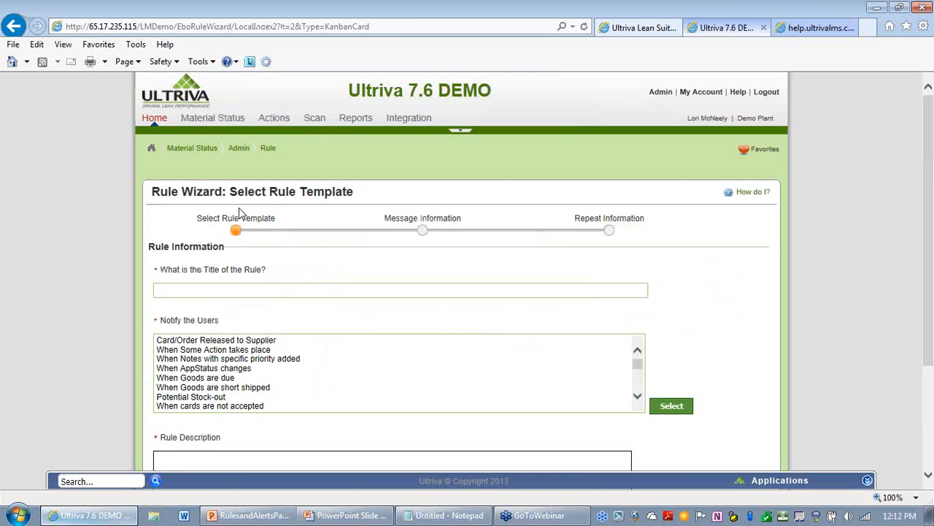
pyautogui.click(242, 286)
pyautogui.write('d')
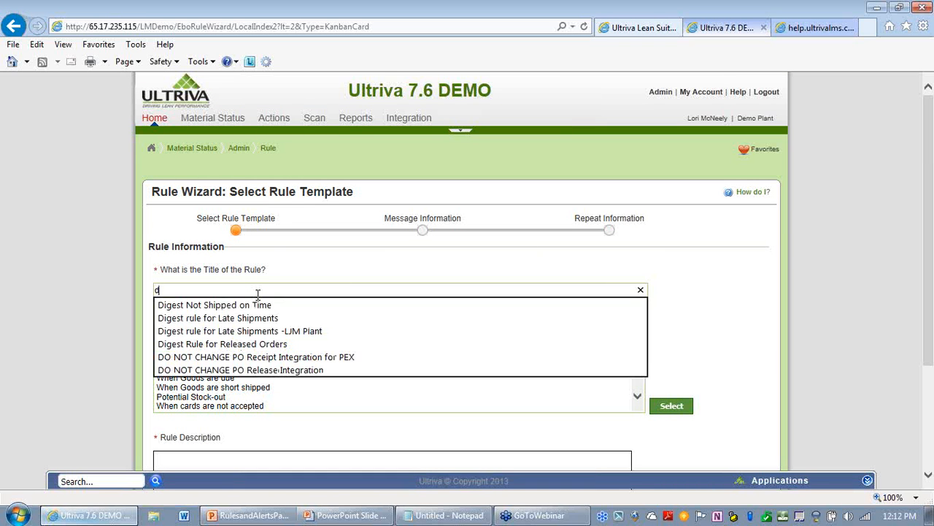
pyautogui.press('Down')
pyautogui.press('Down')
pyautogui.press('Down')
pyautogui.press('Down')
pyautogui.press('Up')
pyautogui.press('Up')
pyautogui.press('Up')
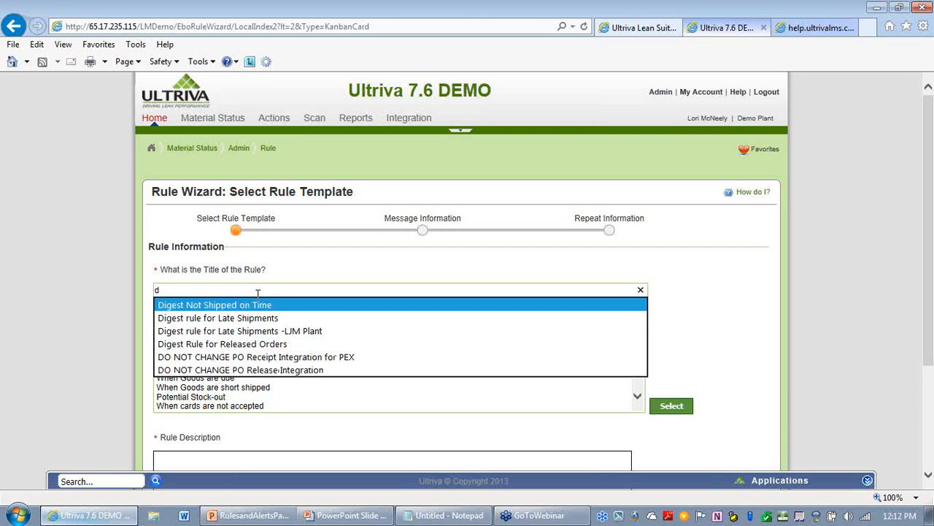
pyautogui.press('BackSpace')
pyautogui.write('Digest for ')
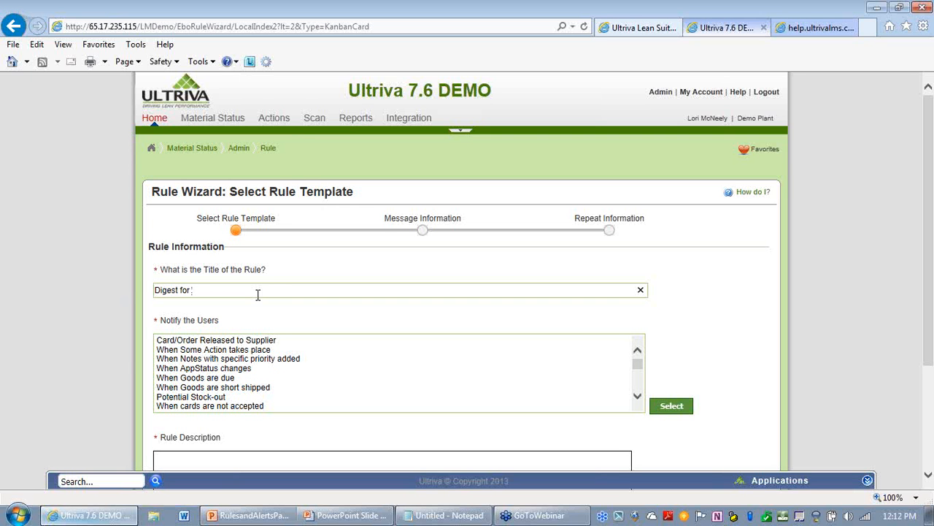
pyautogui.write('Orders Released')
# Step: Choose the Card/Order Released to Supplier template and continue to the message information page
pyautogui.click(235, 342)
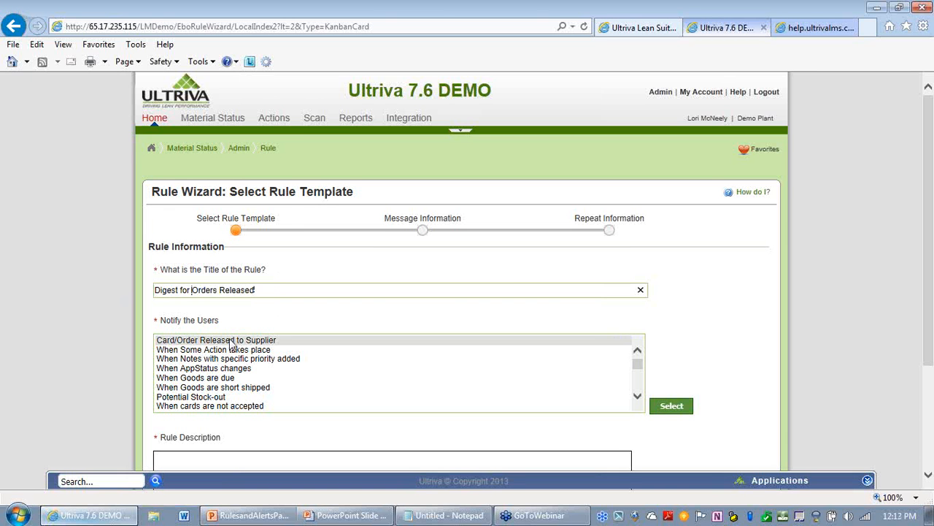
pyautogui.click(665, 408)
pyautogui.scroll(-2, 775, 340)
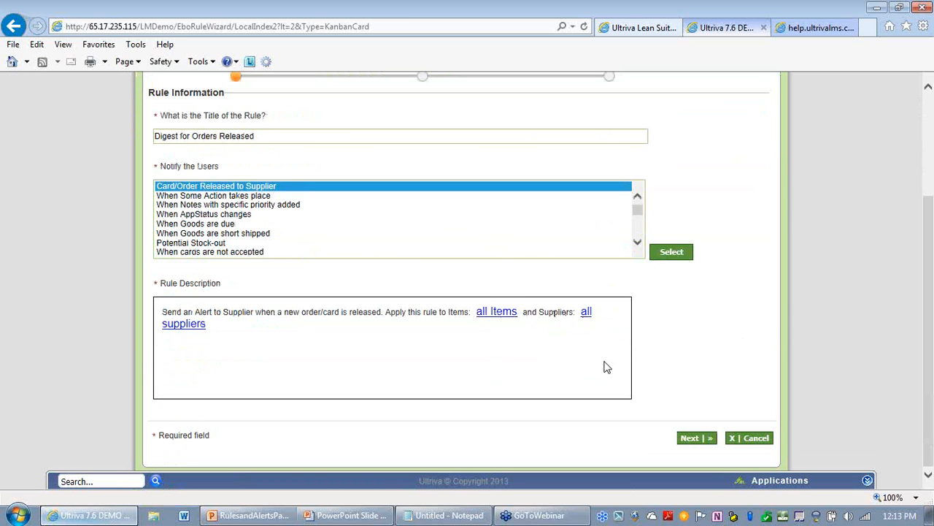
pyautogui.click(689, 443)
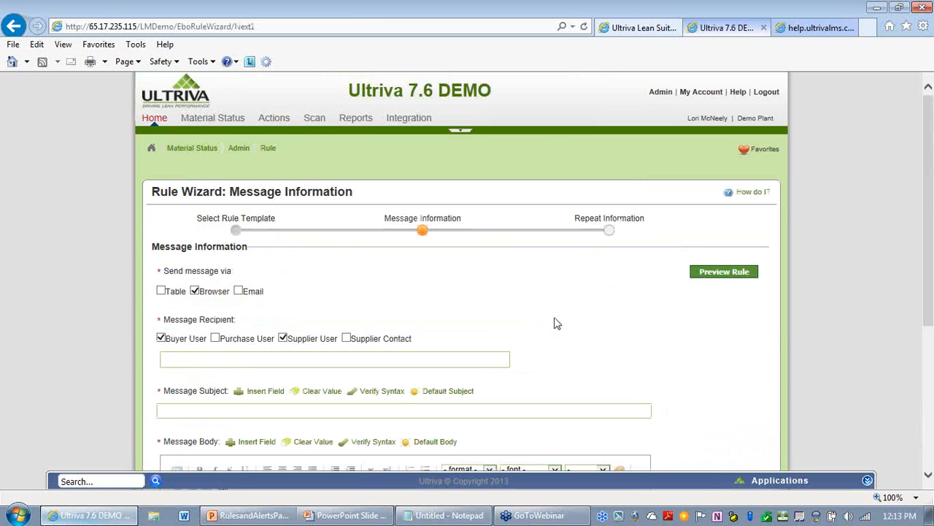
# Step: Set the message to be sent by Email only, grouped Every 24 Hour(s)
pyautogui.click(195, 292)
pyautogui.click(239, 292)
pyautogui.click(381, 292)
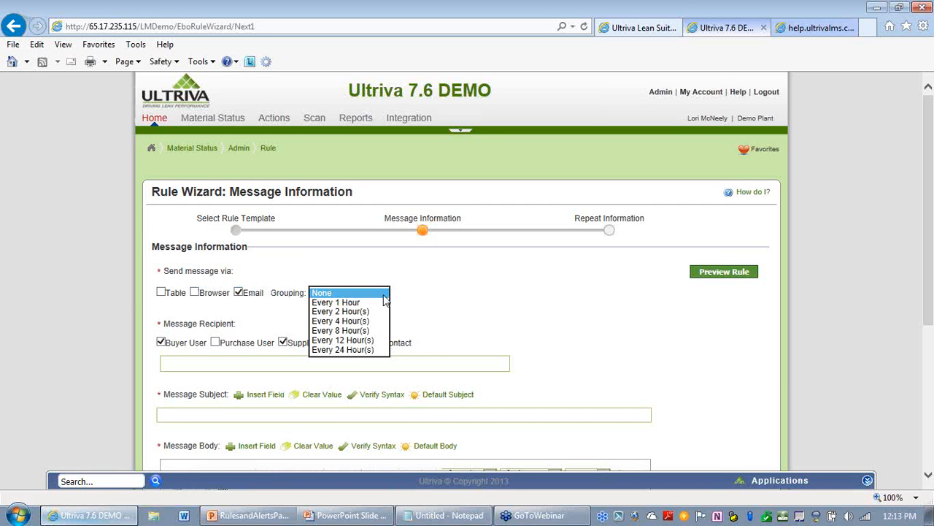
pyautogui.click(350, 350)
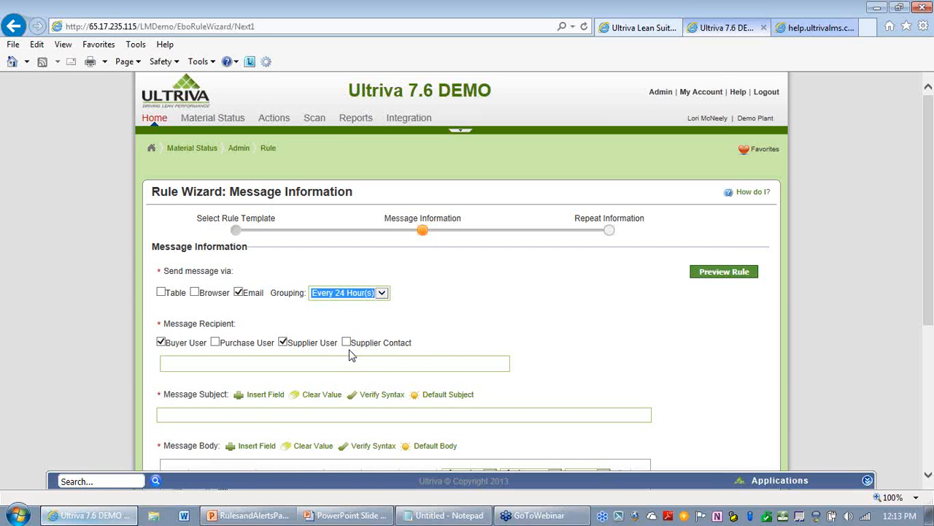
pyautogui.click(504, 331)
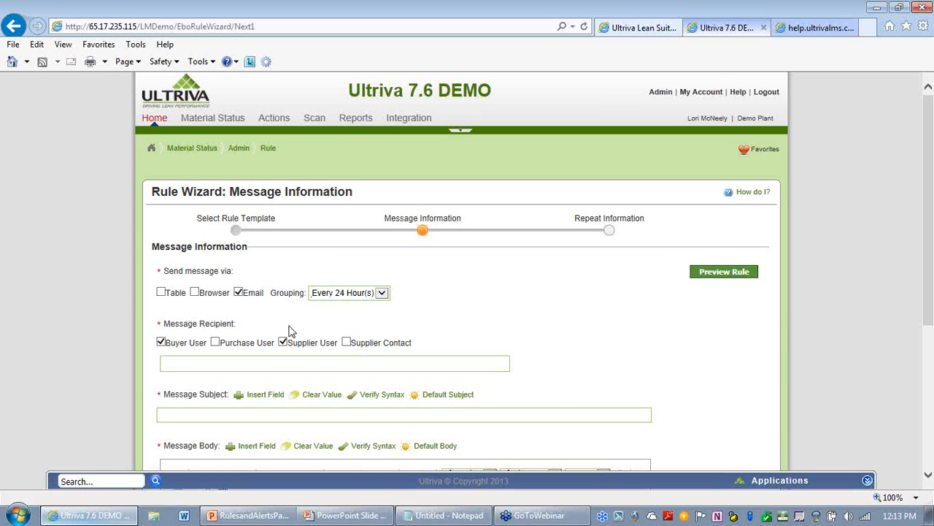
# Step: Add Supplier Contact to the recipients and add the current user's account as an individual recipient
pyautogui.click(347, 342)
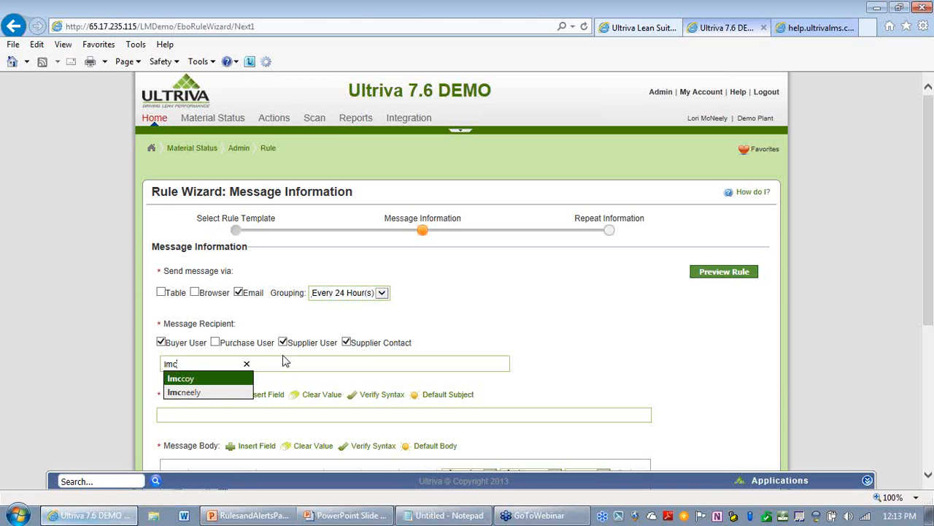
pyautogui.click(219, 393)
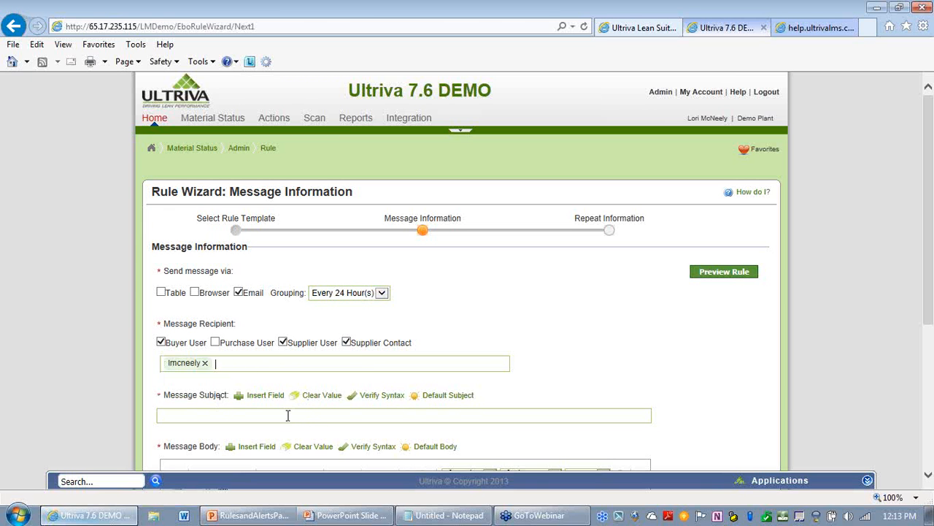
# Step: Set the message subject to TEST Digest for Orders Released - LJM Plant
pyautogui.scroll(-1, 522, 363)
pyautogui.click(535, 355)
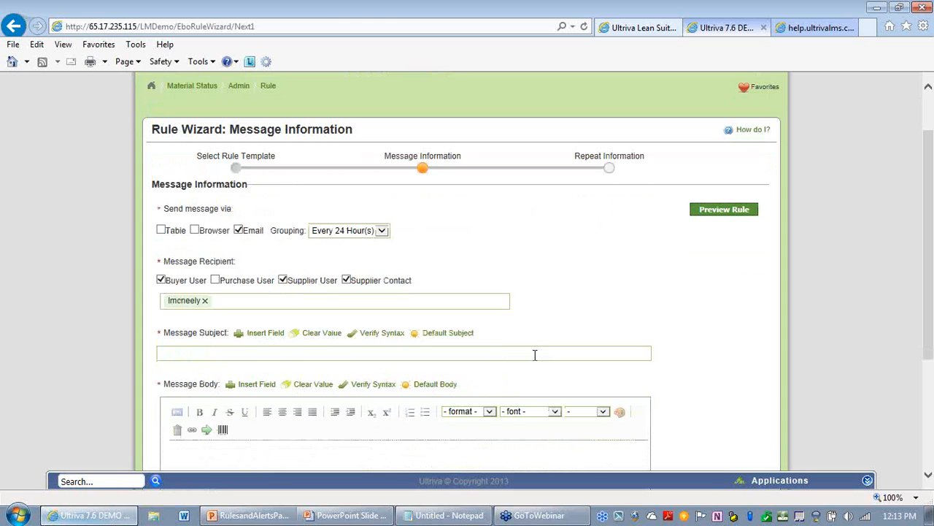
pyautogui.write('TE')
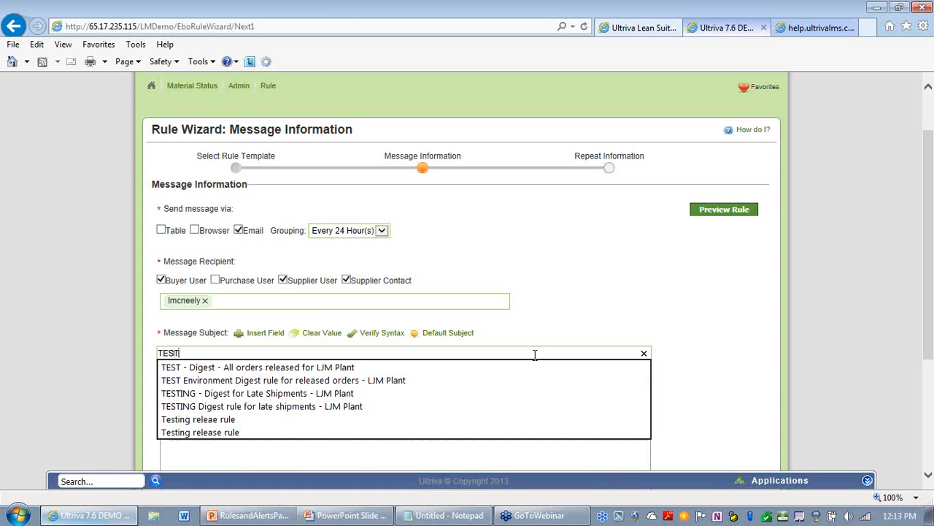
pyautogui.write('ST Digest')
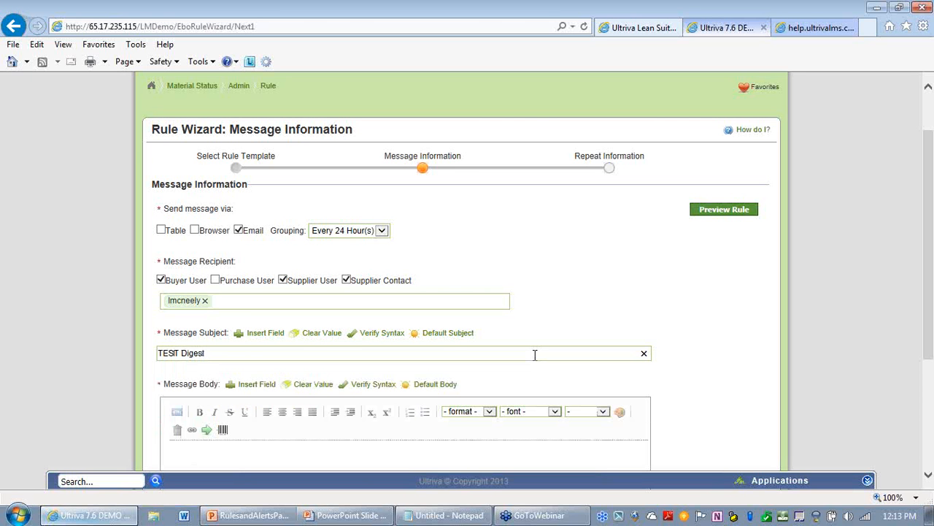
pyautogui.write(' for Orders Released -')
pyautogui.write('LJM')
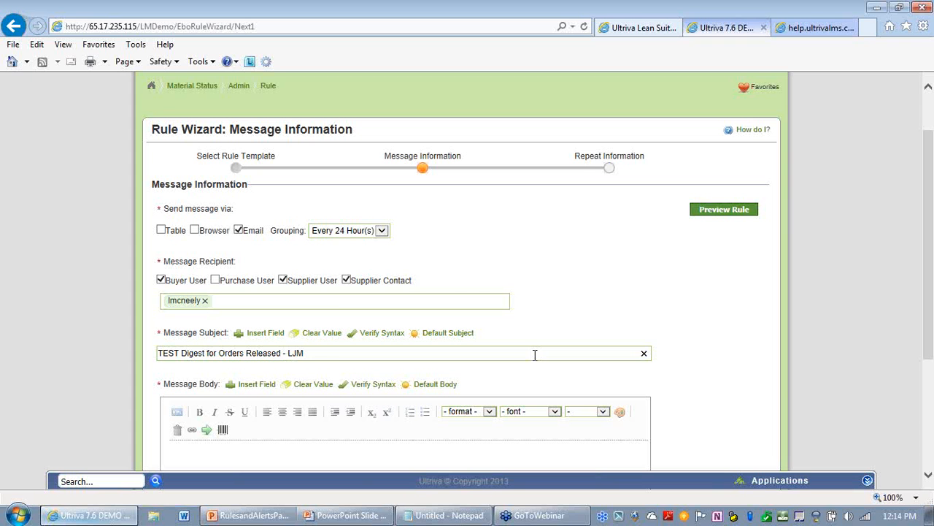
pyautogui.write('Plant')
# Step: Switch to the PowerPoint slide presentation
pyautogui.click(534, 447)
pyautogui.scroll(-1, 535, 406)
pyautogui.scroll(-1, 534, 406)
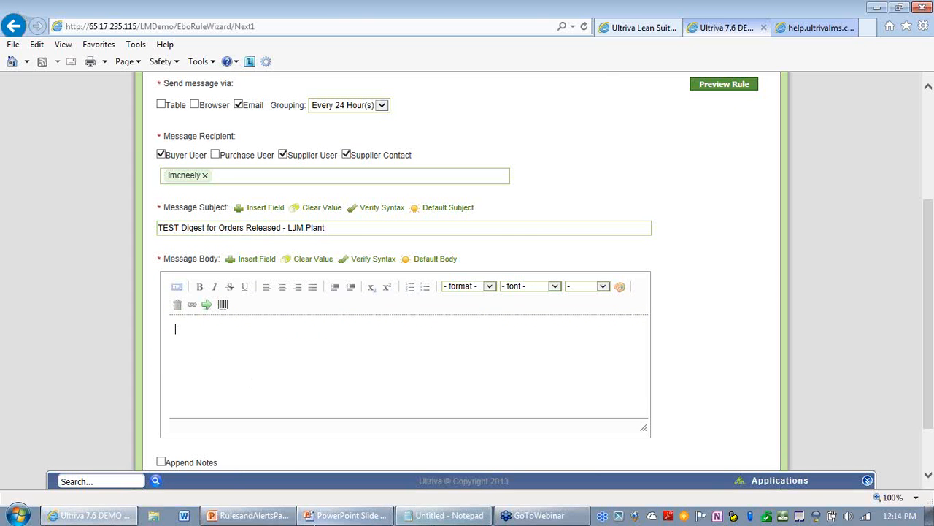
pyautogui.click(319, 520)
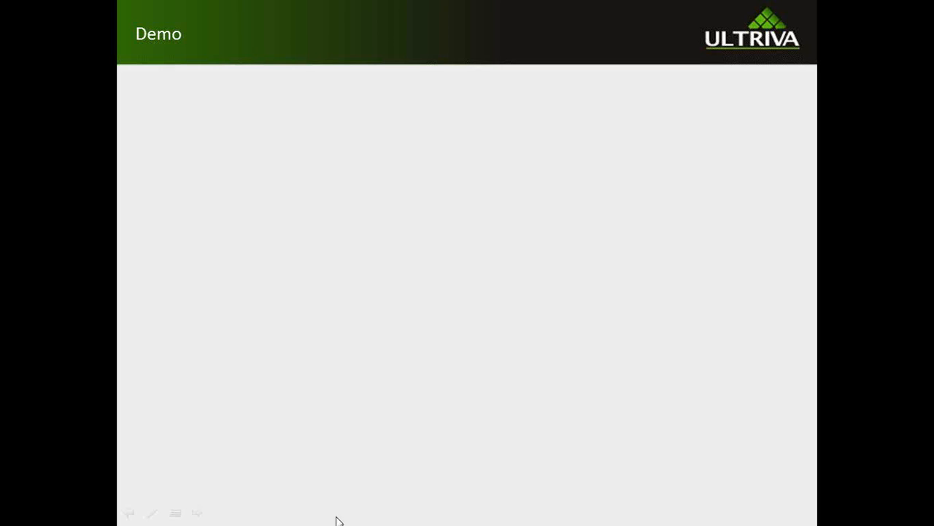
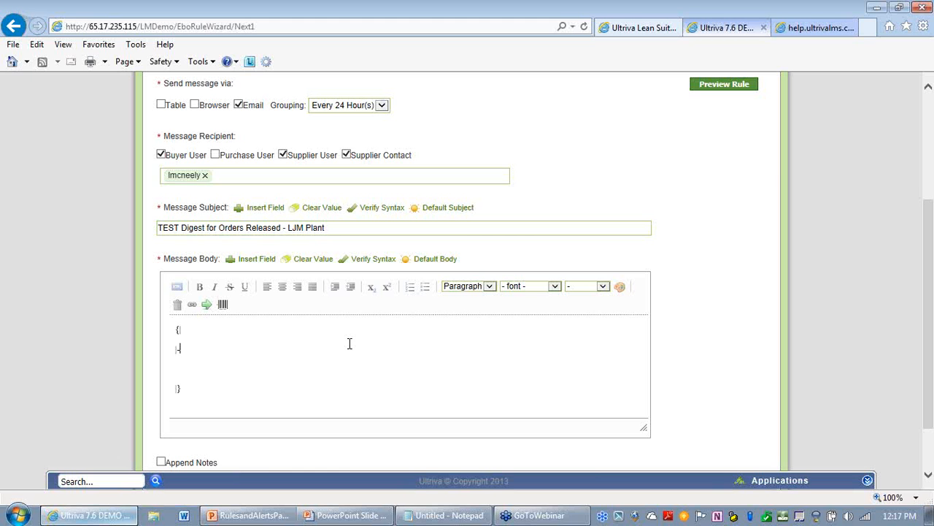
# Step: Add a header row reading !Release Date ! Card ID ! PO Num ! Reqd Ship date to the message body table
pyautogui.press('Return')
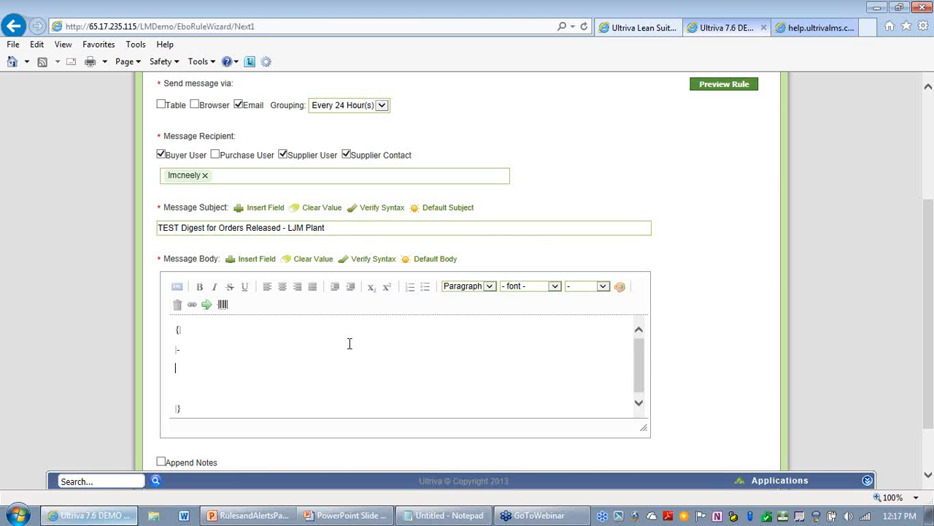
pyautogui.press('Return')
pyautogui.write('!')
pyautogui.write('Release Date ! ')
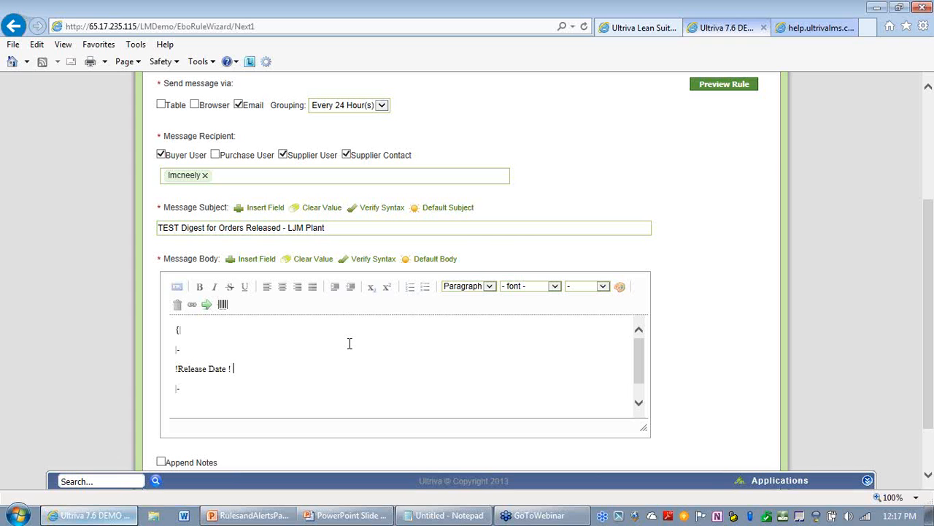
pyautogui.write('Card ID')
pyautogui.write(' !')
pyautogui.write('NO')
pyautogui.press('BackSpace')
pyautogui.press('BackSpace')
pyautogui.write('PO Num ! Reqd ')
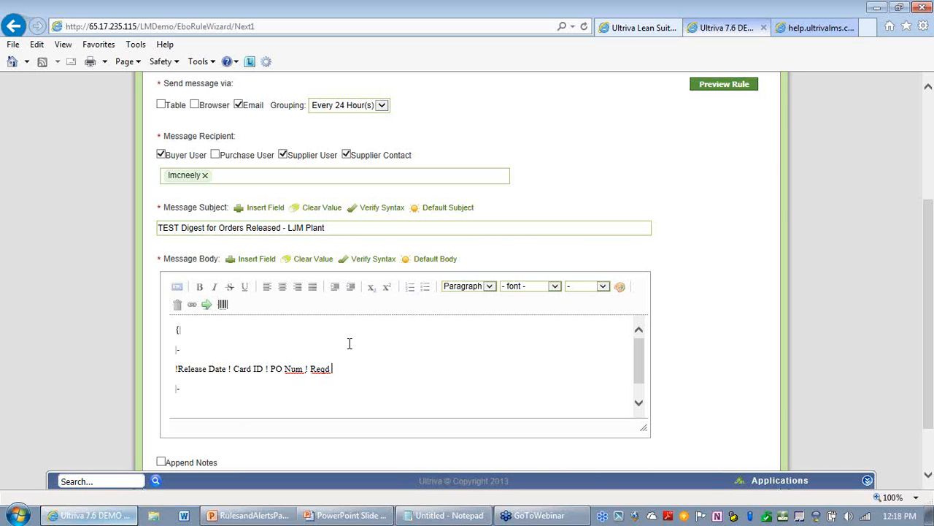
pyautogui.write('Ship:date')
# Step: Start a data row beginning with | and insert the Released Date card field into it
pyautogui.click(214, 399)
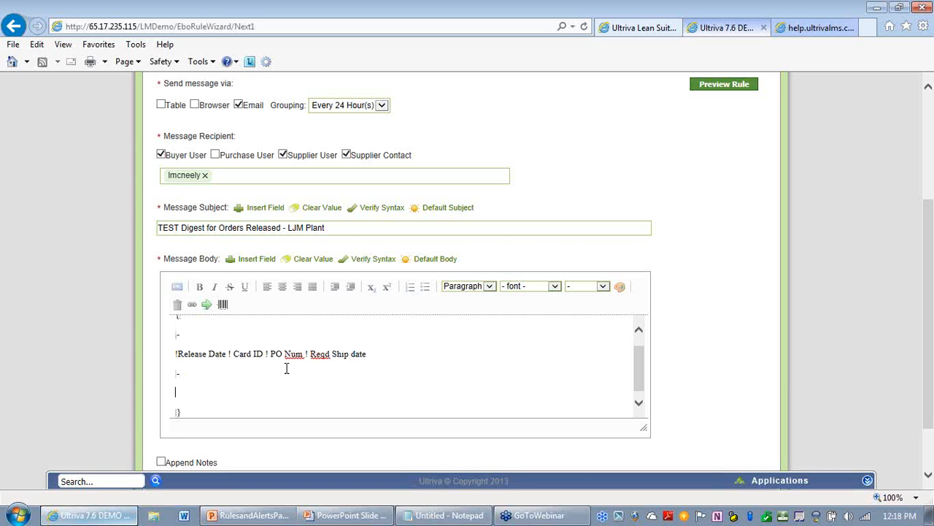
pyautogui.moveTo(182, 413); pyautogui.dragTo(172, 411)
pyautogui.click(184, 392)
pyautogui.write('|')
pyautogui.click(246, 265)
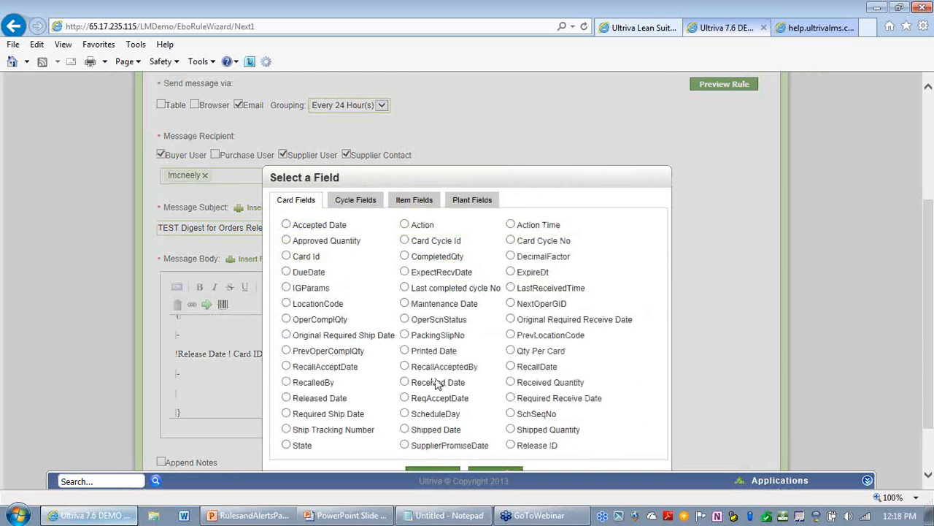
pyautogui.scroll(-1, 918, 264)
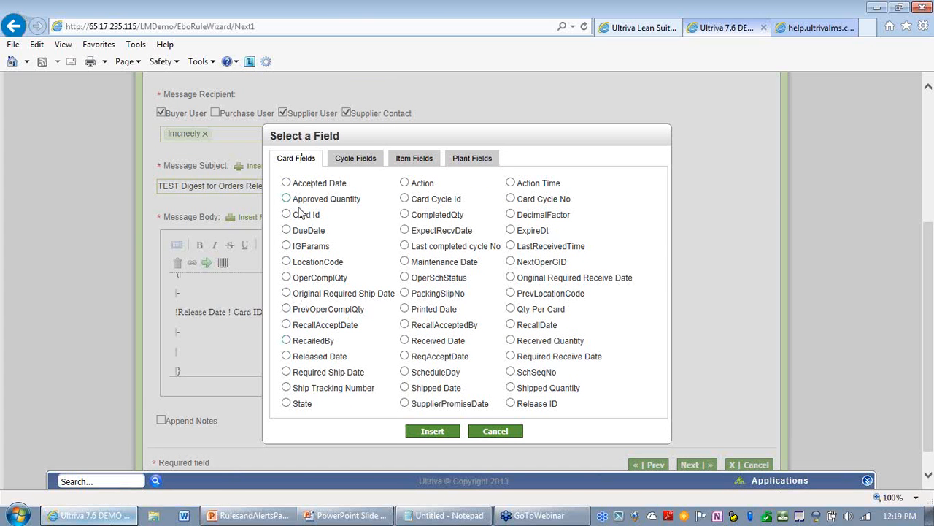
pyautogui.click(287, 356)
pyautogui.click(431, 431)
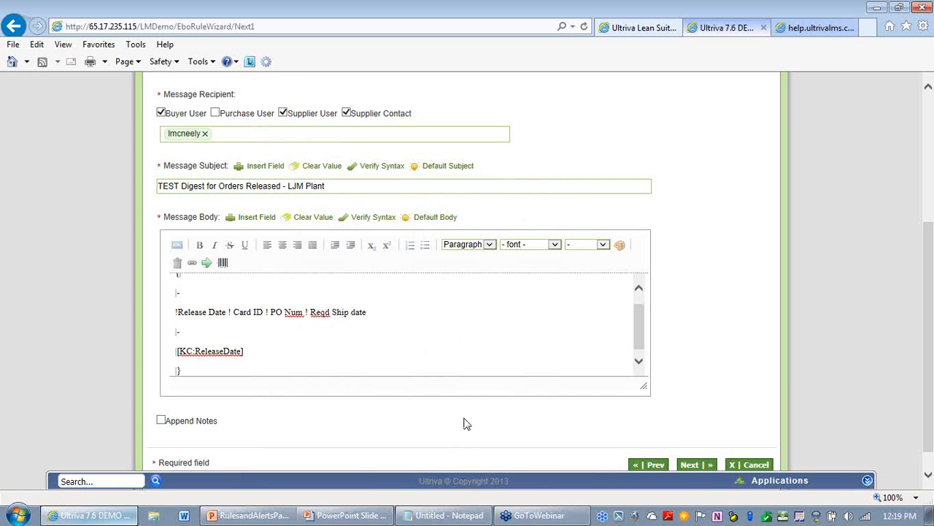
# Step: Add a | separator and insert the Release ID card field into the data row
pyautogui.write('|')
pyautogui.click(261, 220)
pyautogui.scroll(-1, 380, 317)
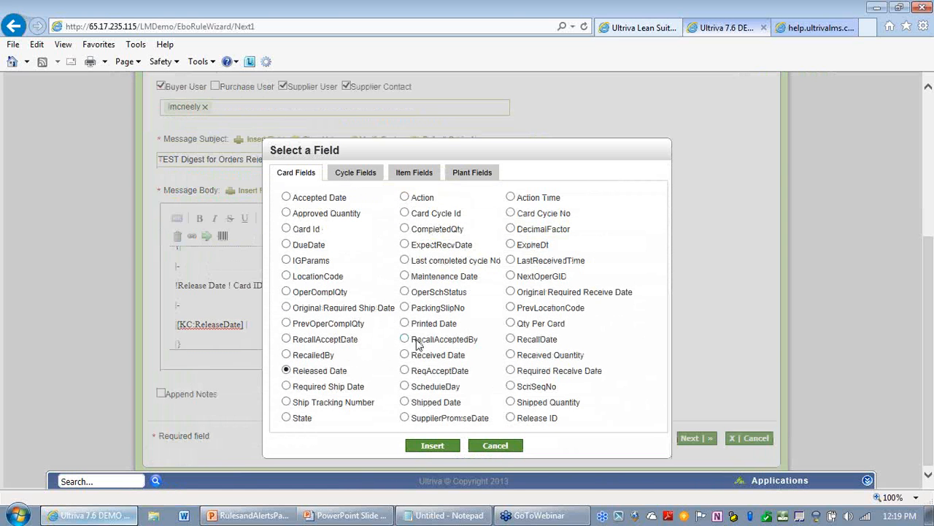
pyautogui.click(511, 419)
pyautogui.click(428, 447)
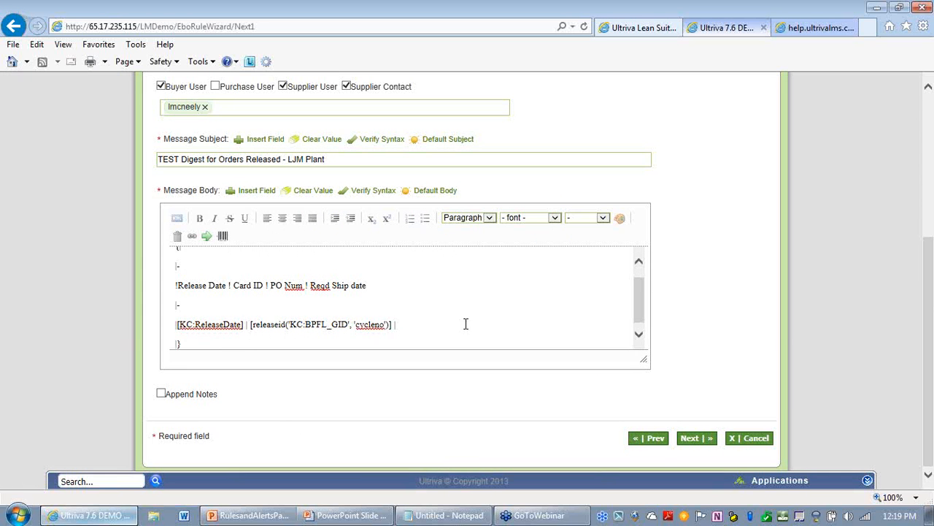
# Step: Insert the SupplierPONum cycle field into the data row
pyautogui.click(249, 194)
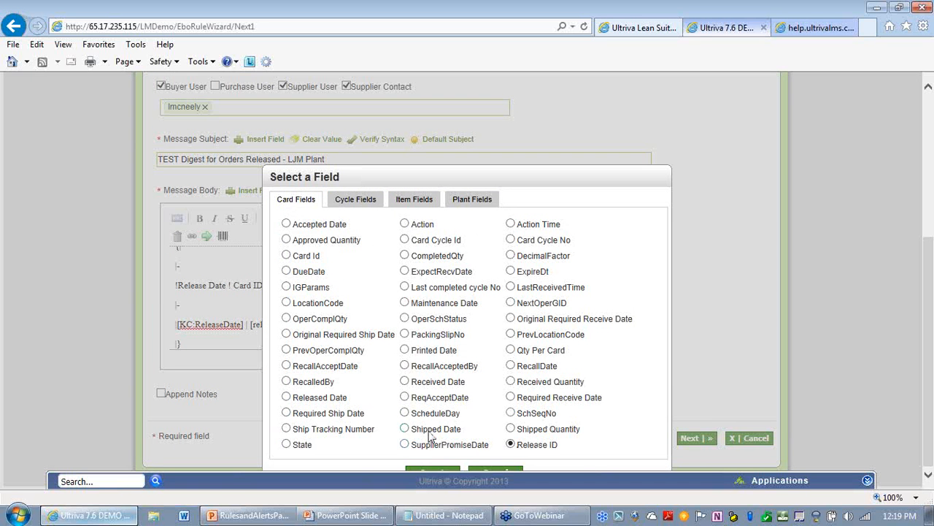
pyautogui.click(362, 195)
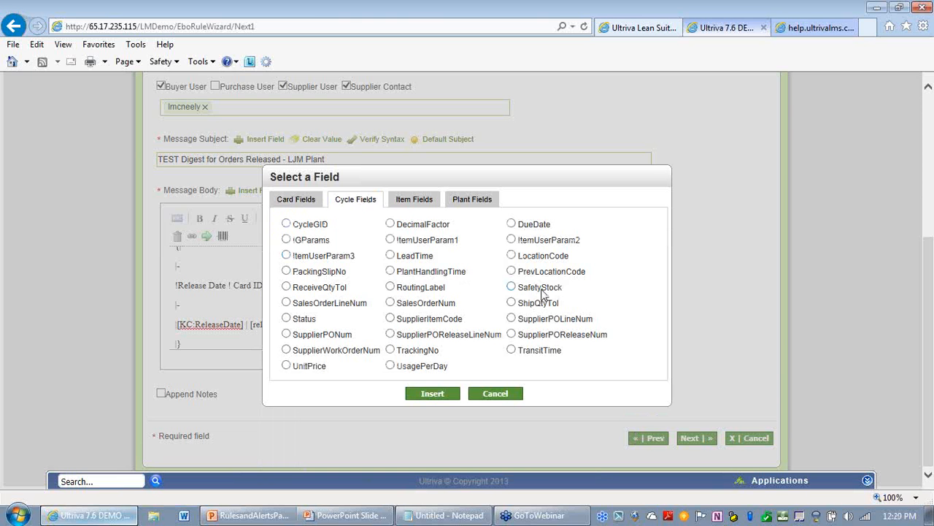
pyautogui.click(287, 334)
pyautogui.click(433, 394)
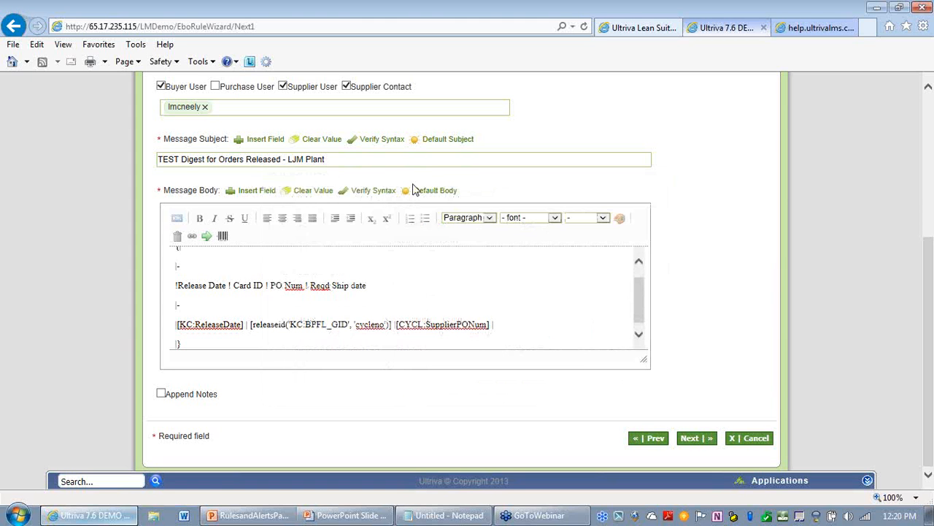
# Step: Insert the Required Ship Date card field at the end of the data row
pyautogui.click(240, 192)
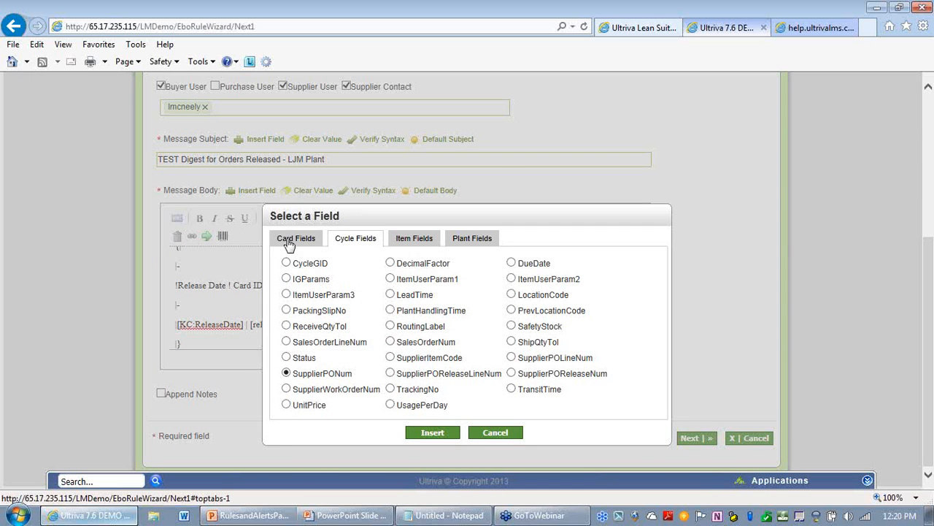
pyautogui.click(288, 242)
pyautogui.moveTo(926, 244); pyautogui.dragTo(925, 285)
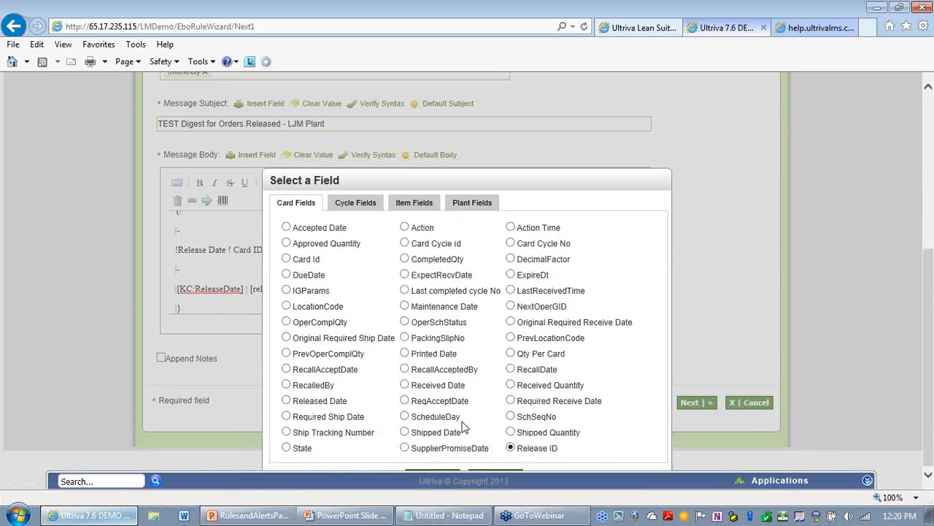
pyautogui.click(287, 416)
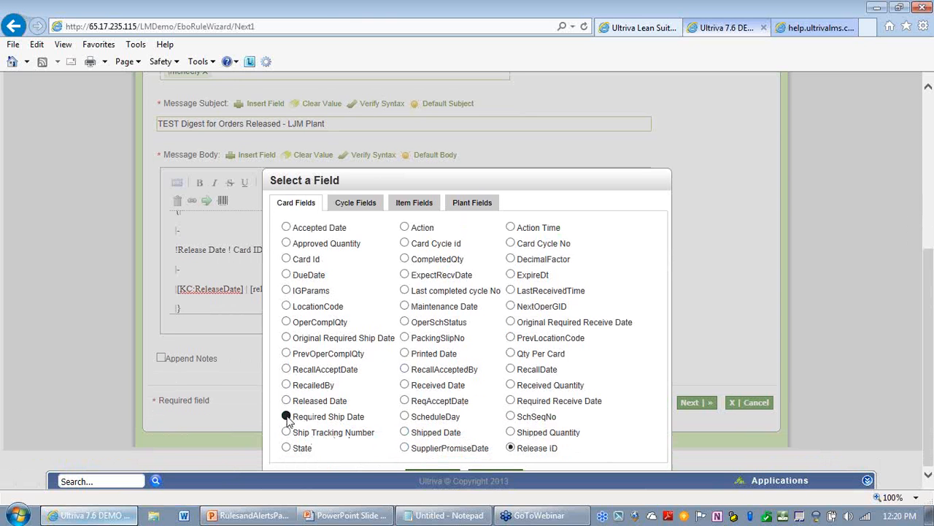
pyautogui.click(430, 470)
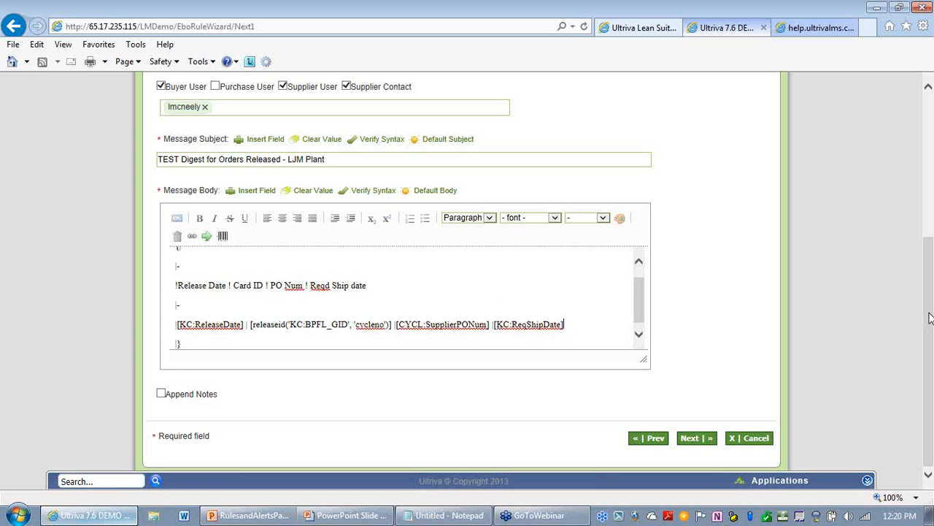
# Step: Preview the rule's emailed message and close the preview
pyautogui.scroll(1, 929, 319)
pyautogui.moveTo(929, 318); pyautogui.dragTo(929, 300)
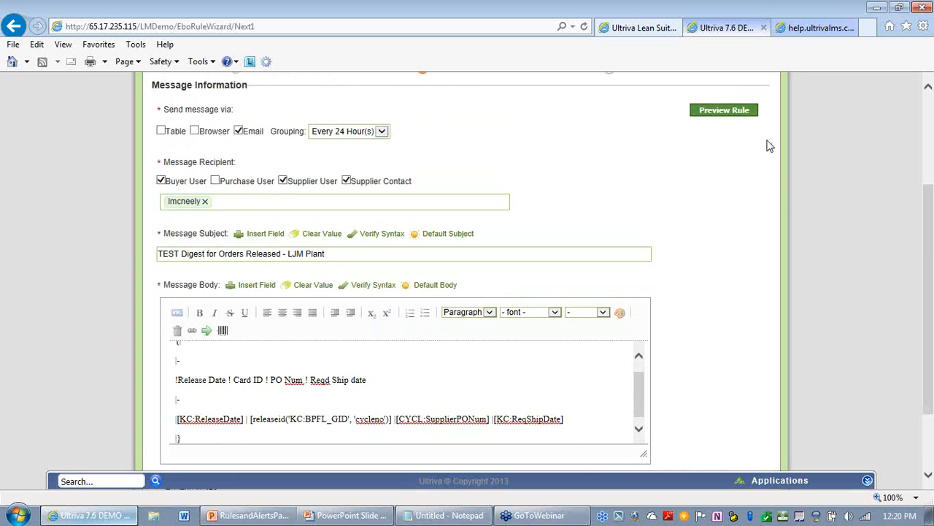
pyautogui.click(734, 113)
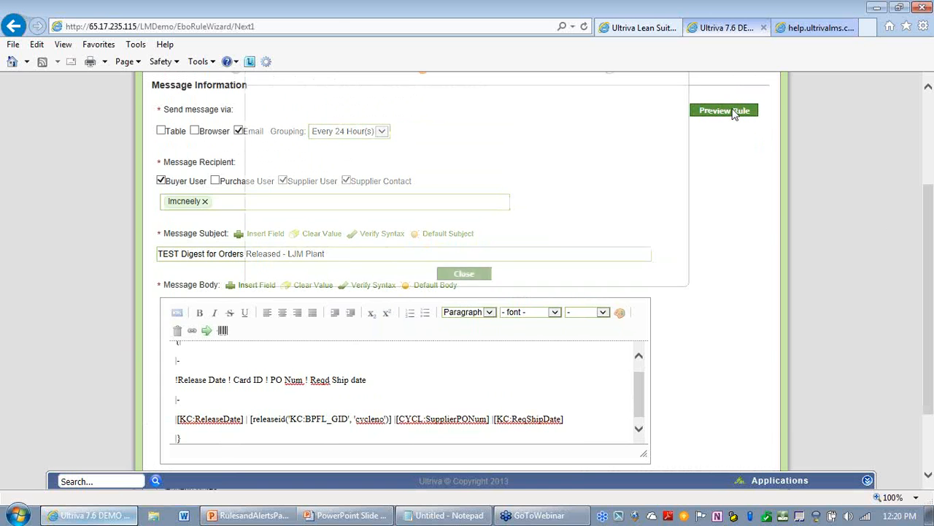
pyautogui.scroll(1, 778, 235)
pyautogui.scroll(1, 779, 235)
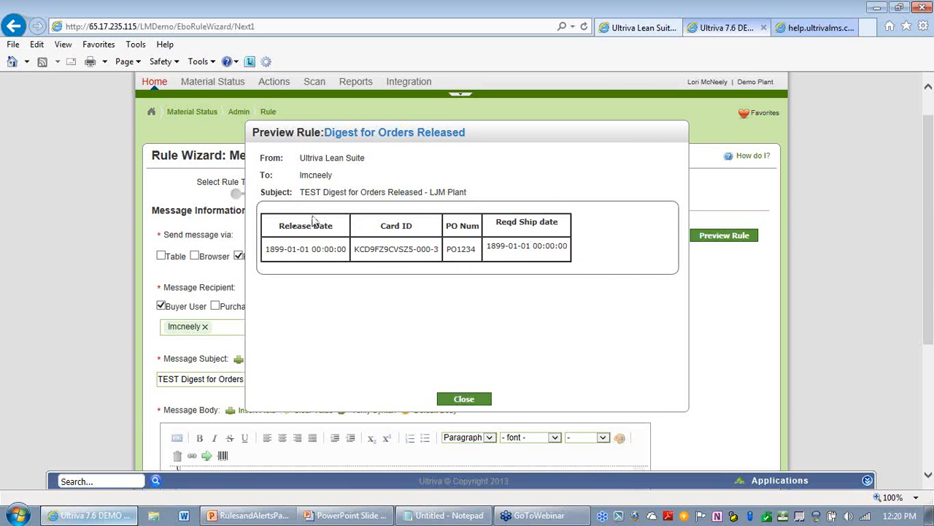
pyautogui.click(466, 401)
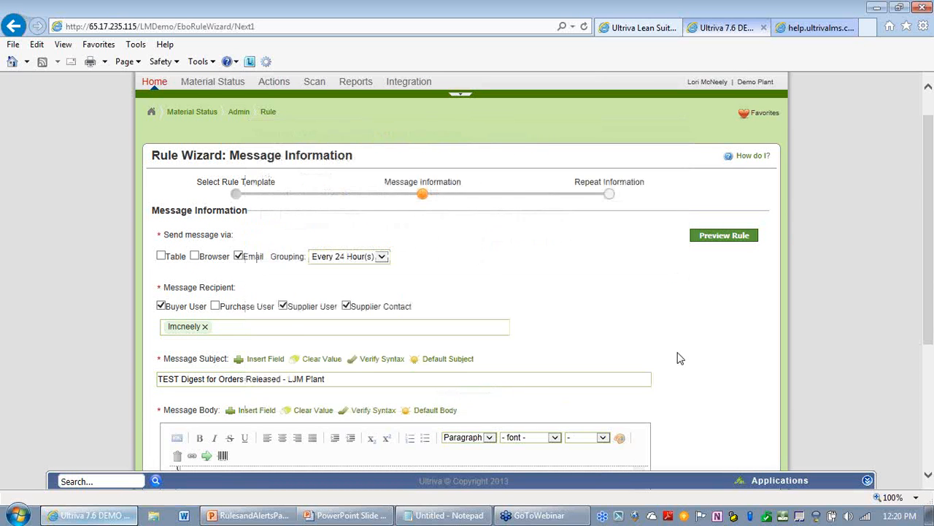
# Step: Re-preview the rule several times to check the digest table's column layout
pyautogui.scroll(-3, 677, 352)
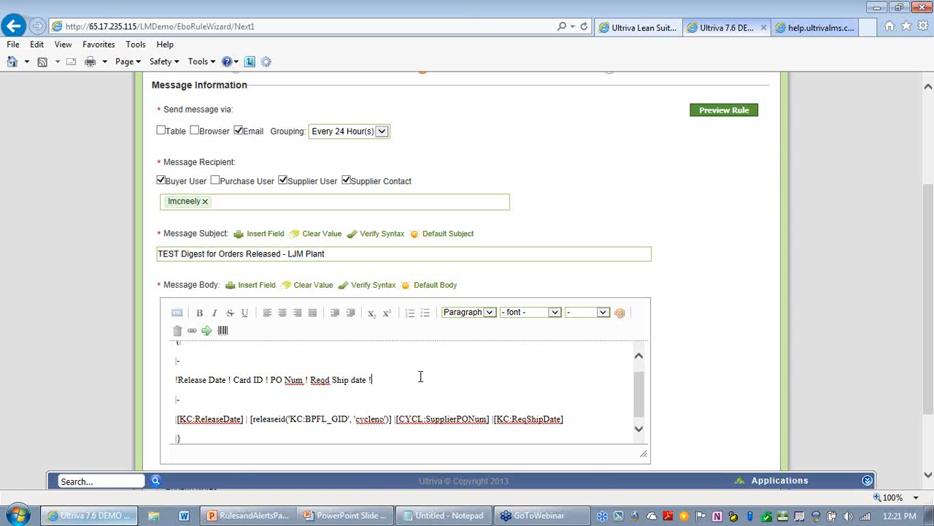
pyautogui.click(730, 117)
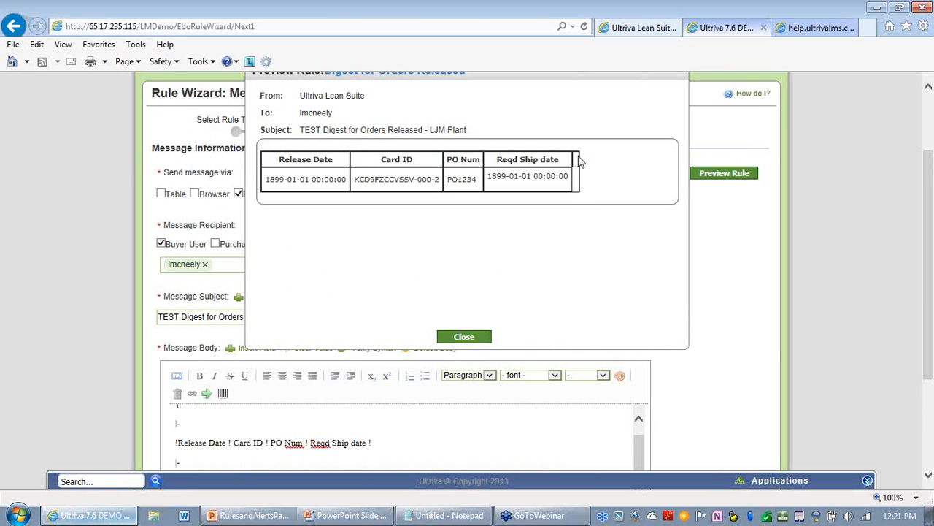
pyautogui.click(465, 336)
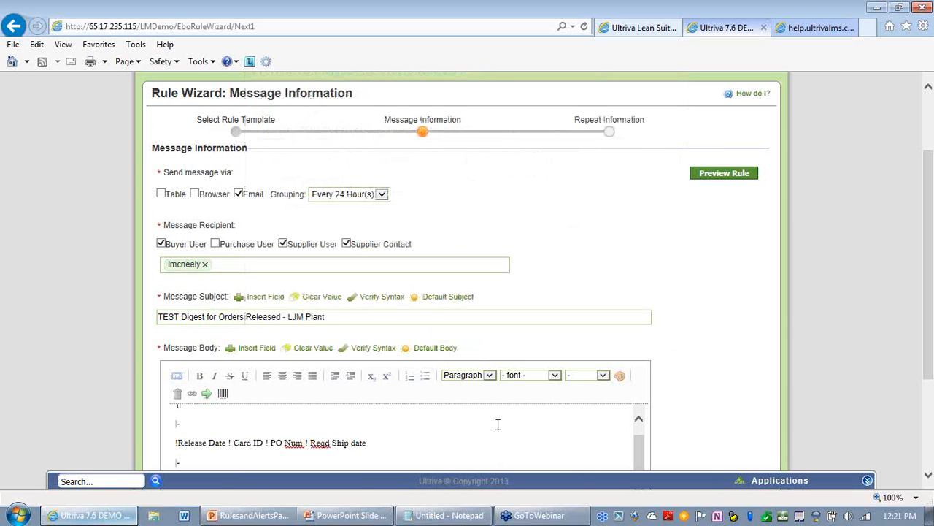
pyautogui.click(703, 178)
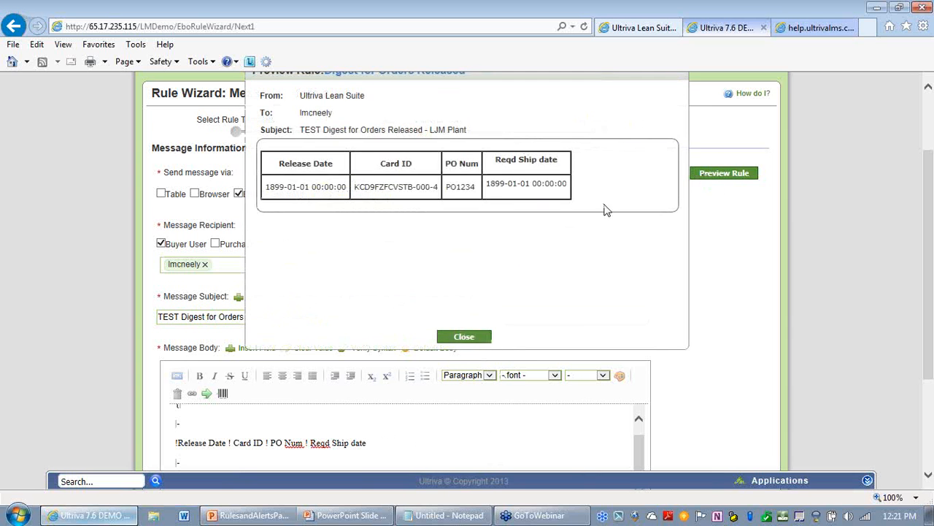
pyautogui.click(467, 337)
pyautogui.scroll(-2, 670, 297)
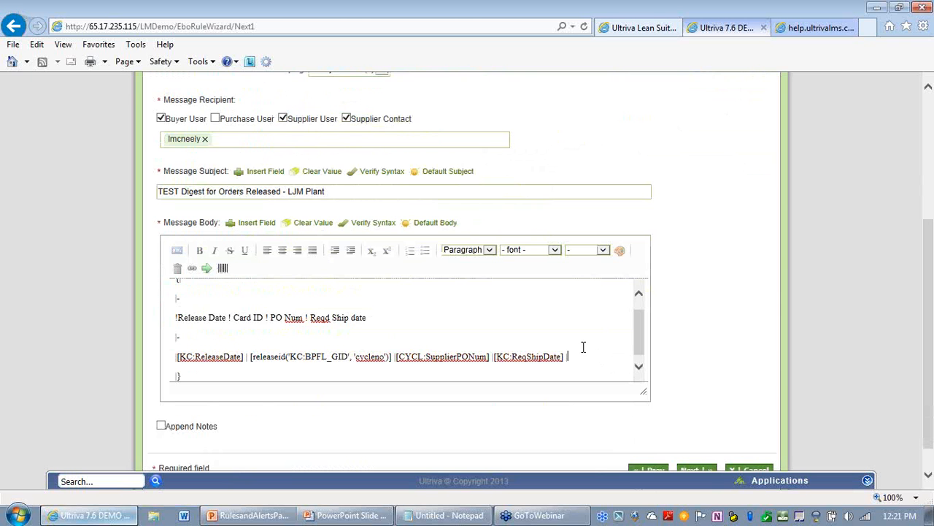
pyautogui.scroll(5, 726, 311)
pyautogui.click(739, 236)
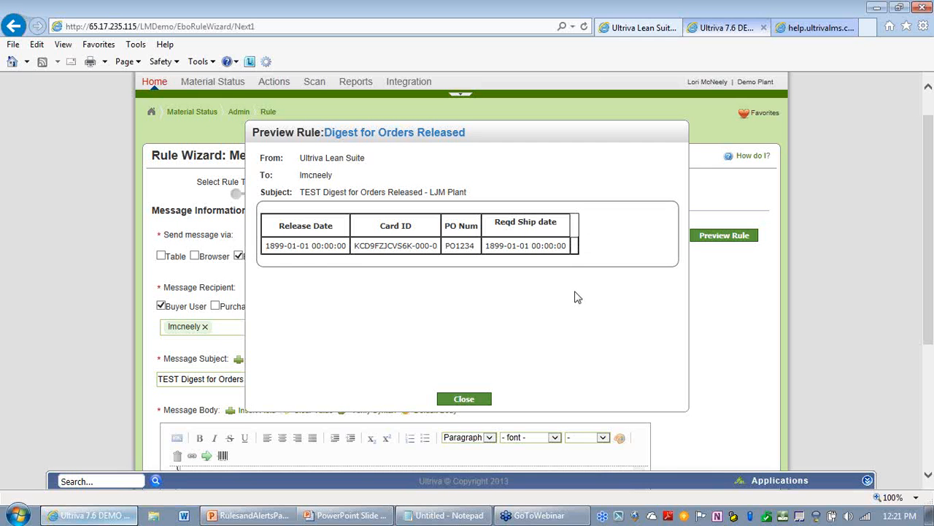
pyautogui.click(473, 399)
pyautogui.scroll(-5, 738, 340)
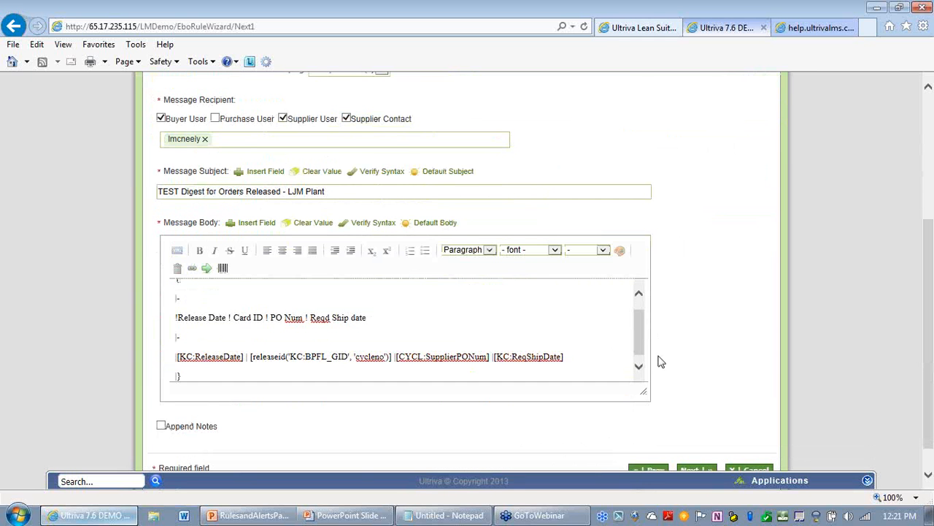
pyautogui.scroll(3, 664, 370)
pyautogui.click(733, 177)
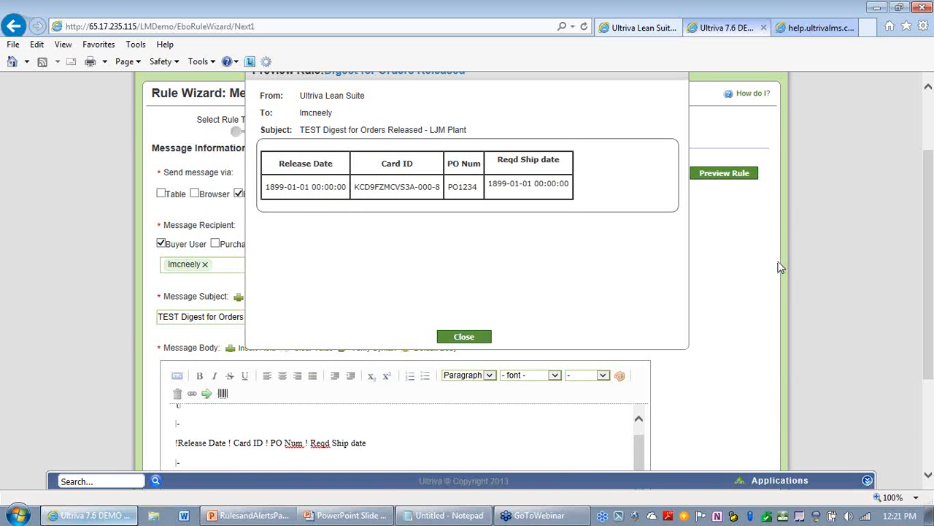
pyautogui.scroll(-3, 781, 264)
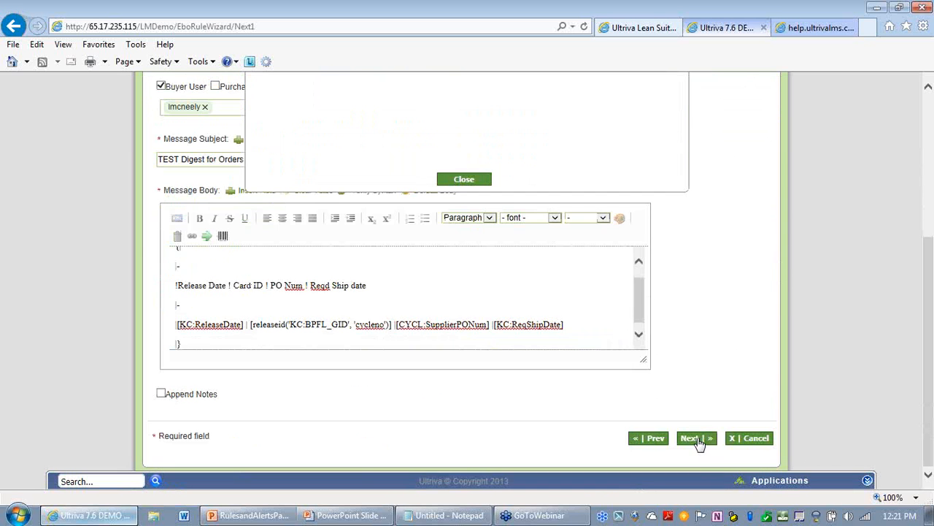
pyautogui.scroll(1, 523, 251)
pyautogui.click(464, 243)
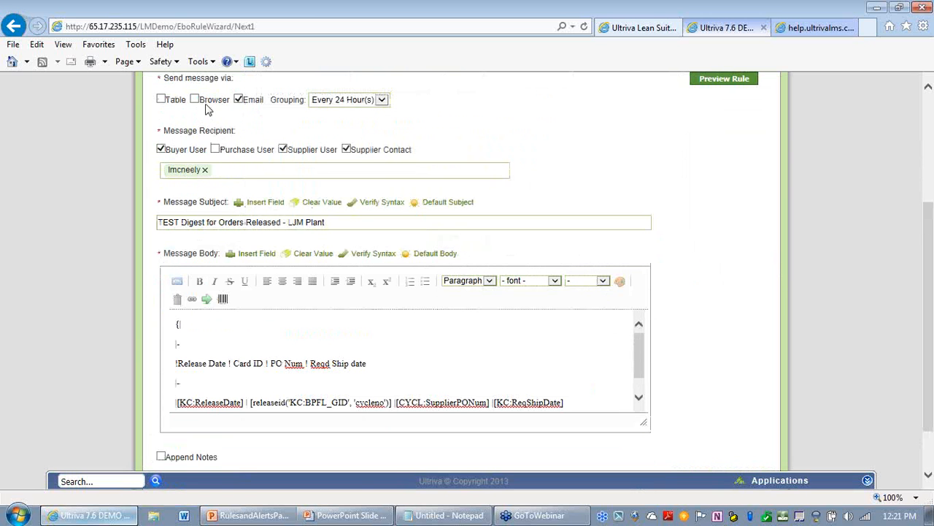
# Step: Advance to Repeat Information and finish creating the rule
pyautogui.scroll(-1, 743, 357)
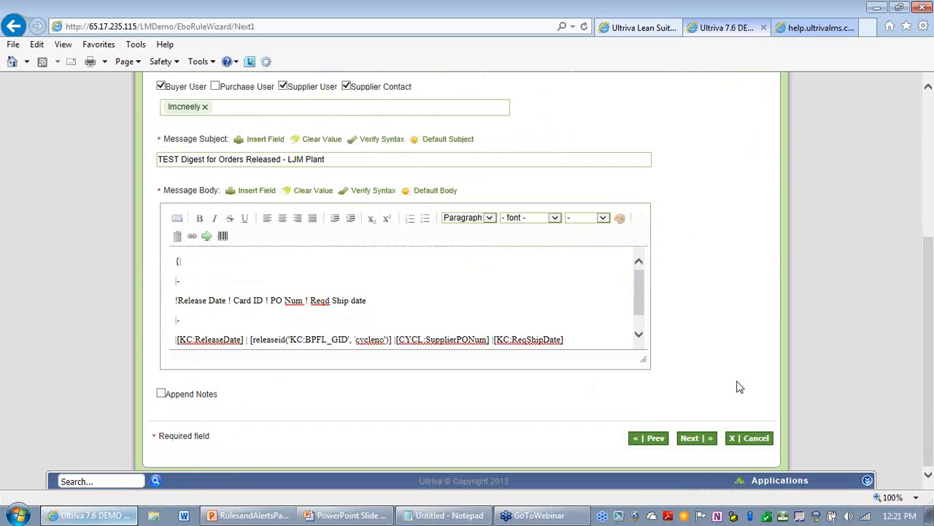
pyautogui.click(696, 439)
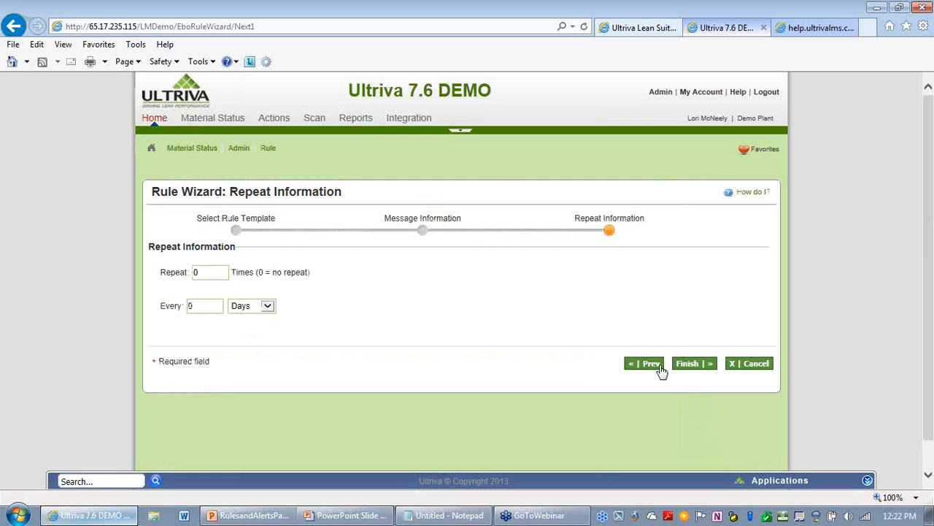
pyautogui.click(695, 369)
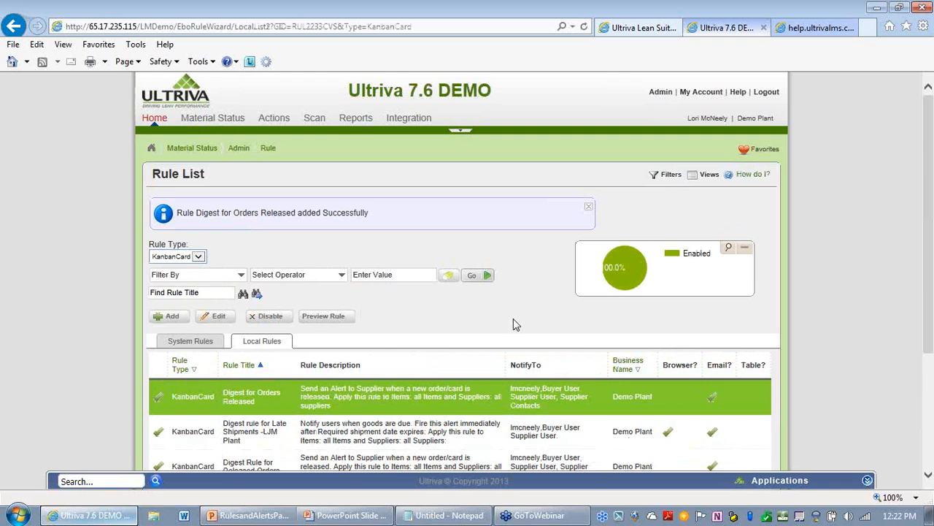
# Step: Open the Digest for Orders Released rule from the local rules list for editing
pyautogui.scroll(-3, 490, 292)
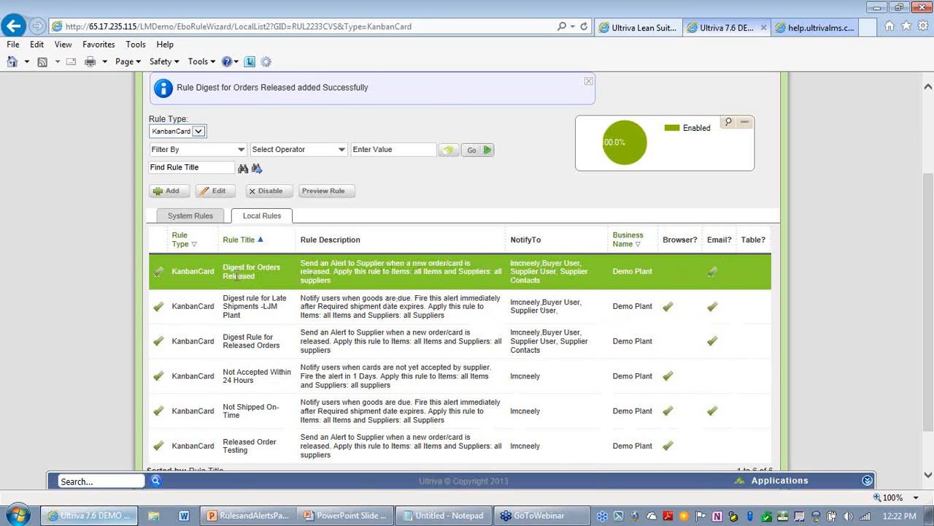
pyautogui.moveTo(225, 267); pyautogui.dragTo(260, 287)
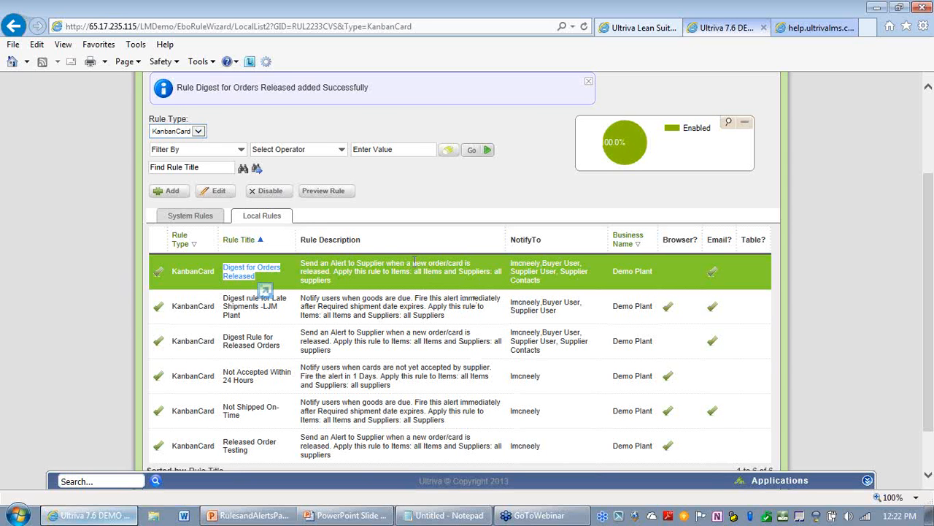
pyautogui.click(216, 191)
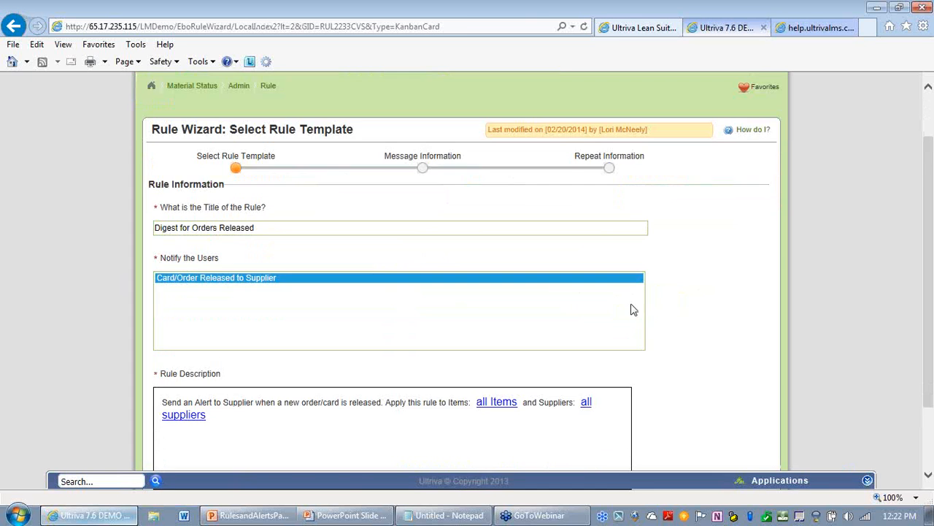
# Step: Advance the Digest for Orders Released rule to its Message Information page and review the message settings
pyautogui.scroll(-3, 657, 365)
pyautogui.click(695, 441)
pyautogui.scroll(-3, 660, 386)
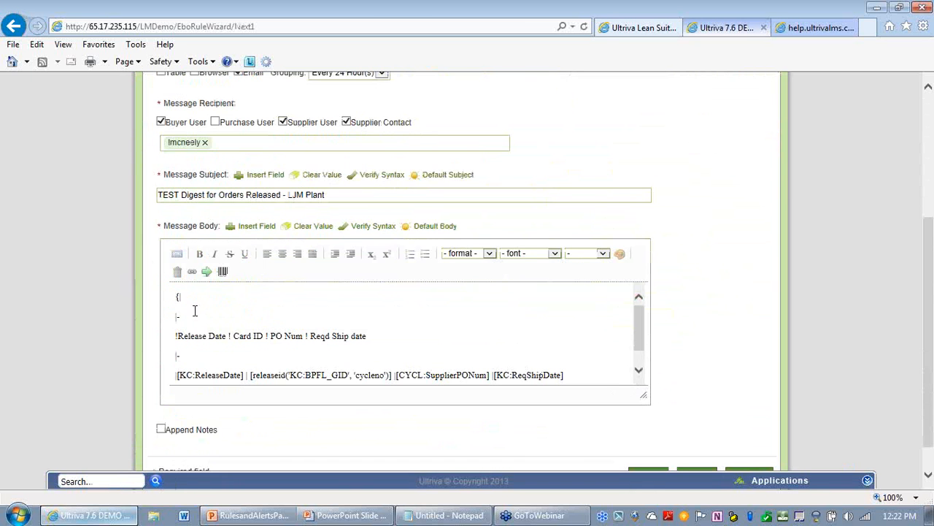
pyautogui.scroll(2, 299, 281)
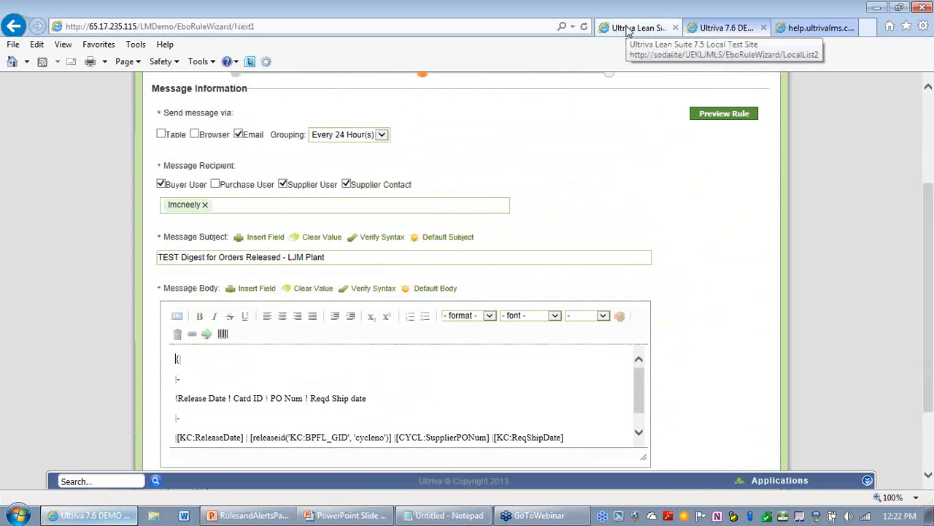
pyautogui.scroll(-2, 430, 268)
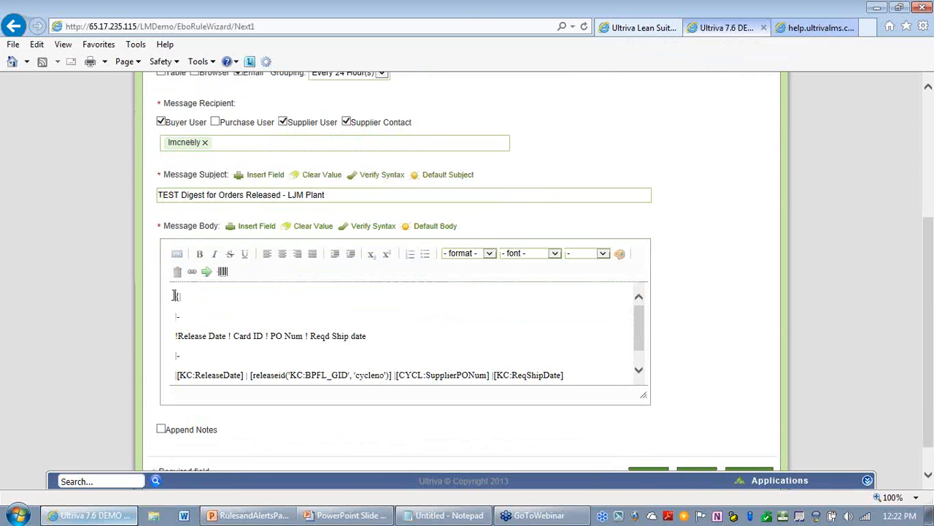
# Step: Copy the entire digest table markup from the message body
pyautogui.moveTo(176, 295); pyautogui.dragTo(316, 401)
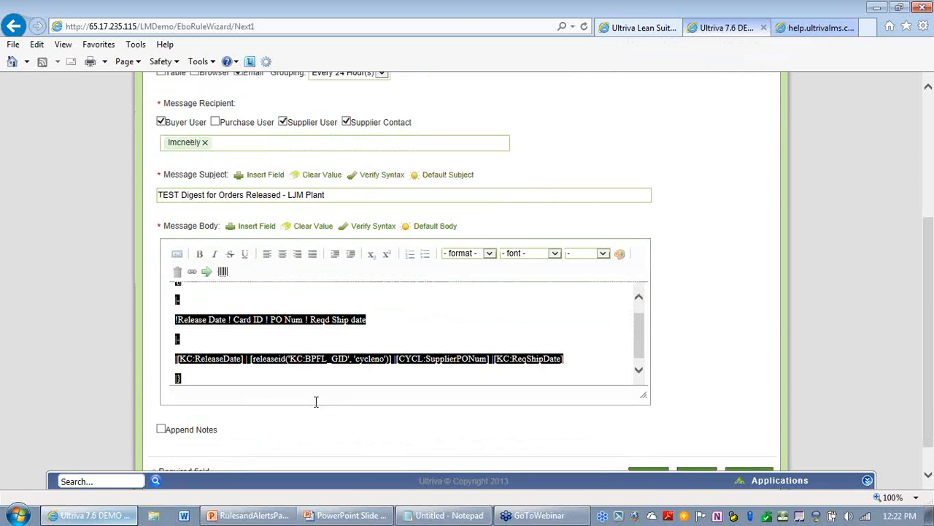
pyautogui.moveTo(380, 417); pyautogui.dragTo(381, 418)
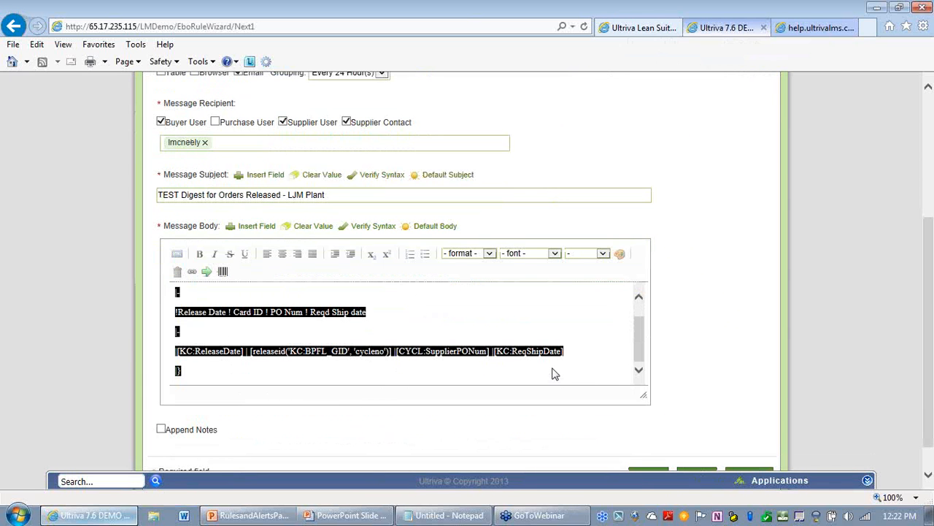
pyautogui.moveTo(638, 334); pyautogui.dragTo(647, 366)
pyautogui.rightClick(352, 314)
pyautogui.click(388, 359)
# Step: Switch to the Local Test Site tab and open the Card/Order Released to Supplier rule's message information for editing
pyautogui.click(632, 29)
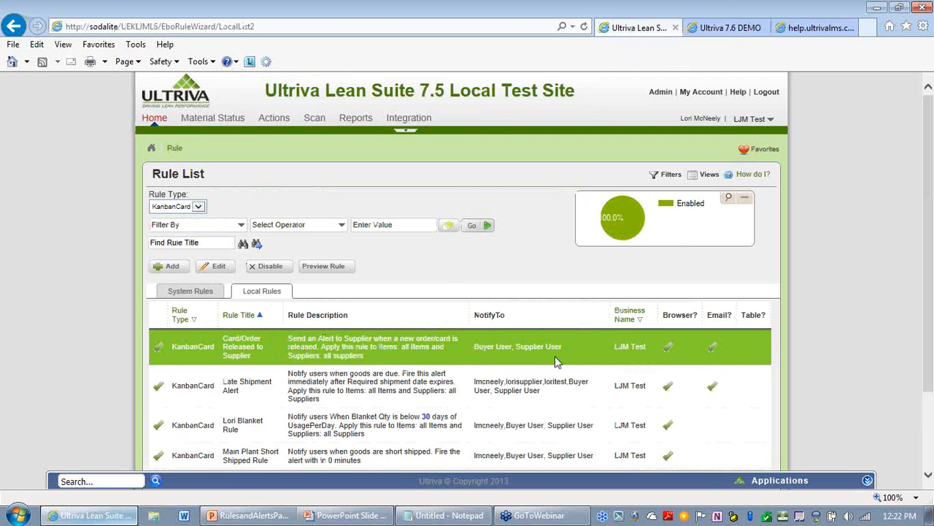
pyautogui.moveTo(268, 350); pyautogui.dragTo(223, 349)
pyautogui.click(210, 268)
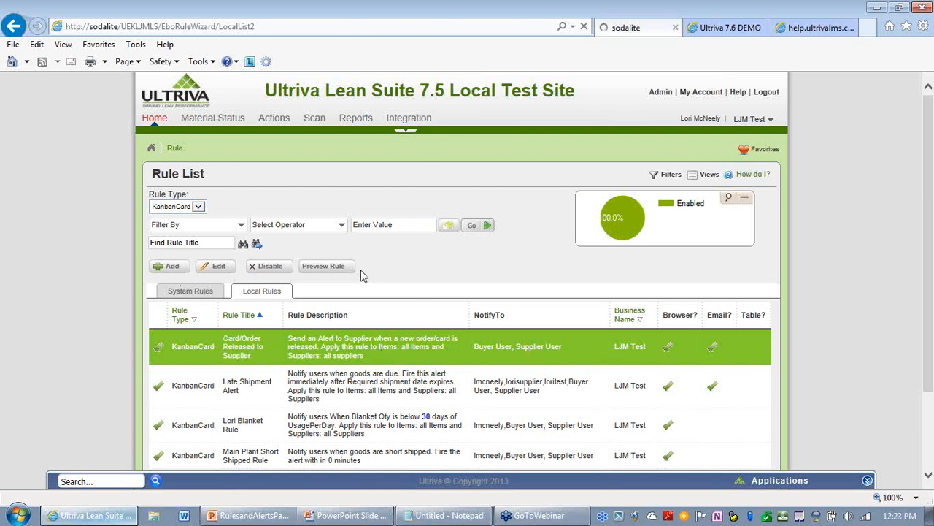
pyautogui.scroll(-3, 676, 360)
pyautogui.click(703, 438)
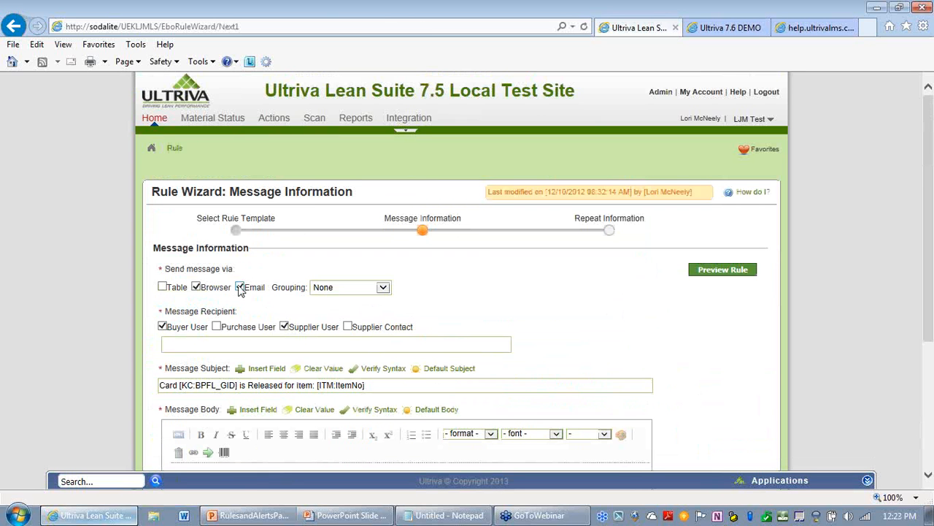
# Step: Turn off email delivery for the Card/Order Released to Supplier rule and save the change
pyautogui.click(241, 287)
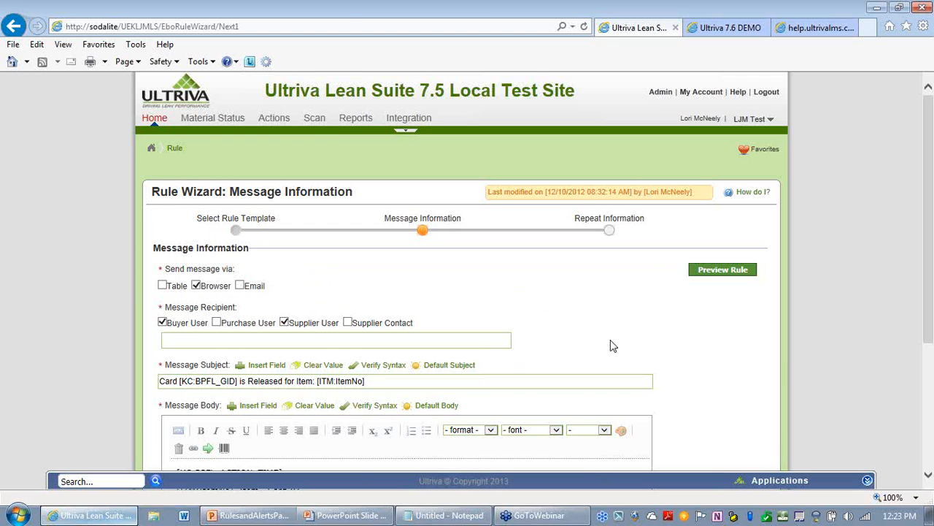
pyautogui.scroll(-3, 611, 341)
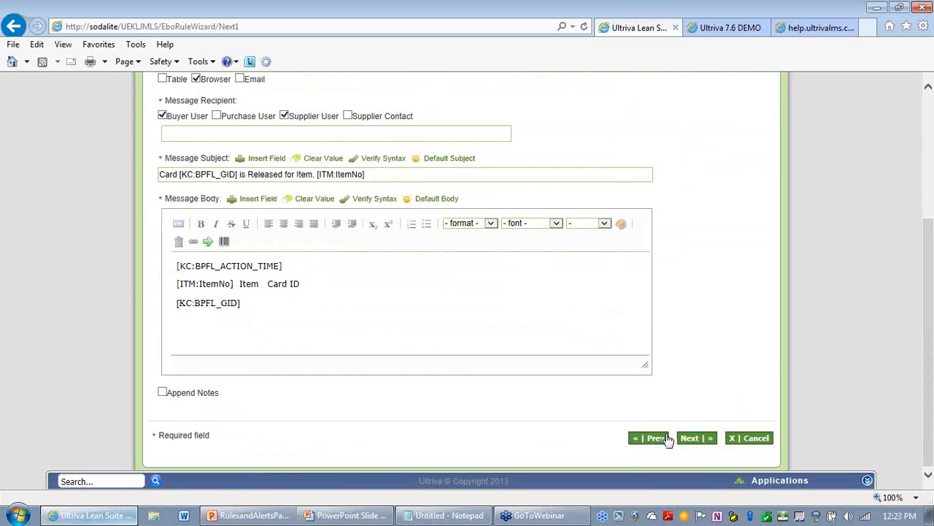
pyautogui.click(693, 440)
pyautogui.click(691, 357)
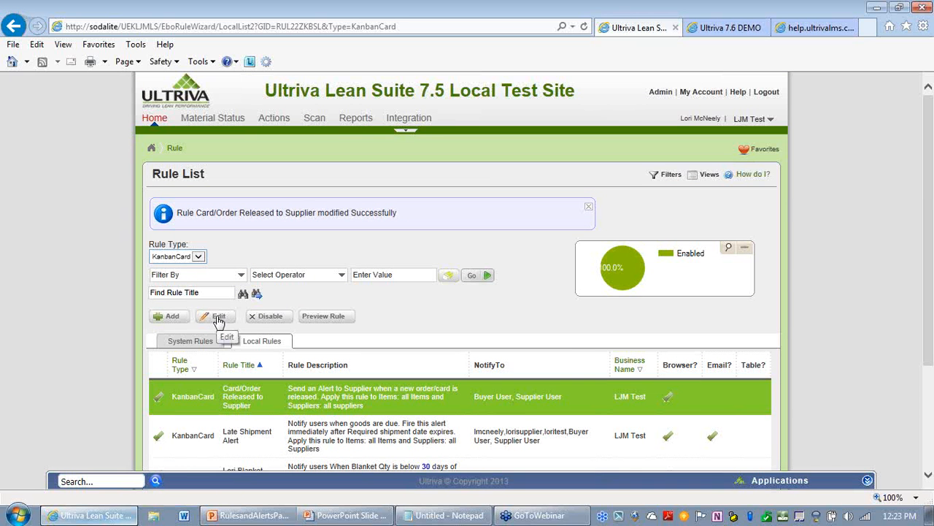
# Step: Add a new rule titled Digest for Orders Released based on the Card/Order Released to Supplier template and continue
pyautogui.click(165, 318)
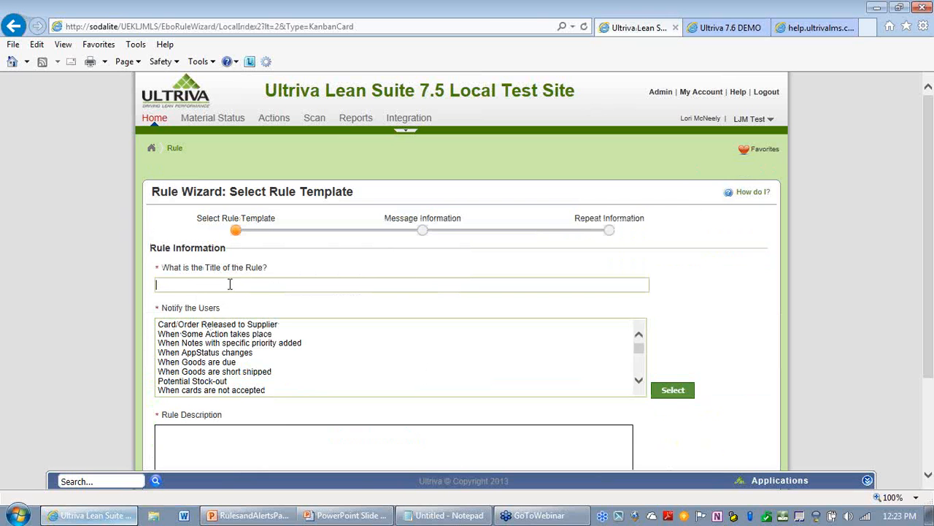
pyautogui.click(229, 284)
pyautogui.write('D')
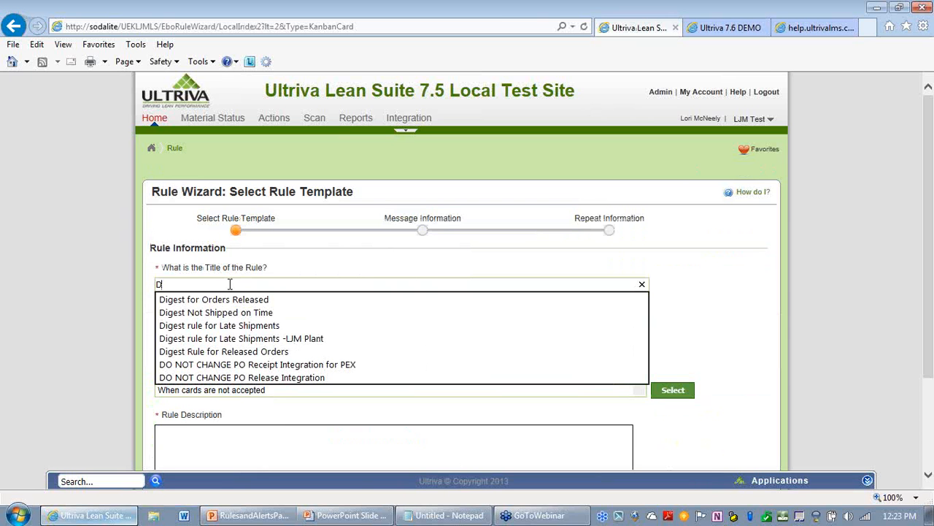
pyautogui.press('Down')
pyautogui.press('Return')
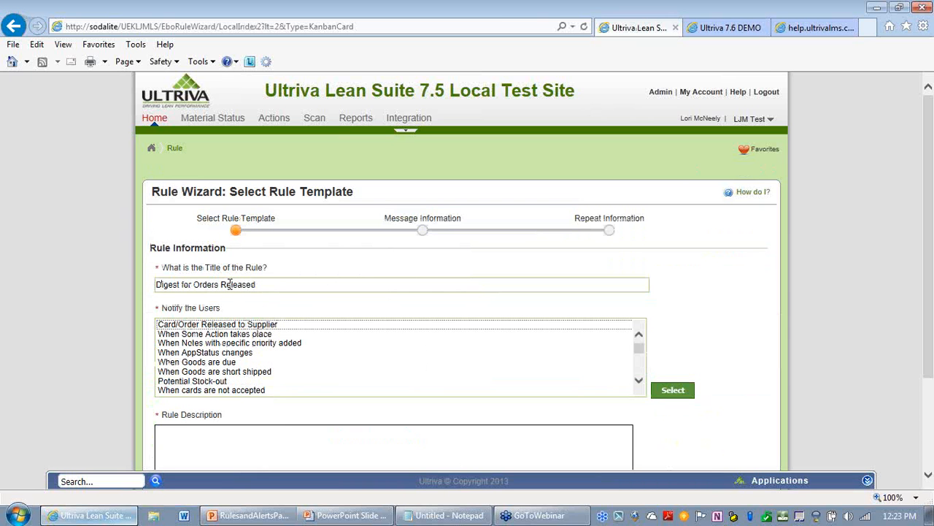
pyautogui.click(243, 325)
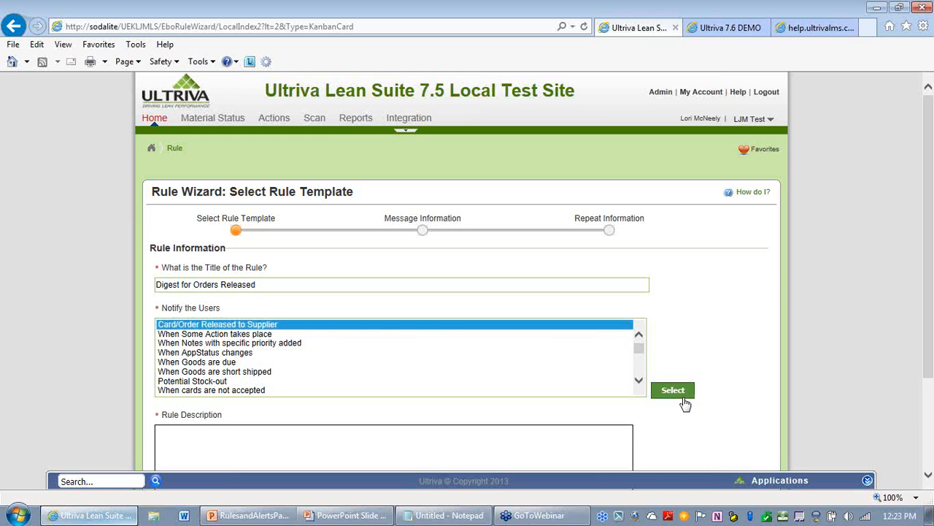
pyautogui.click(684, 400)
pyautogui.scroll(-3, 844, 353)
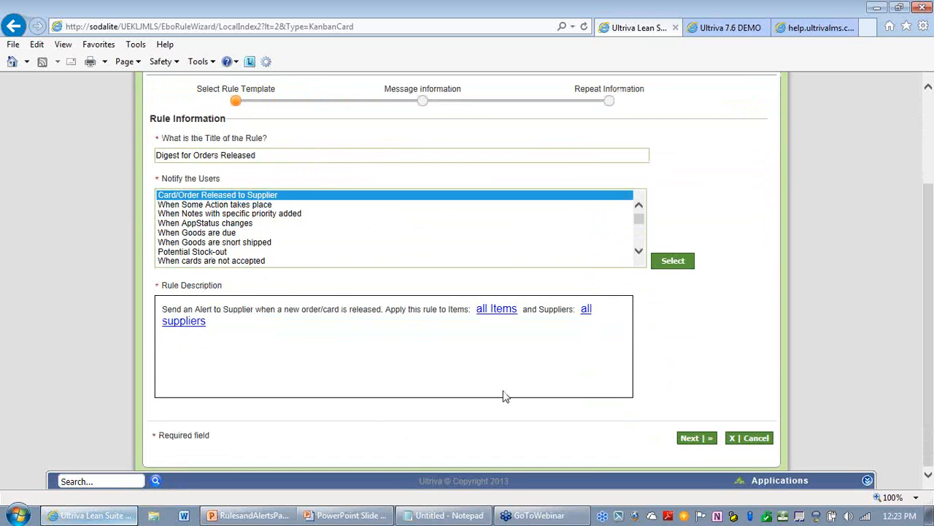
pyautogui.click(694, 441)
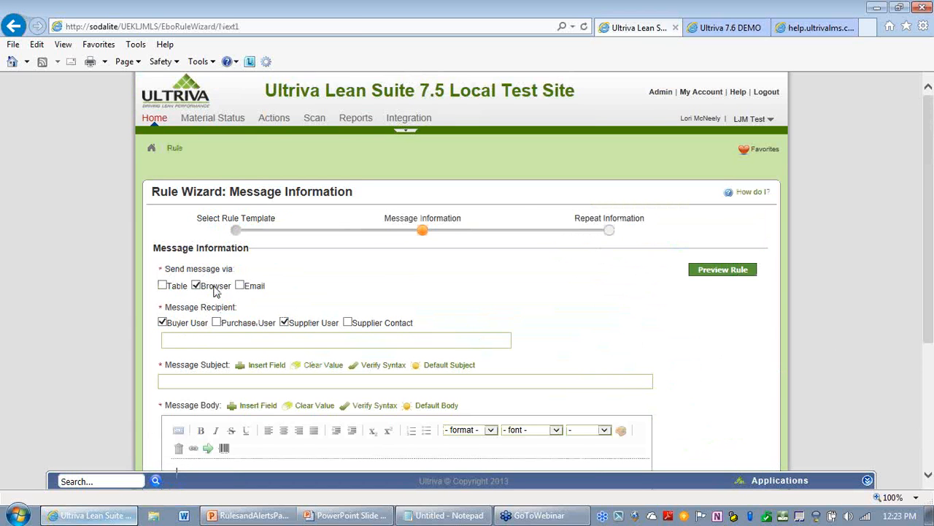
# Step: Send the message by email only, grouped Every 24 Hour(s), and include Supplier Contact recipients
pyautogui.click(198, 289)
pyautogui.click(241, 287)
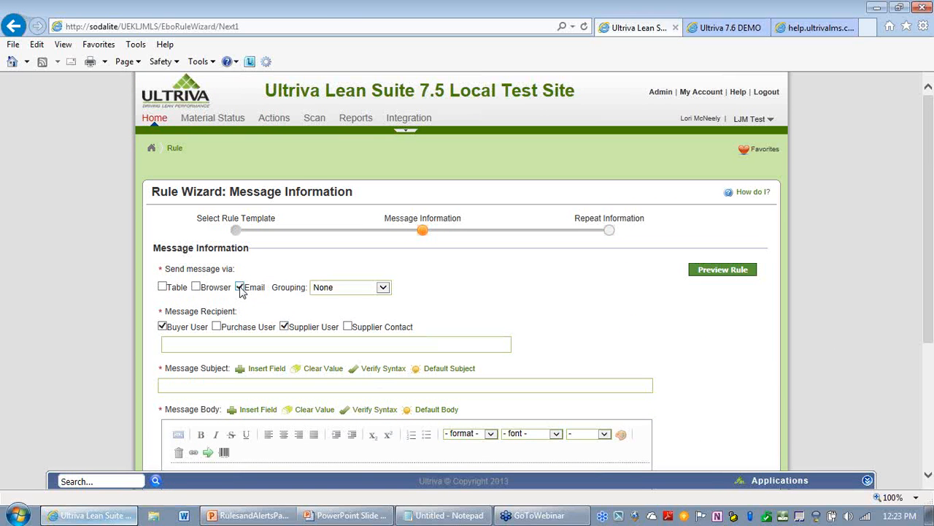
pyautogui.click(385, 292)
pyautogui.click(354, 344)
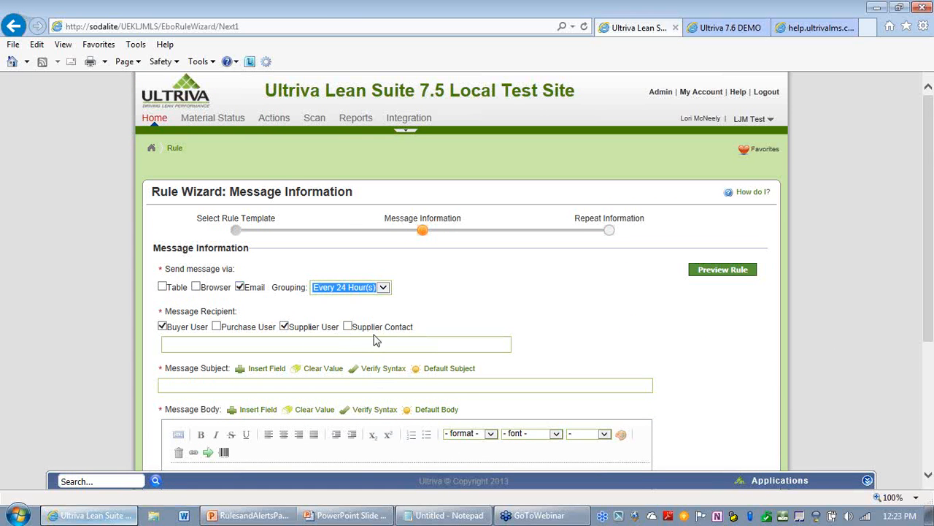
pyautogui.click(347, 327)
# Step: Add two specific users from the suggestions as message recipients
pyautogui.click(288, 347)
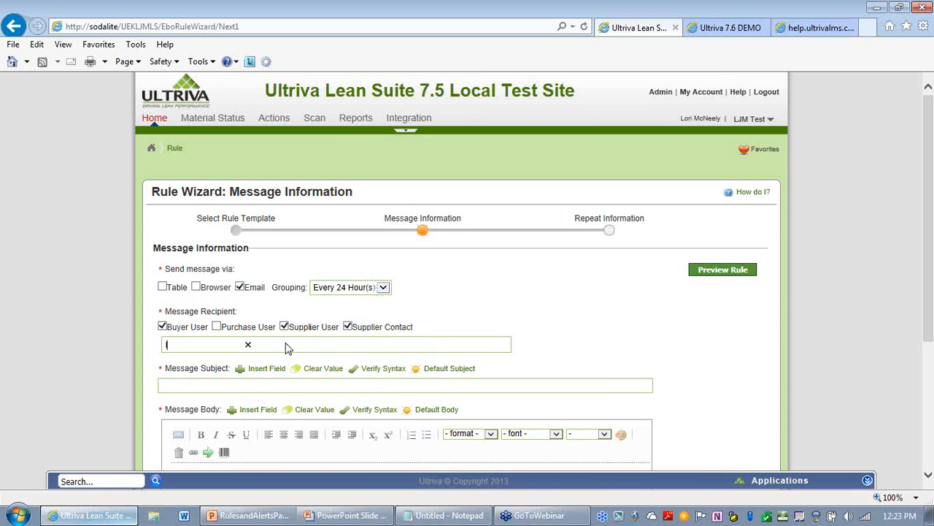
pyautogui.write('l')
pyautogui.press('Return')
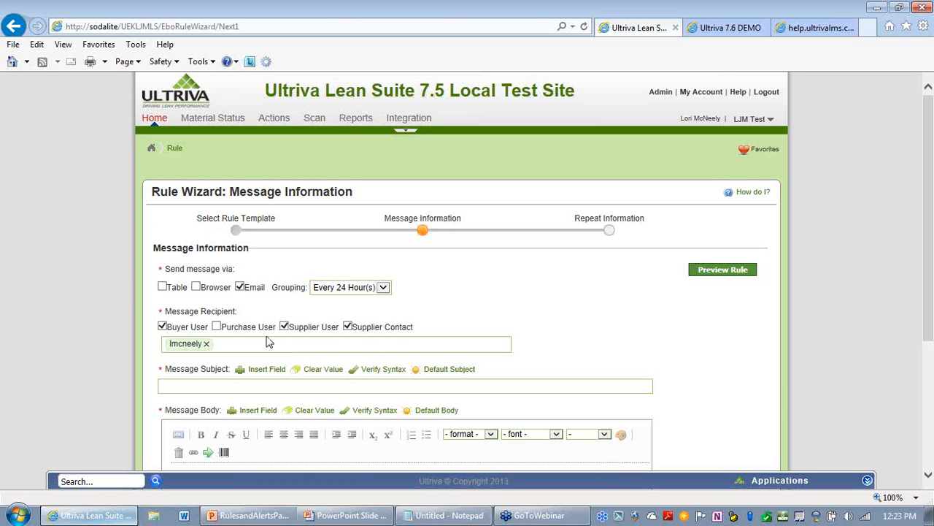
pyautogui.write('l')
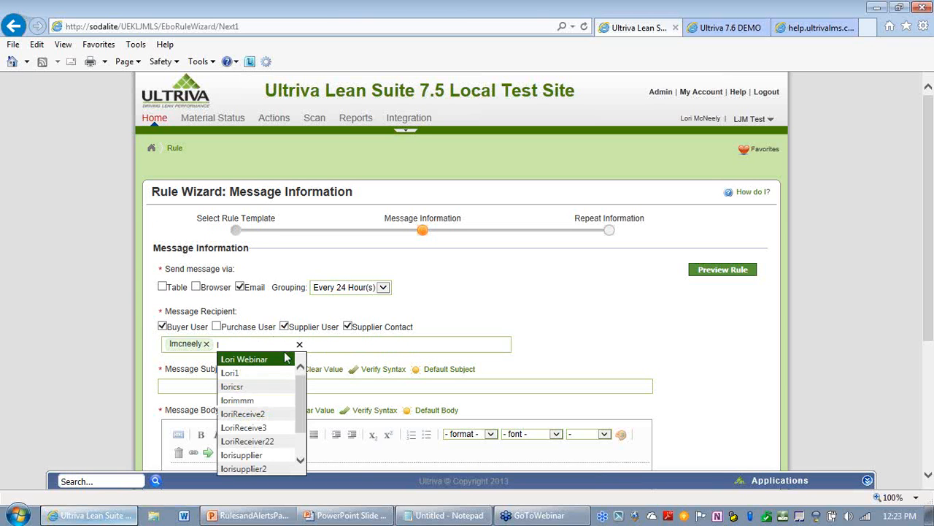
pyautogui.click(258, 414)
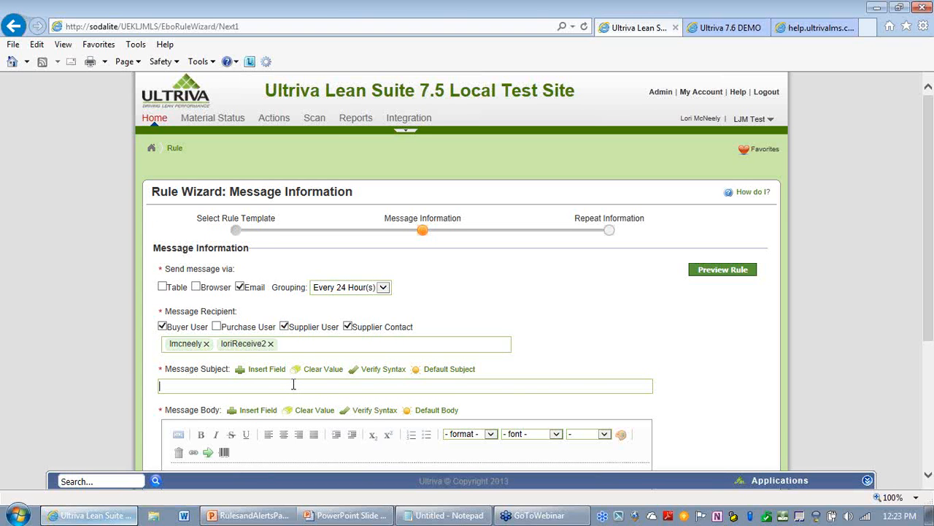
# Step: Set the message subject to Daily Digest for Released Orders - LJM Plant
pyautogui.write('D')
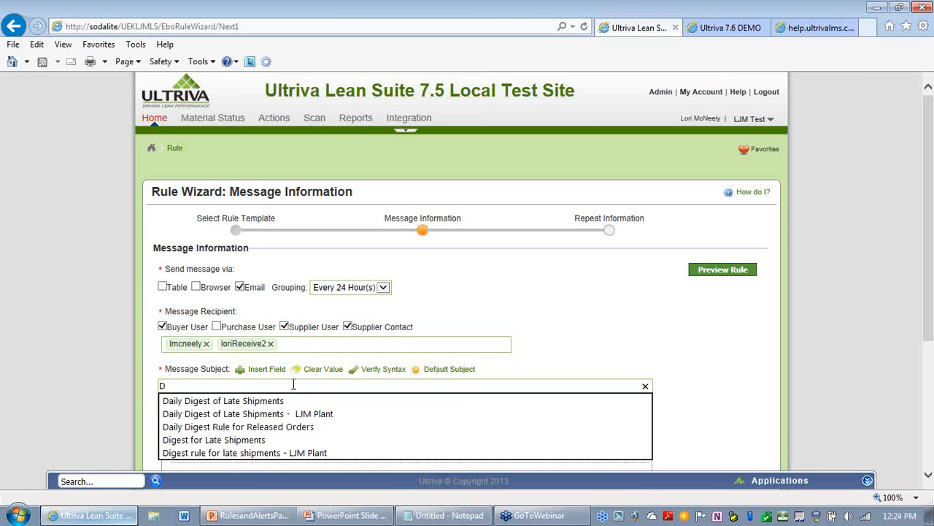
pyautogui.press('Down')
pyautogui.press('Down')
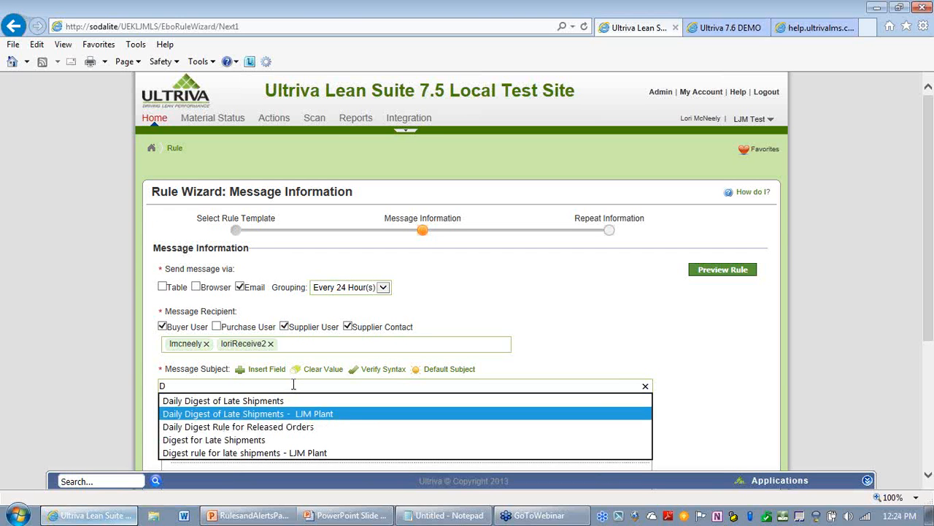
pyautogui.press('Down')
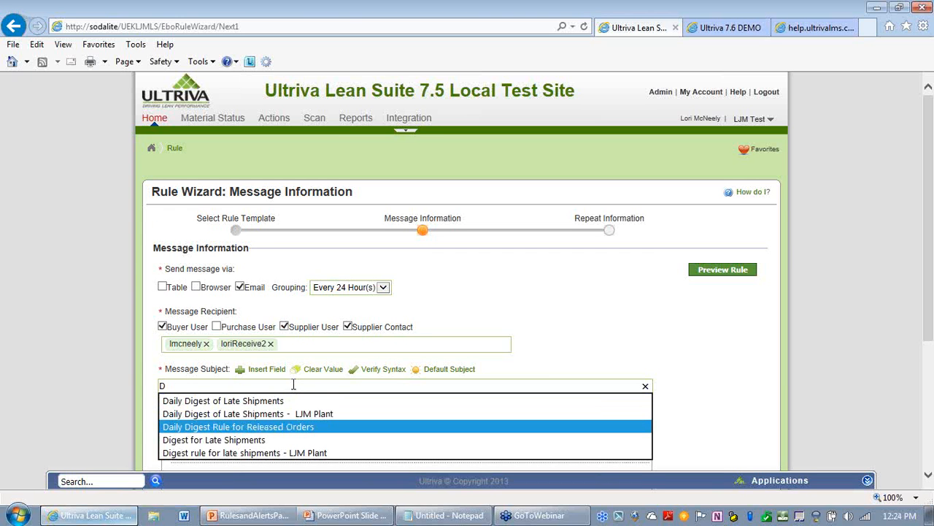
pyautogui.press('Down')
pyautogui.press('Up')
pyautogui.press('Return')
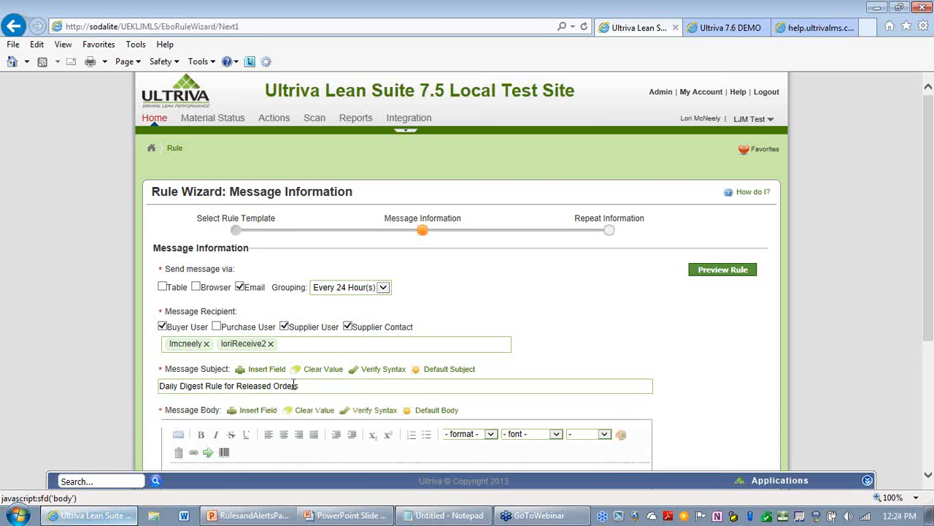
pyautogui.moveTo(225, 388); pyautogui.dragTo(206, 389)
pyautogui.press('BackSpace')
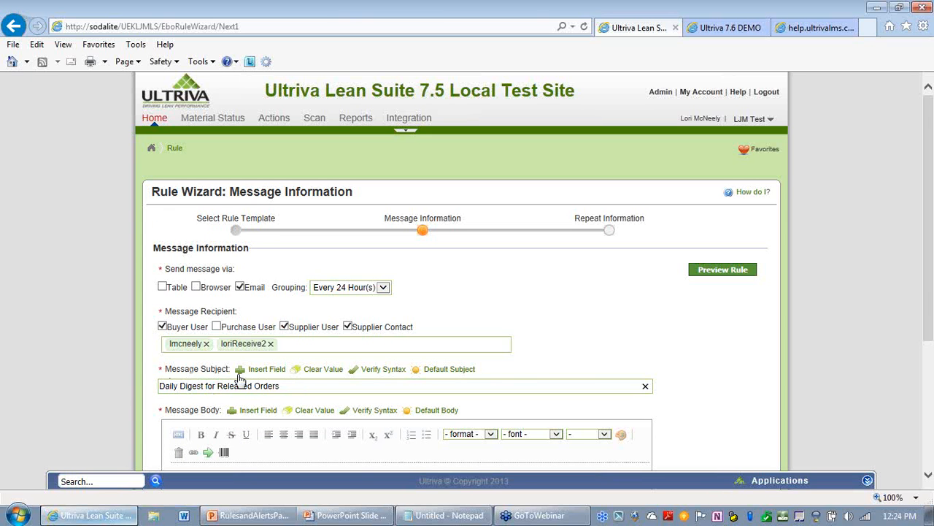
pyautogui.click(296, 384)
pyautogui.write('- LJM Plant')
# Step: Paste the copied digest table markup into the message body
pyautogui.scroll(-1, 526, 314)
pyautogui.scroll(-2, 530, 311)
pyautogui.click(203, 264)
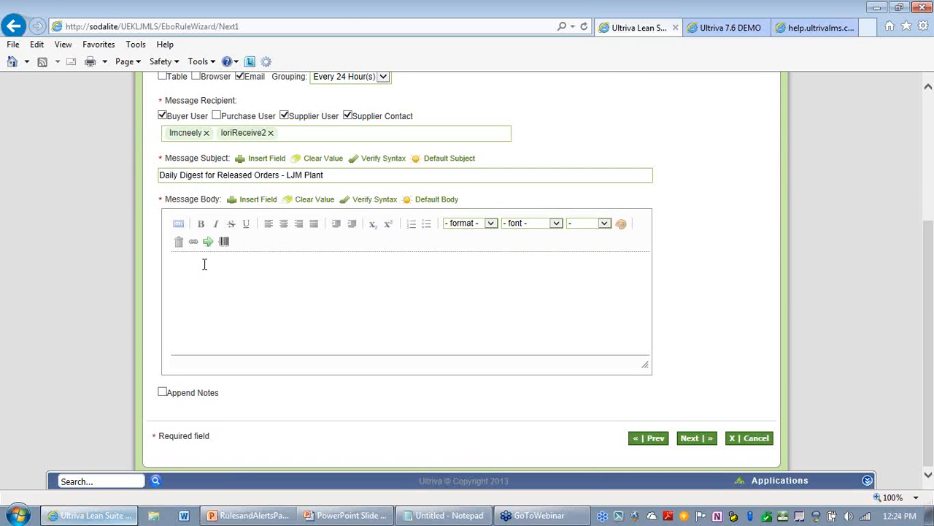
pyautogui.hotkey('ctrl', 'v')
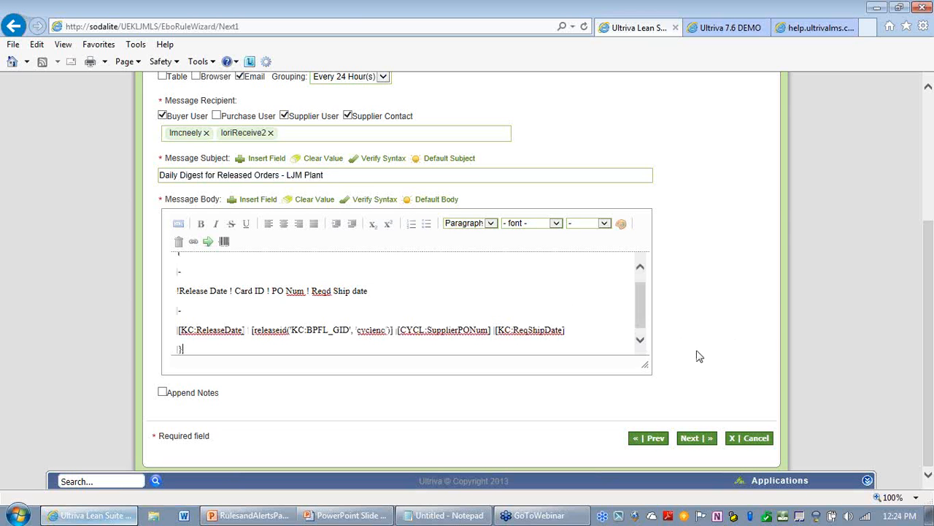
# Step: Preview the digest message, close the preview, and save the new rule
pyautogui.scroll(1, 644, 321)
pyautogui.moveTo(641, 259)
pyautogui.mouseDown()
pyautogui.moveTo(640, 352)
pyautogui.moveTo(631, 262)
pyautogui.mouseUp()
pyautogui.scroll(5, 717, 273)
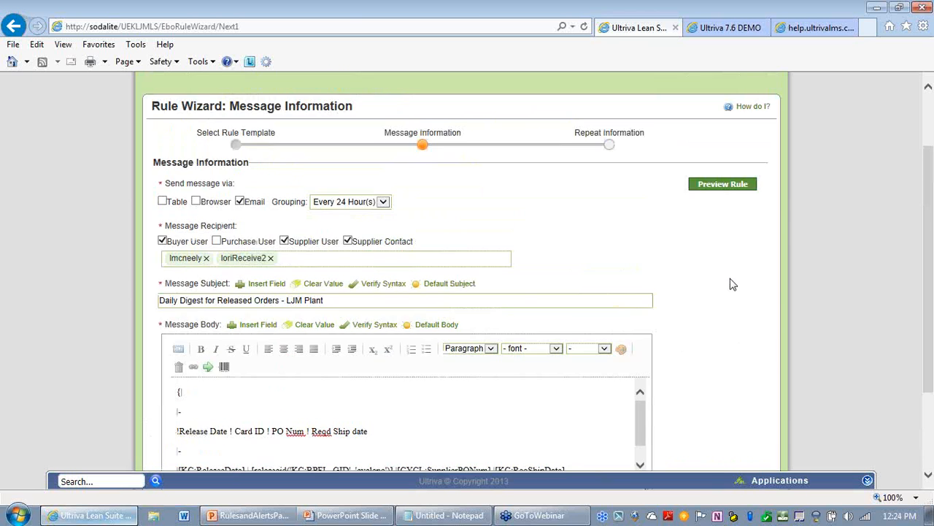
pyautogui.click(733, 249)
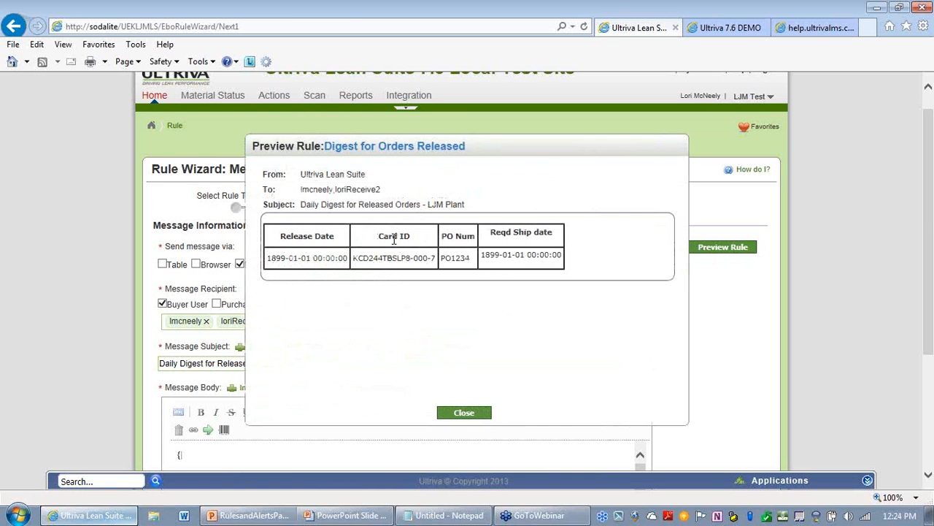
pyautogui.click(463, 413)
pyautogui.scroll(-3, 703, 305)
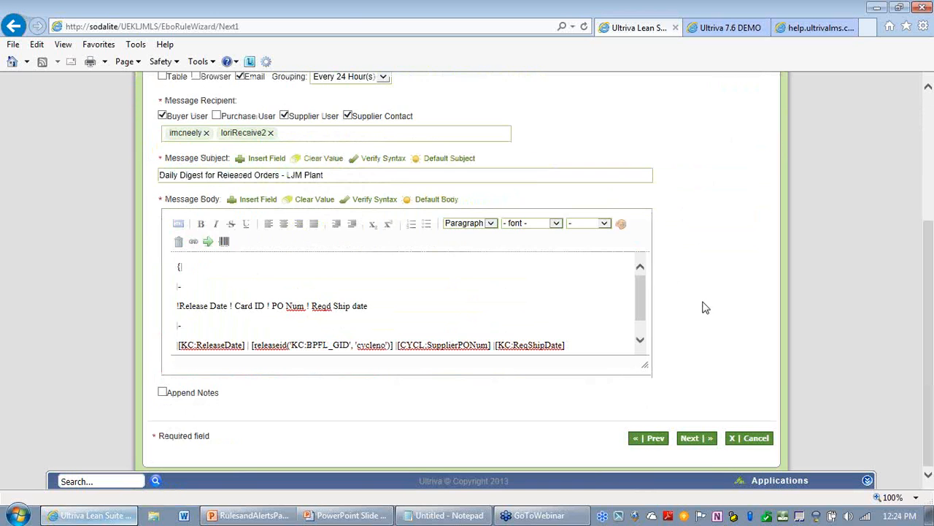
pyautogui.click(697, 440)
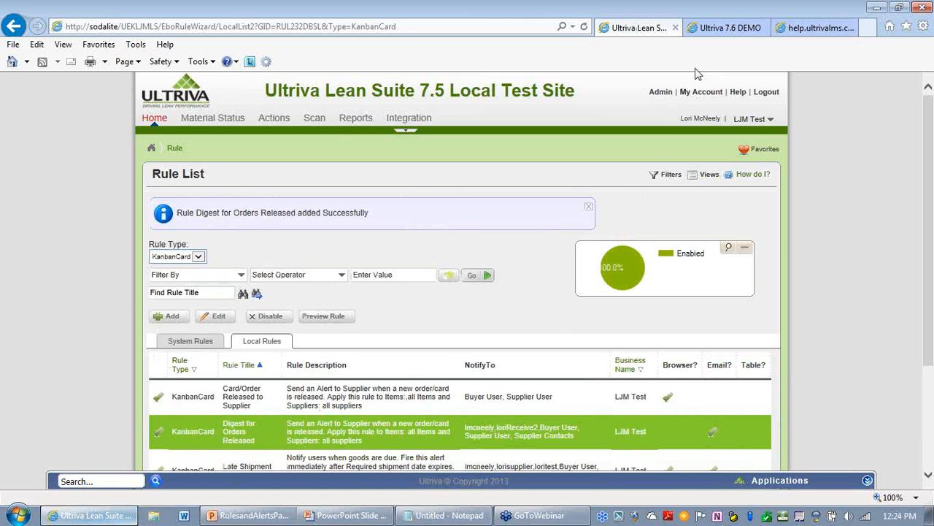
# Step: Switch to the Ultriva 7.6 DEMO tab and cancel the rule wizard left open there
pyautogui.click(731, 28)
pyautogui.click(730, 332)
pyautogui.scroll(-1, 762, 323)
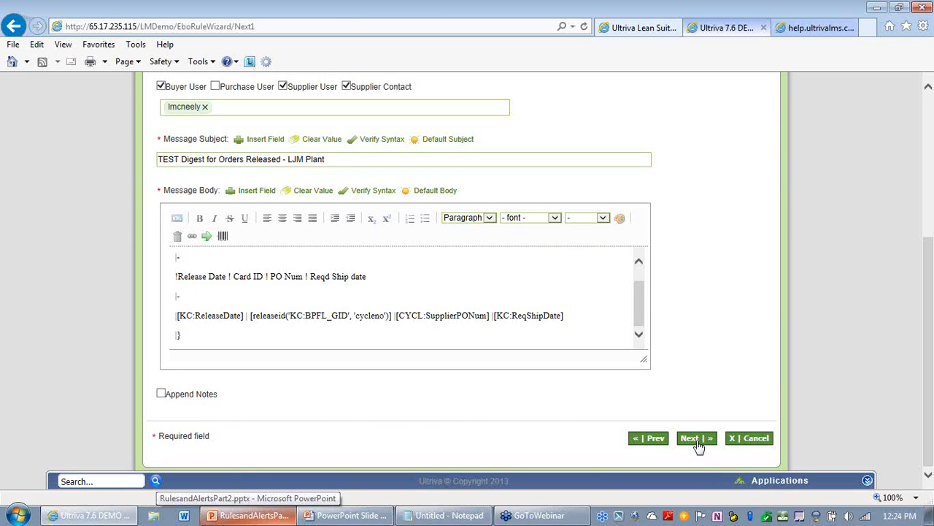
pyautogui.click(752, 440)
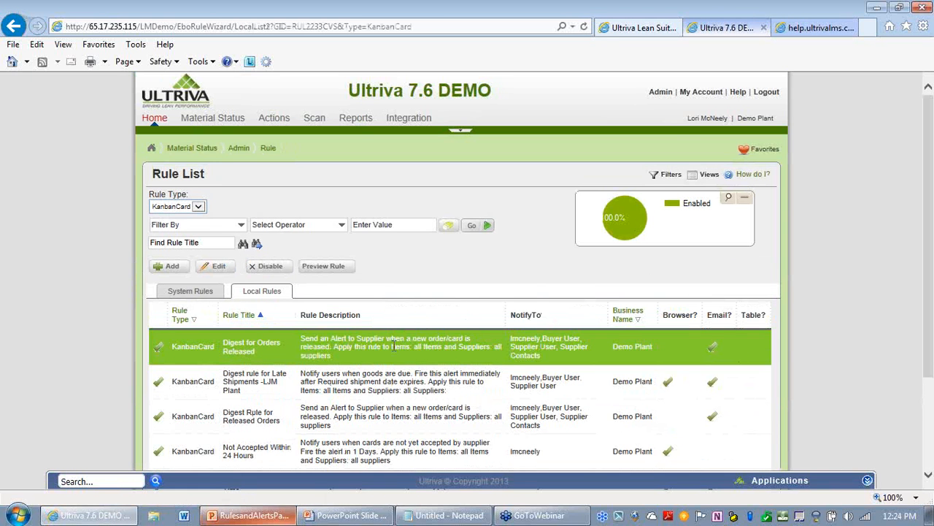
# Step: Open the Not Shipped On-Time rule for editing and advance to its message information
pyautogui.click(290, 385)
pyautogui.scroll(-3, 289, 411)
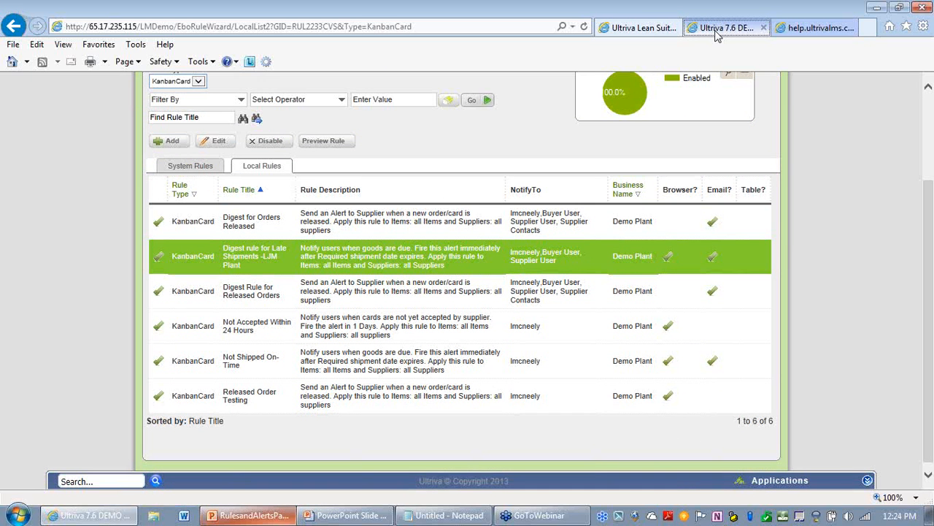
pyautogui.click(373, 361)
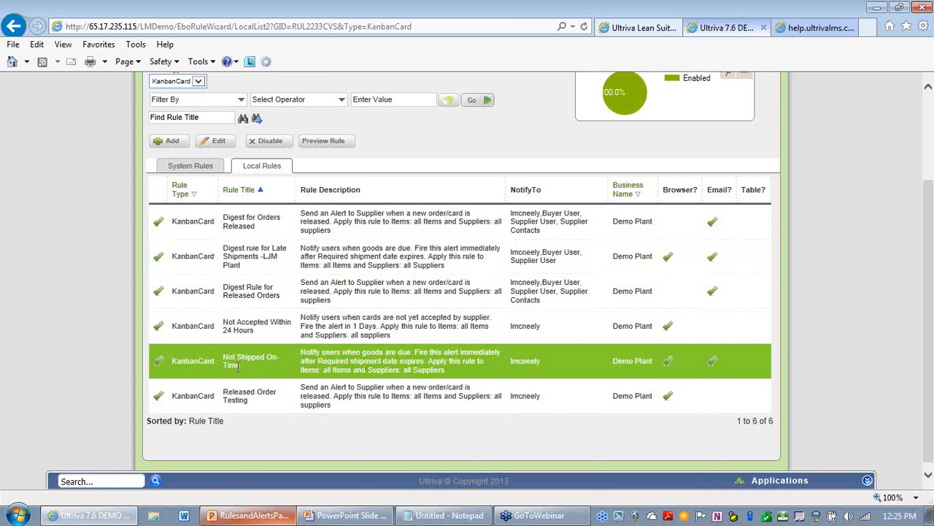
pyautogui.moveTo(245, 369)
pyautogui.mouseDown()
pyautogui.moveTo(187, 371)
pyautogui.moveTo(249, 378)
pyautogui.mouseUp()
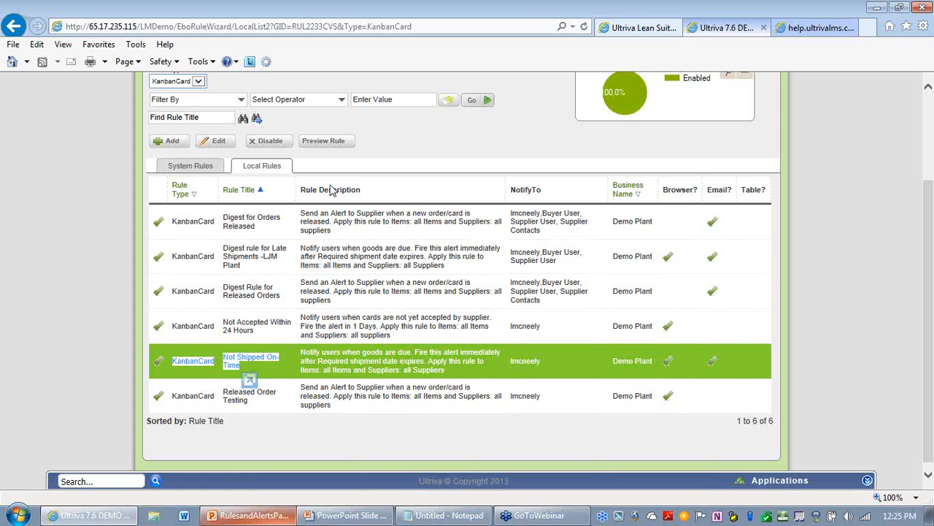
pyautogui.click(217, 141)
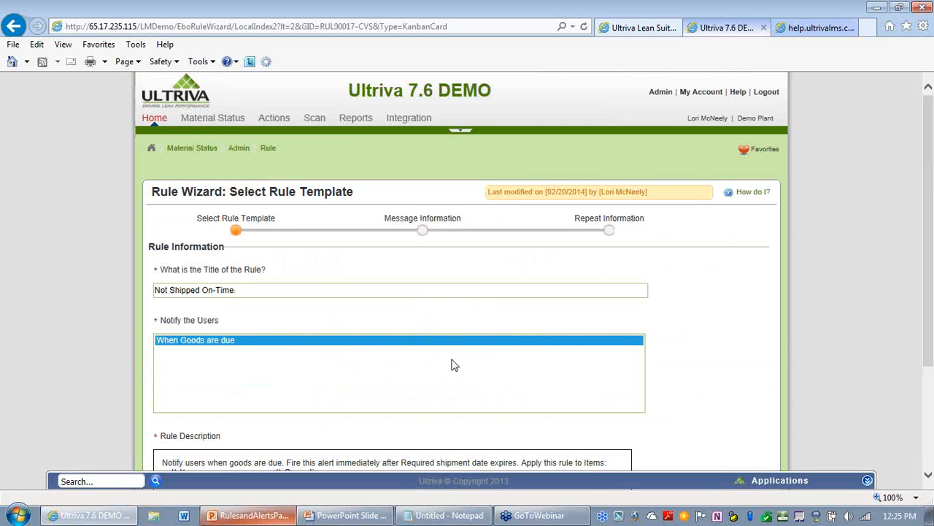
pyautogui.scroll(-3, 781, 327)
pyautogui.click(689, 437)
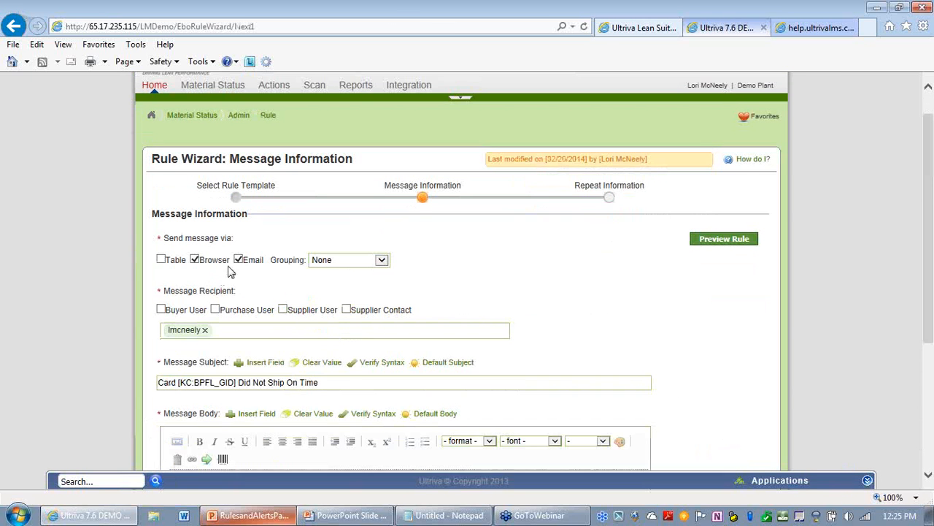
# Step: Turn off email delivery for the Not Shipped On-Time rule and save it
pyautogui.click(238, 259)
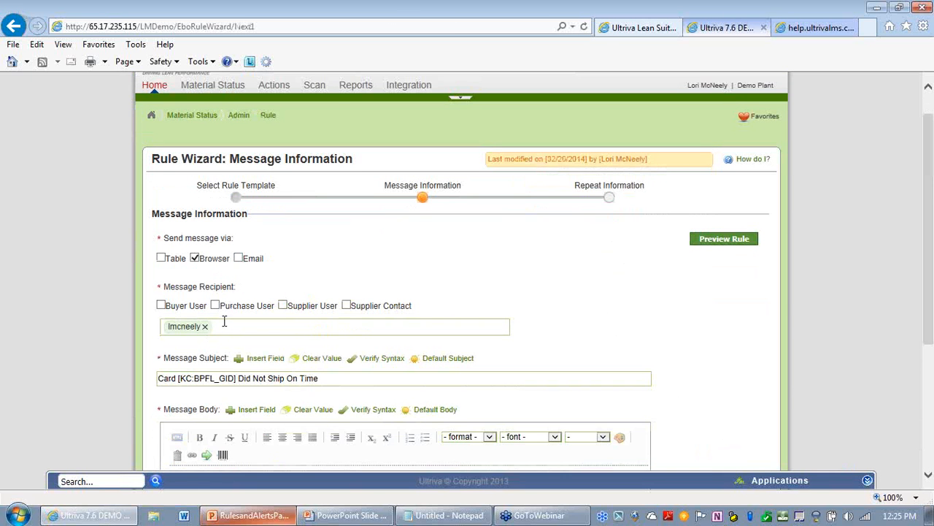
pyautogui.scroll(-2, 321, 351)
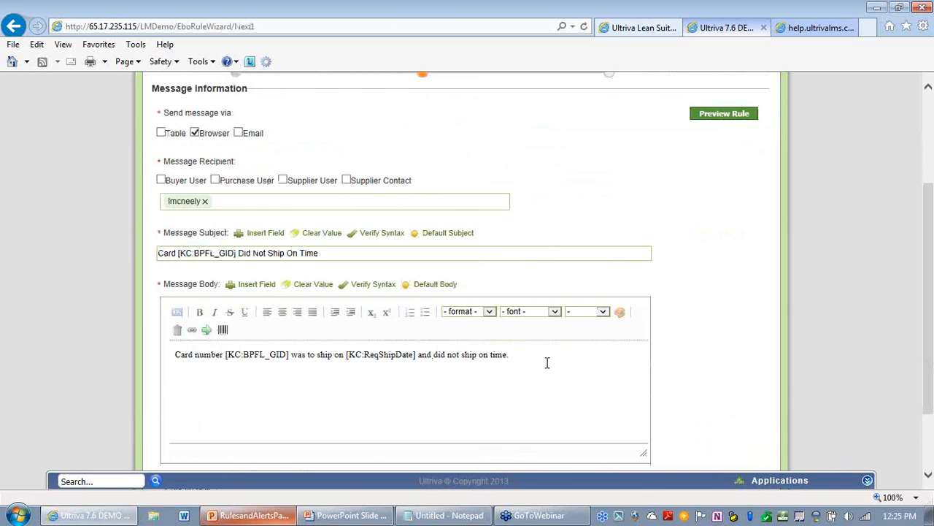
pyautogui.scroll(-2, 492, 365)
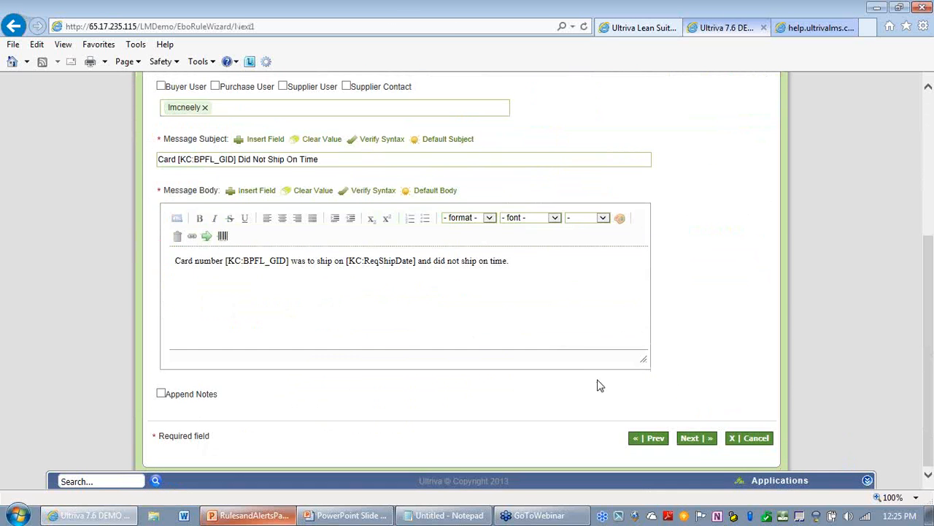
pyautogui.click(694, 441)
pyautogui.click(705, 364)
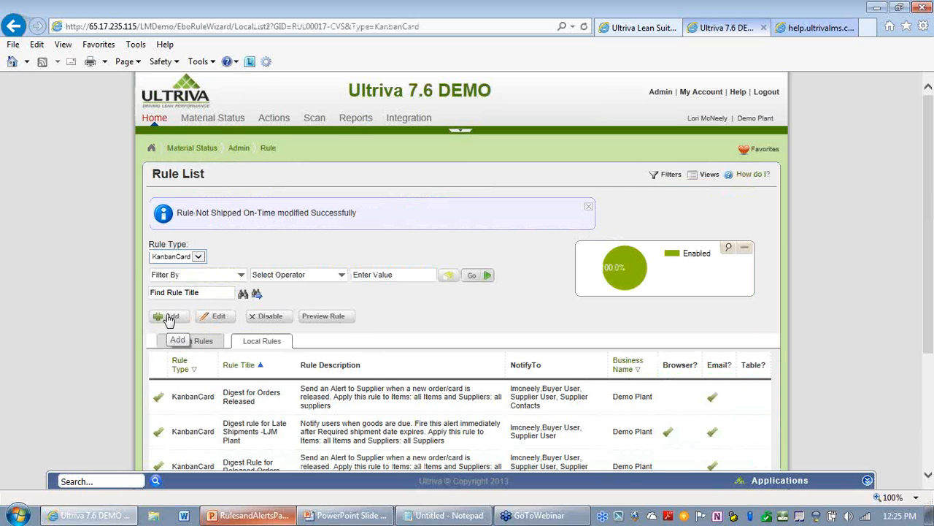
# Step: Add a new Kanban card rule titled Digest rule for Late Shipments, picked from the title suggestions
pyautogui.click(169, 319)
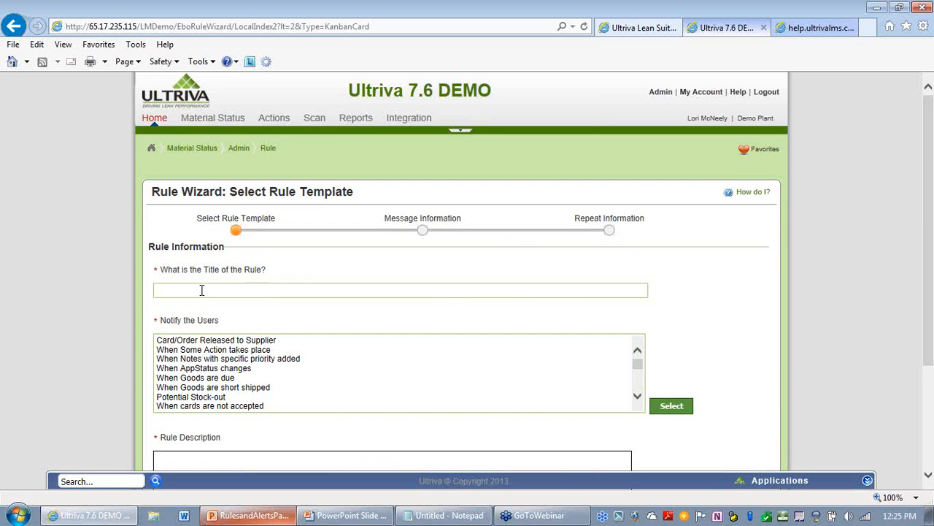
pyautogui.write('Dige')
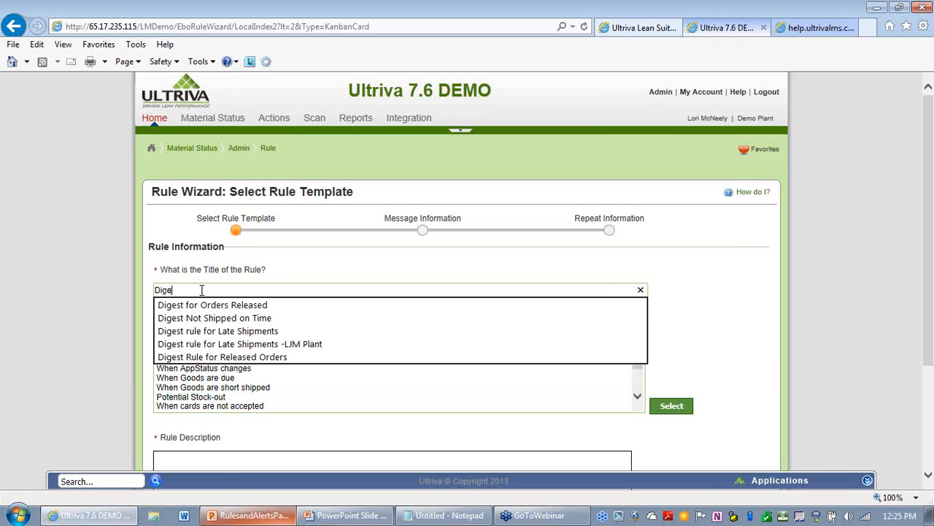
pyautogui.write('st')
pyautogui.press('Down')
pyautogui.press('Down')
pyautogui.press('Down')
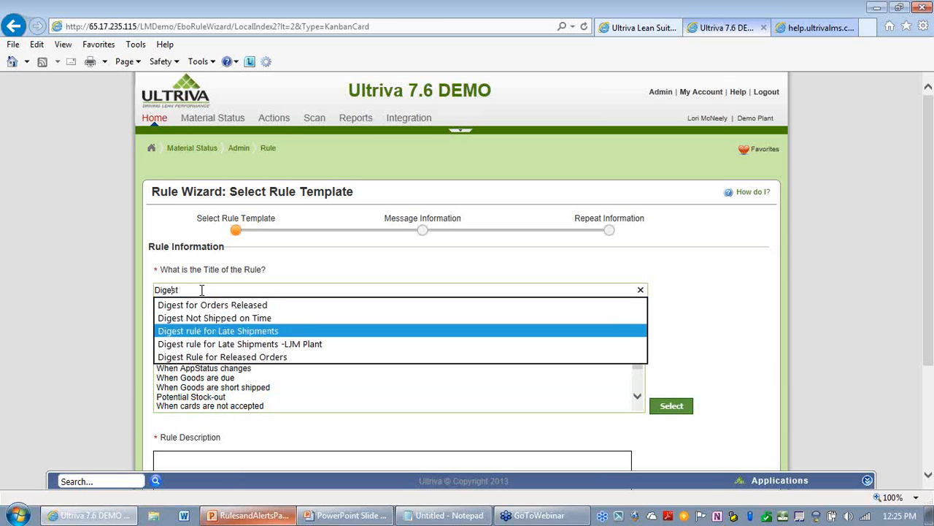
pyautogui.press('Return')
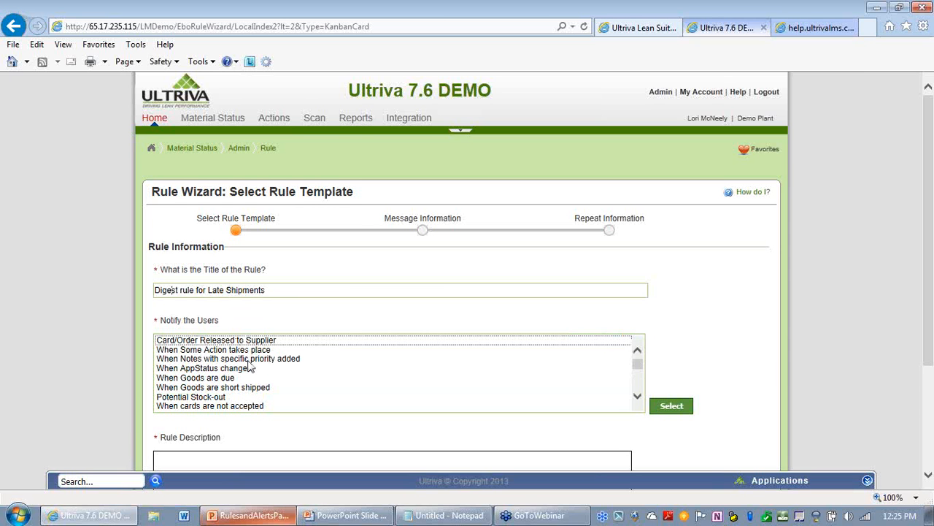
# Step: Choose the When Goods are due template and advance to message information
pyautogui.click(238, 379)
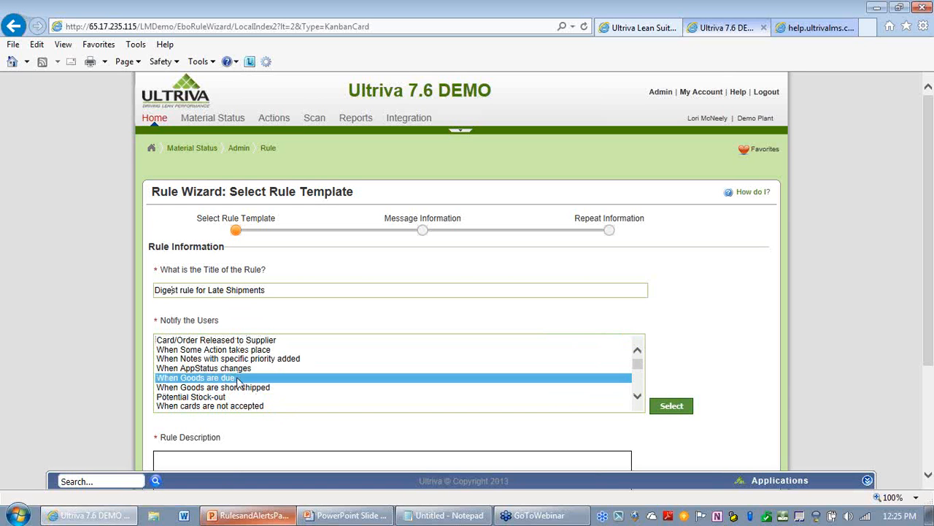
pyautogui.click(670, 406)
pyautogui.scroll(-2, 797, 365)
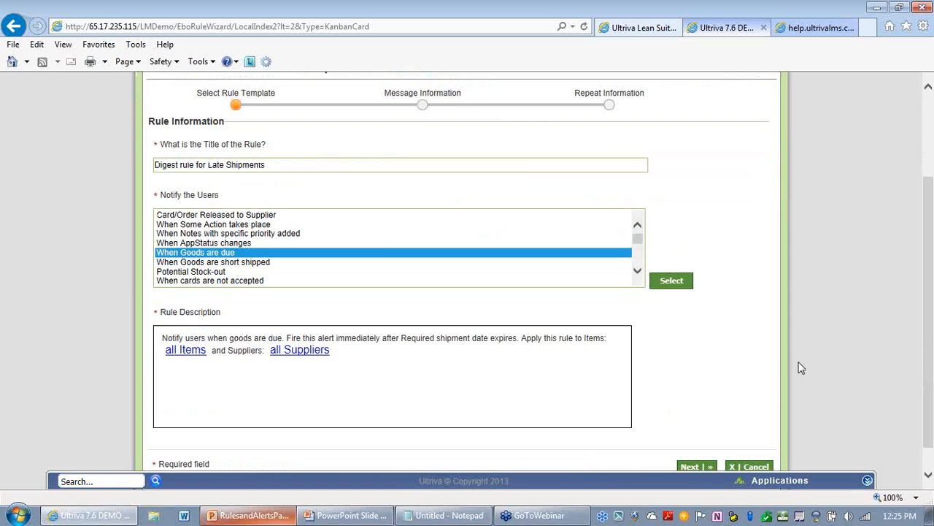
pyautogui.click(691, 467)
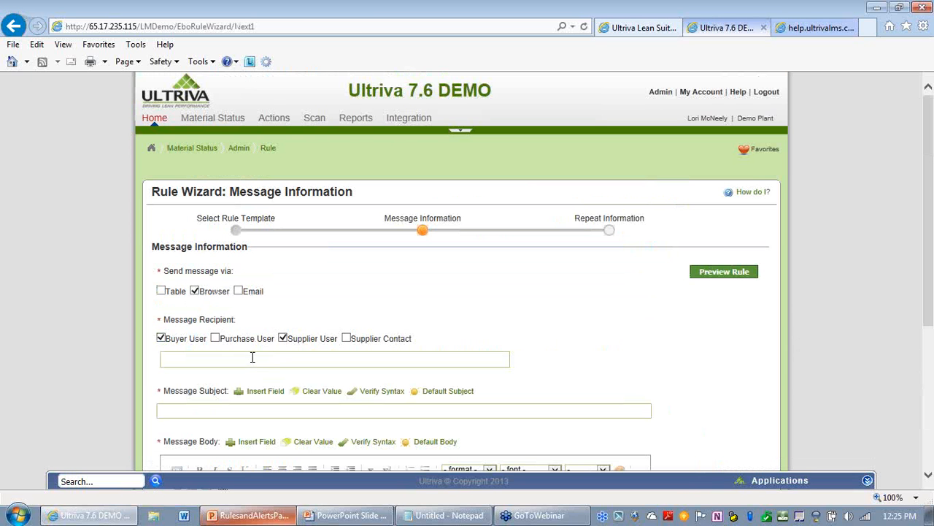
# Step: Send the message by email only, grouped Every 24 Hour(s)
pyautogui.click(194, 292)
pyautogui.click(239, 292)
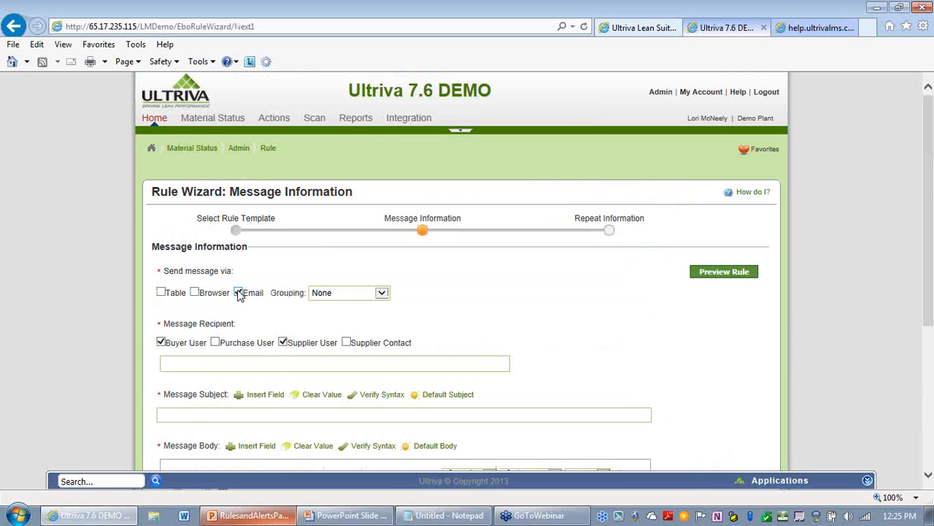
pyautogui.click(381, 292)
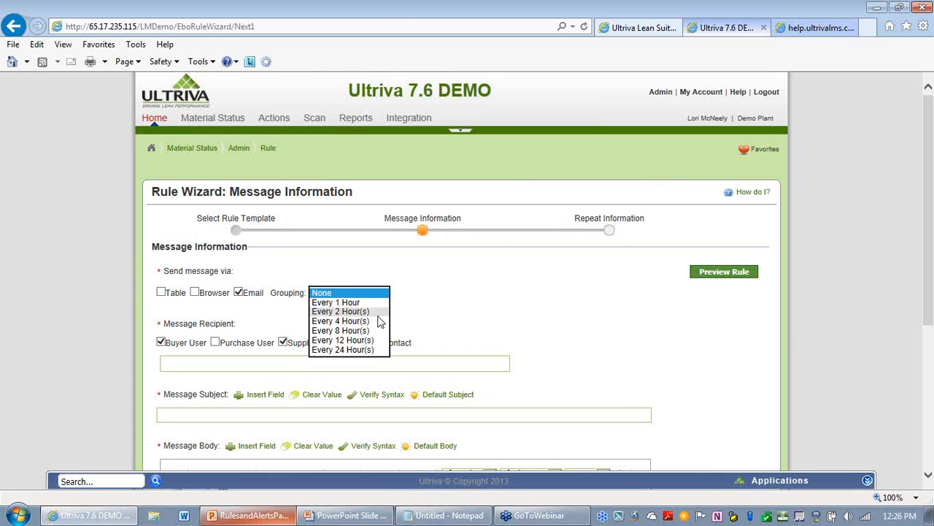
pyautogui.click(357, 349)
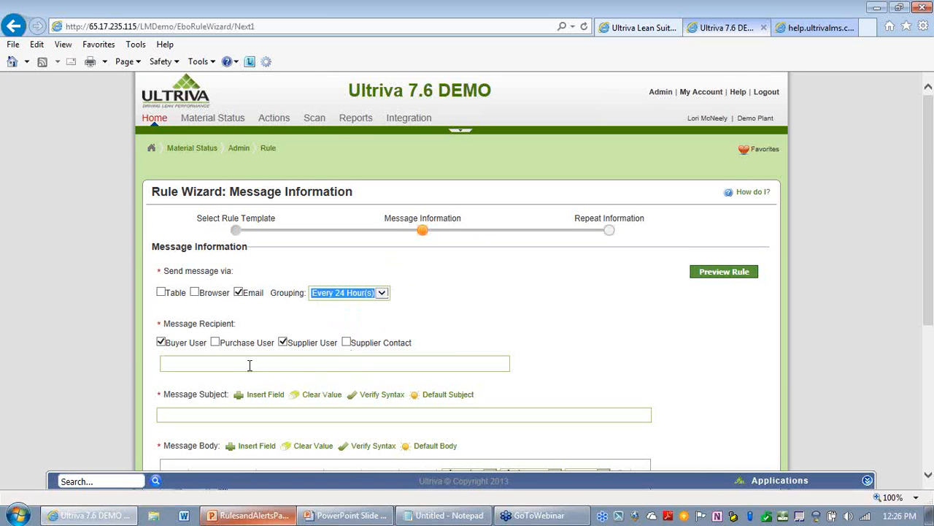
# Step: Include Supplier Contact recipients and add two specific users from the suggestions as recipients
pyautogui.click(347, 343)
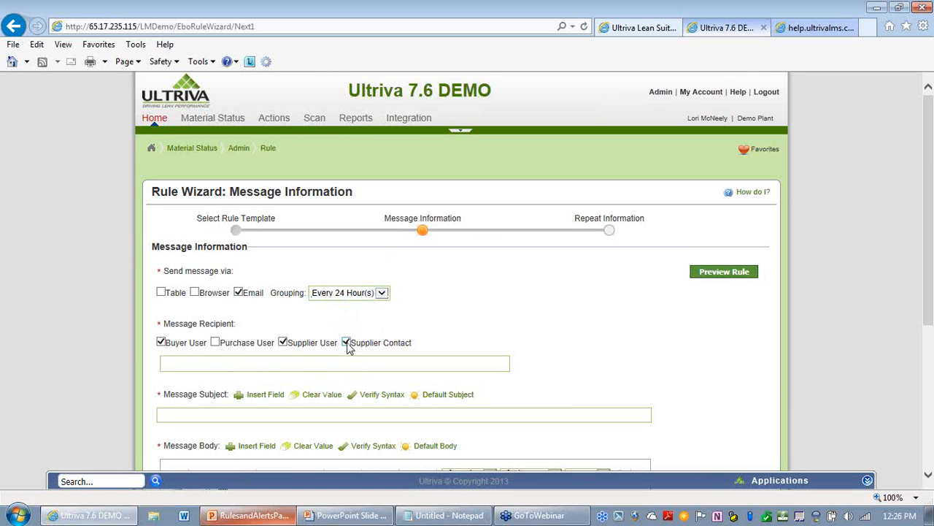
pyautogui.click(211, 362)
pyautogui.write('l')
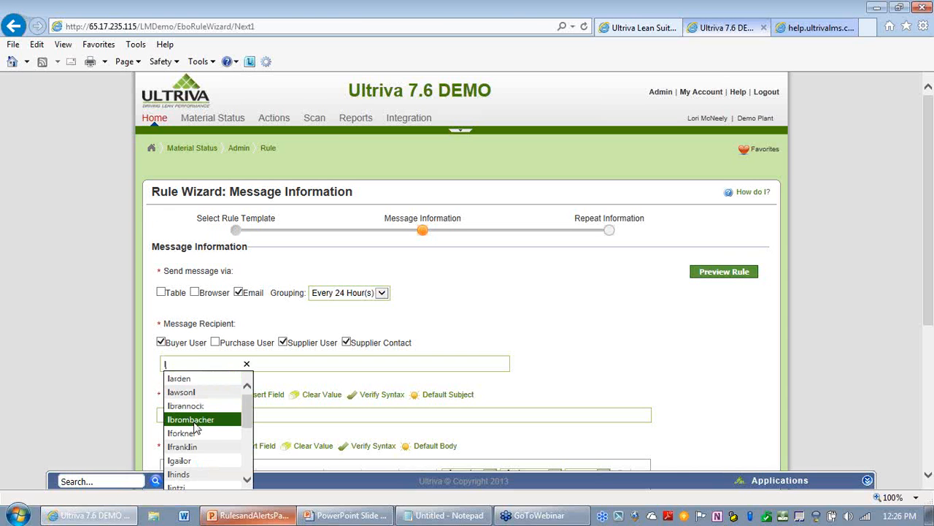
pyautogui.write('m')
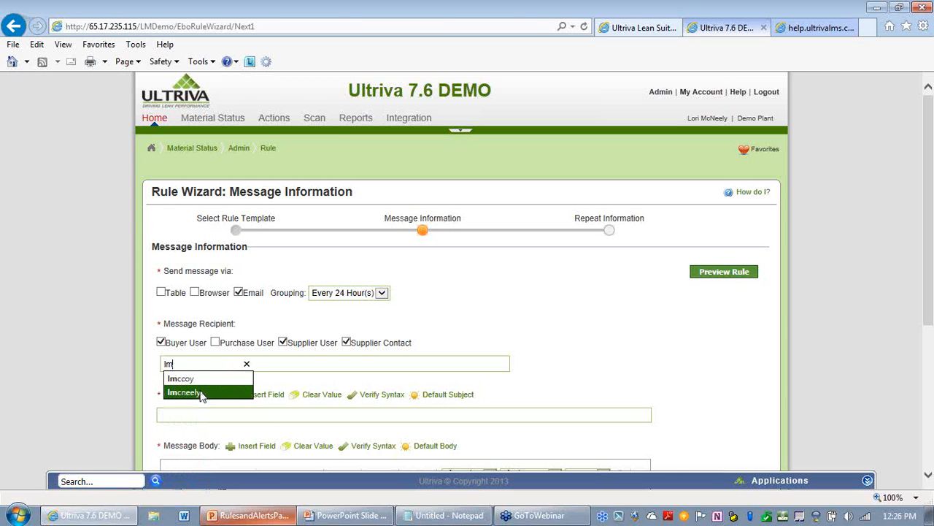
pyautogui.click(184, 393)
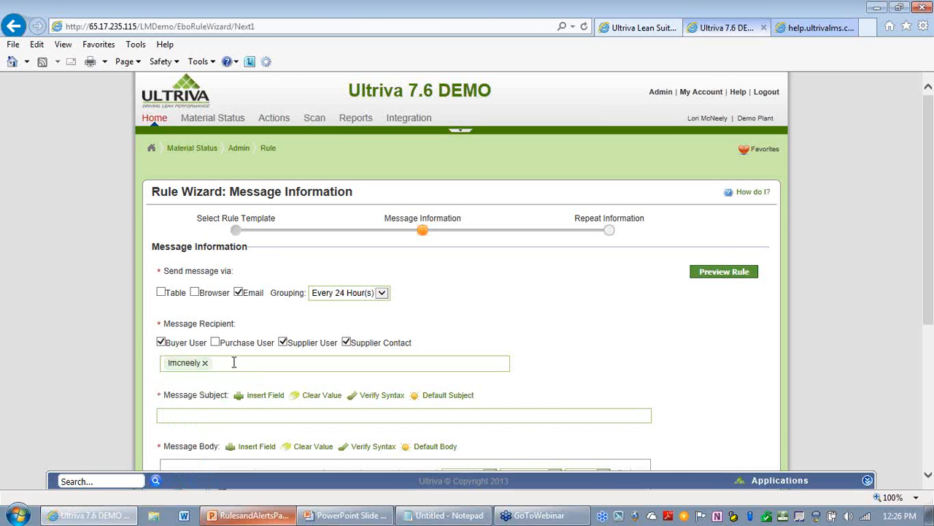
pyautogui.write('l')
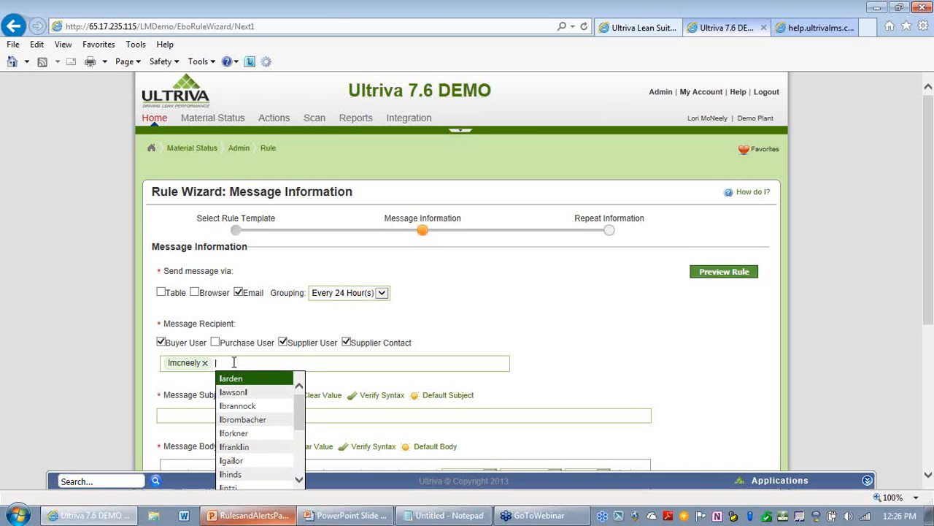
pyautogui.press('BackSpace')
pyautogui.write('b')
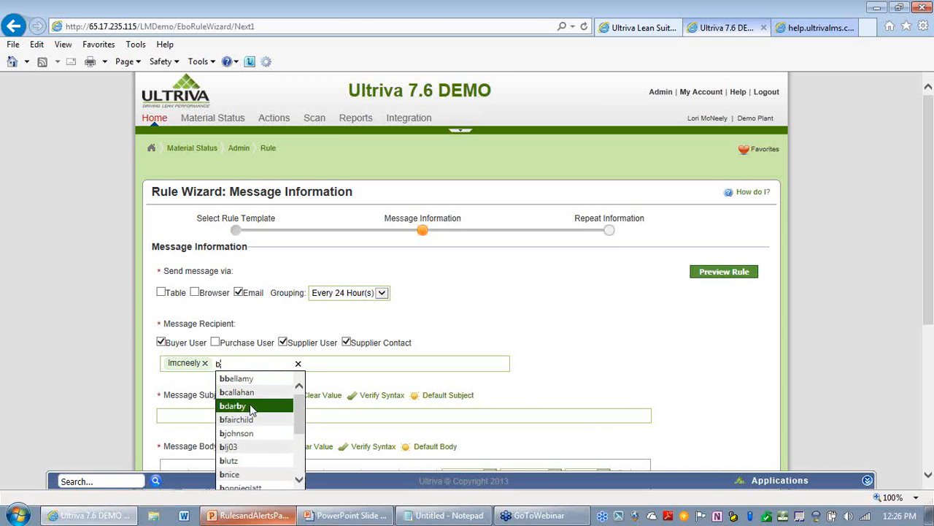
pyautogui.scroll(-2, 252, 446)
pyautogui.scroll(-4, 254, 451)
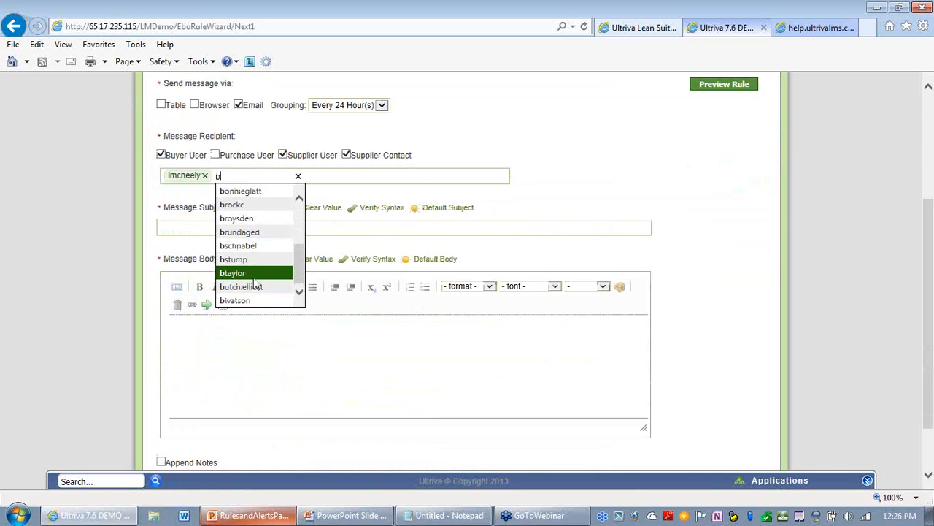
pyautogui.click(255, 276)
# Step: Set the message subject to Digest rule for late shipments - LJM Plant from the suggestions
pyautogui.scroll(1, 559, 235)
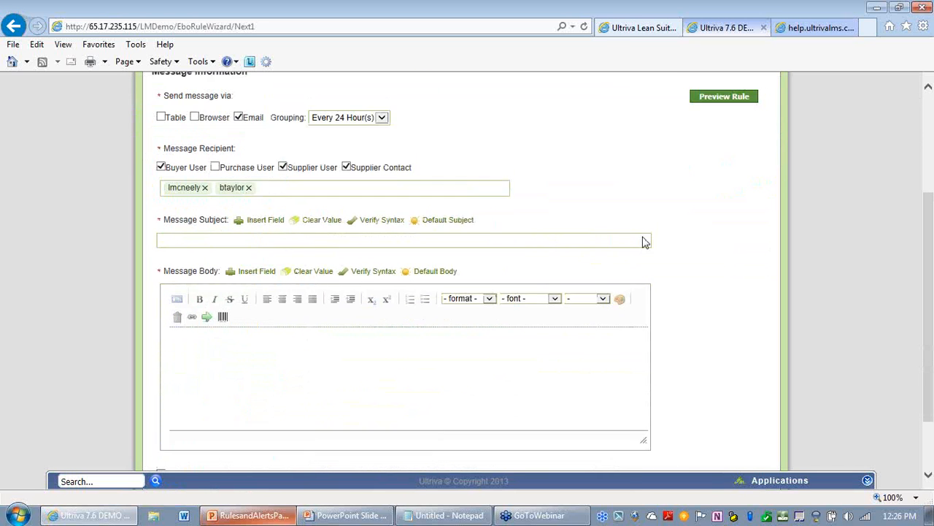
pyautogui.click(242, 288)
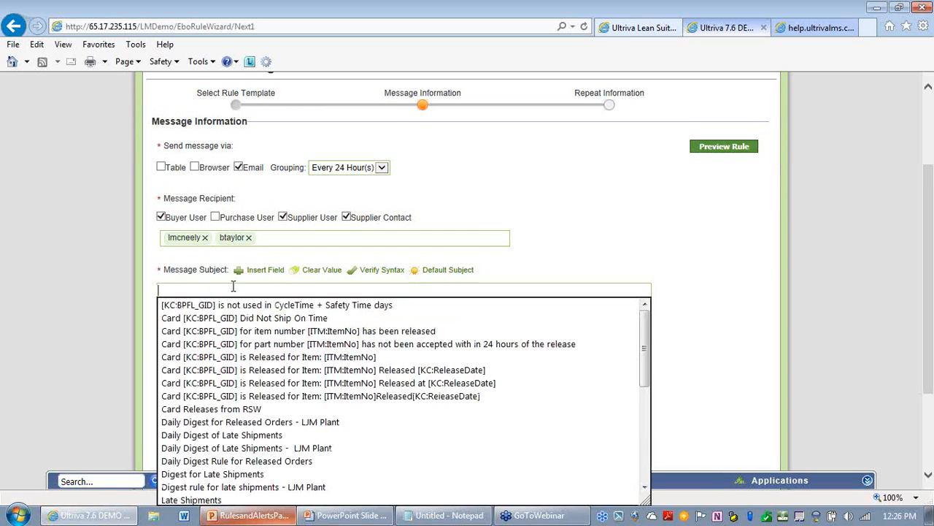
pyautogui.write('dig')
pyautogui.press('Down')
pyautogui.press('Down')
pyautogui.press('Return')
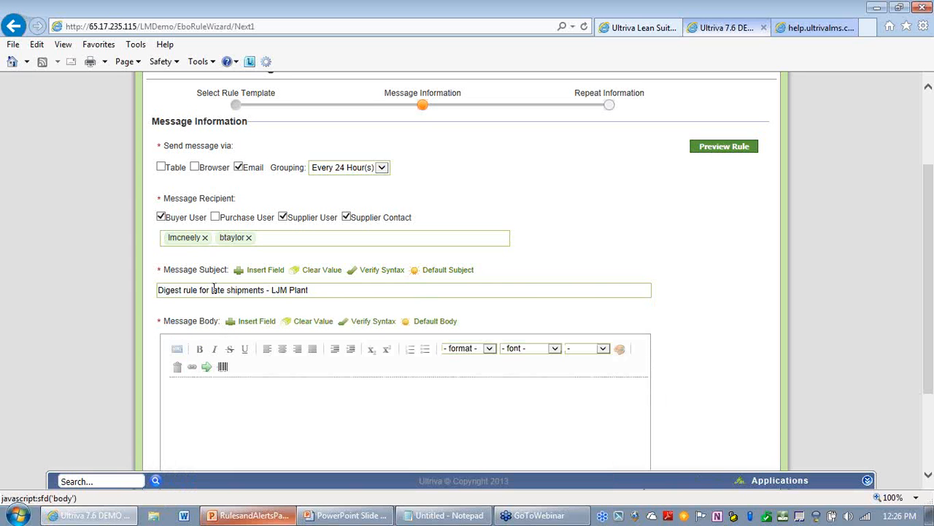
# Step: Start the message body with the line Supplier Missed Shipments:
pyautogui.click(282, 392)
pyautogui.scroll(-2, 688, 361)
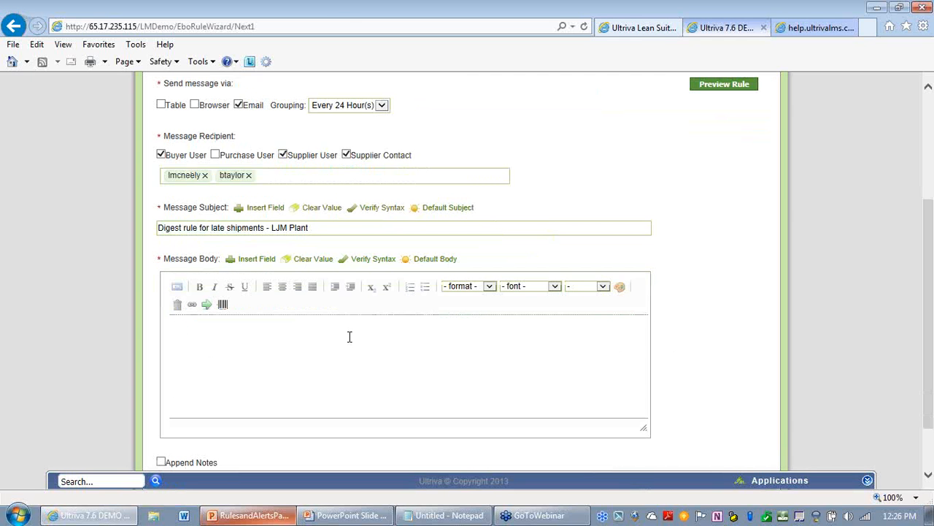
pyautogui.press('Return')
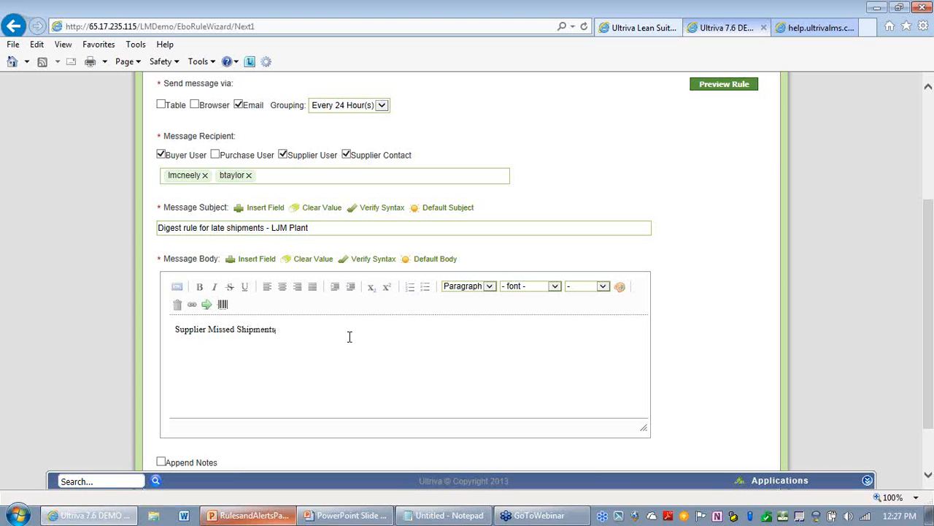
# Step: Insert a line reading TESTING above Supplier Missed Shipments: in the message body
pyautogui.click(173, 329)
pyautogui.press('Return')
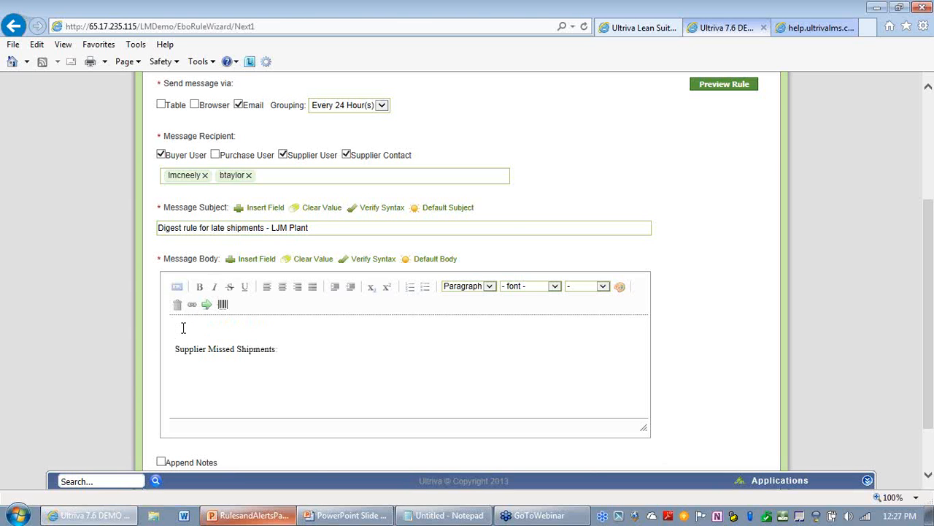
pyautogui.write('TESTING')
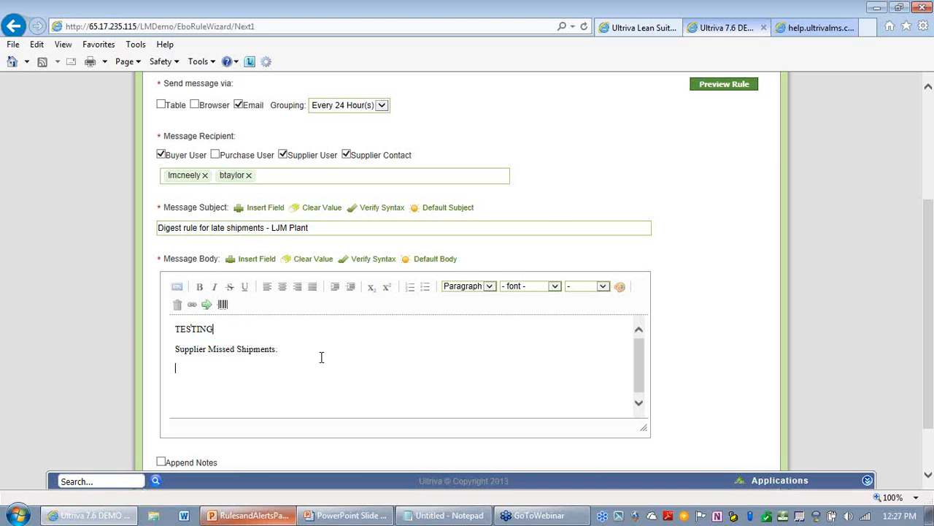
# Step: Set the TESTING line in the message body to font size 5 (16pt)
pyautogui.moveTo(219, 329); pyautogui.dragTo(154, 328)
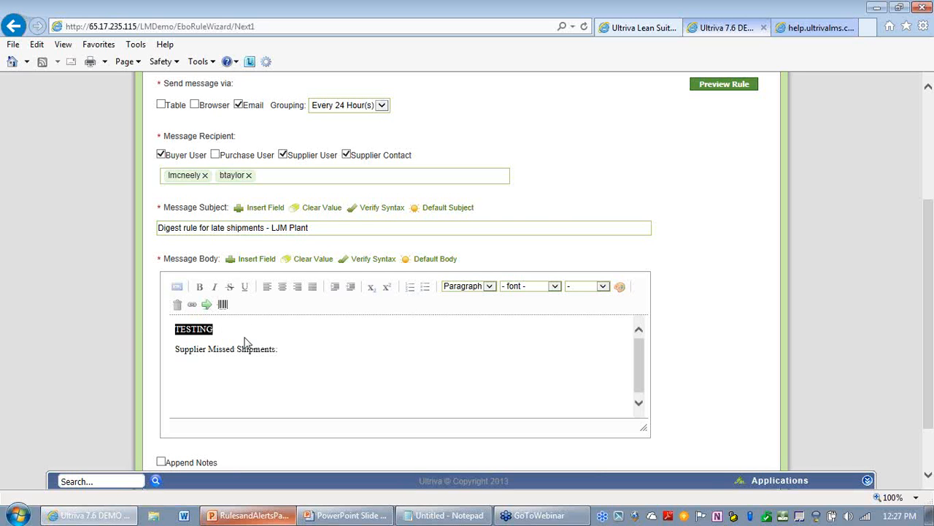
pyautogui.click(601, 287)
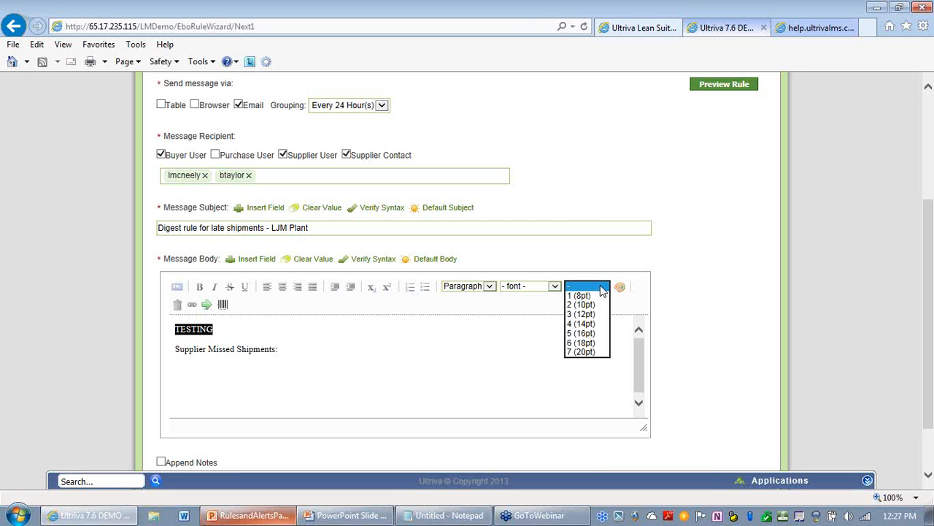
pyautogui.click(589, 333)
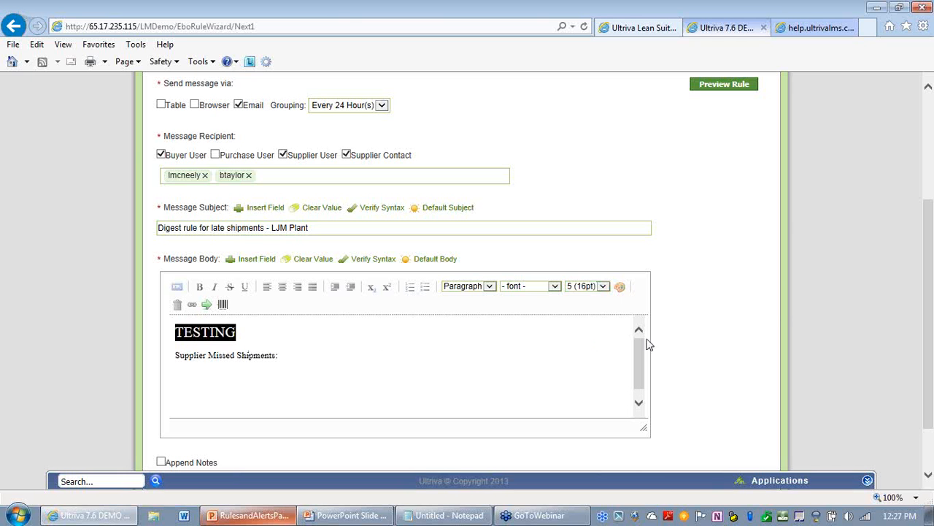
# Step: Color the TESTING text red and make it bold
pyautogui.click(620, 287)
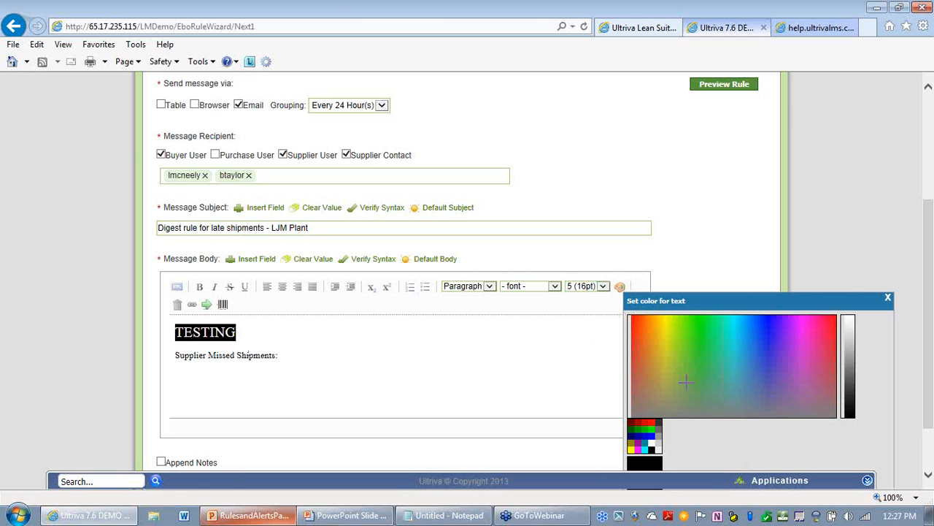
pyautogui.click(643, 421)
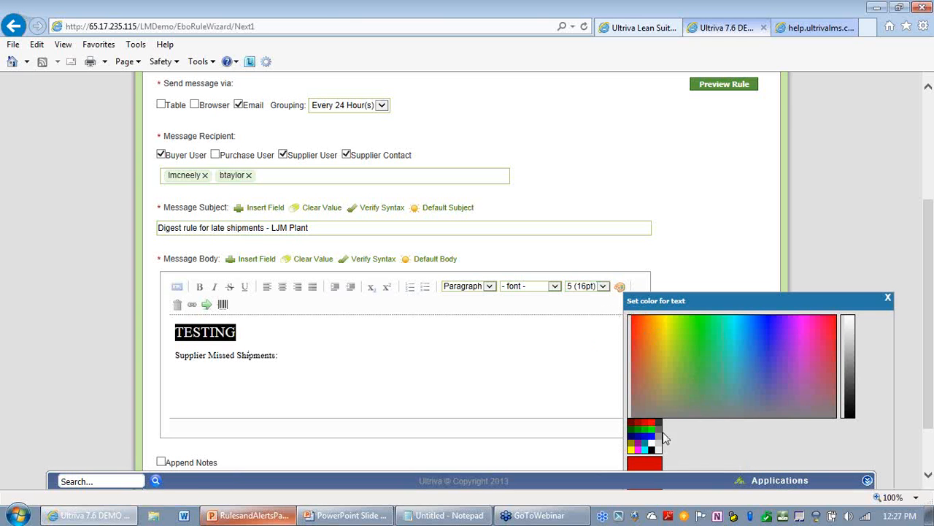
pyautogui.scroll(-1, 793, 434)
pyautogui.click(654, 452)
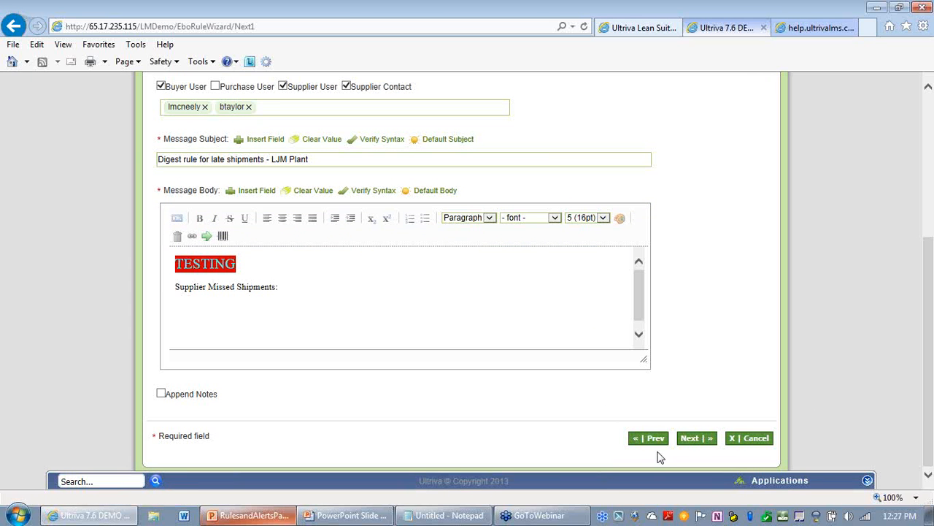
pyautogui.click(199, 219)
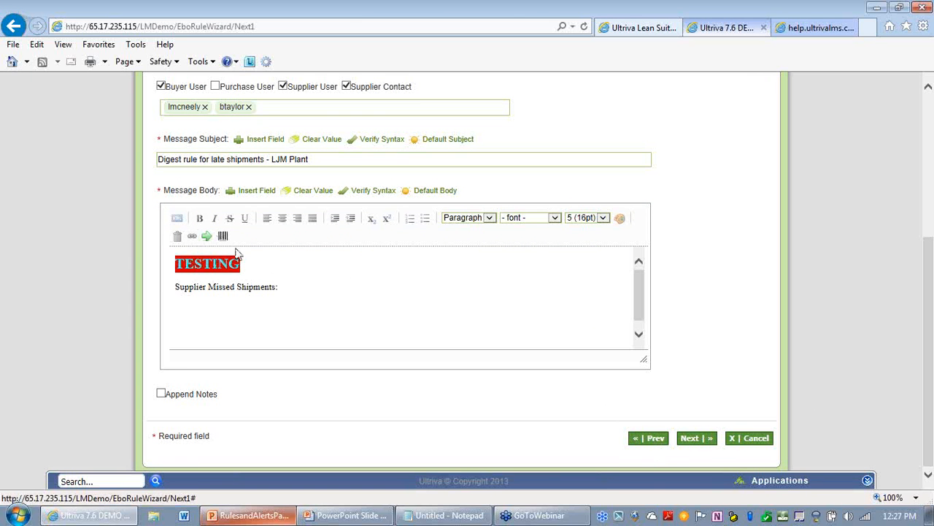
pyautogui.click(292, 284)
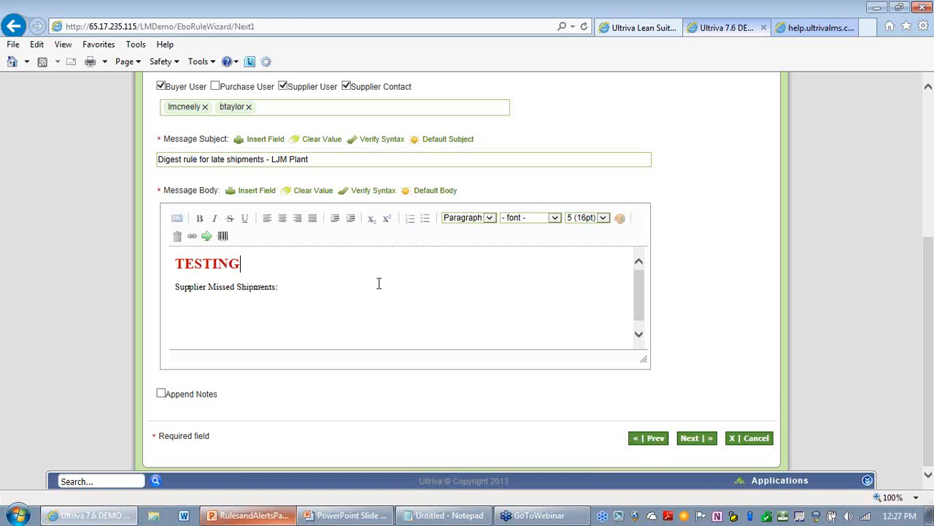
# Step: Set the Supplier Missed Shipments: line to font size 5 (16pt)
pyautogui.click(306, 287)
pyautogui.moveTo(298, 292); pyautogui.dragTo(179, 296)
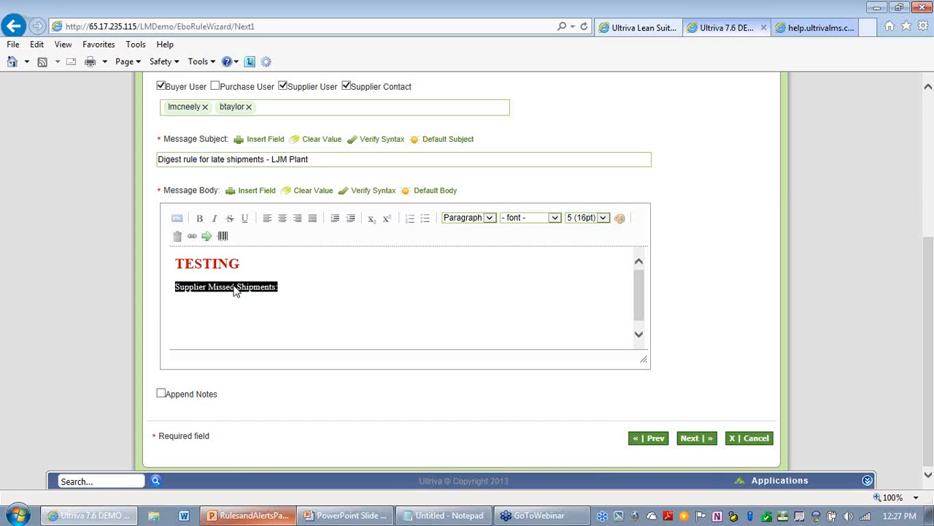
pyautogui.click(310, 303)
pyautogui.moveTo(295, 287); pyautogui.dragTo(171, 296)
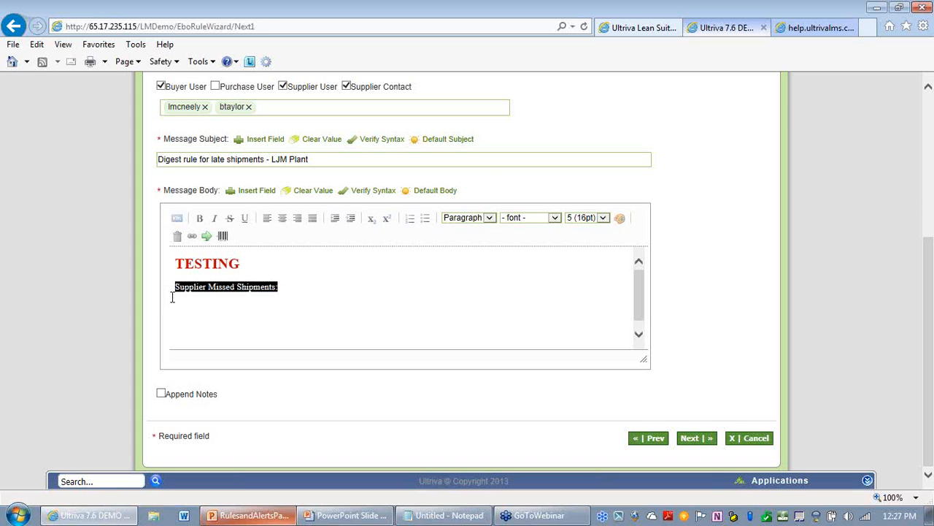
pyautogui.click(603, 219)
pyautogui.click(595, 218)
pyautogui.click(332, 290)
pyautogui.moveTo(285, 290); pyautogui.dragTo(170, 289)
pyautogui.click(603, 218)
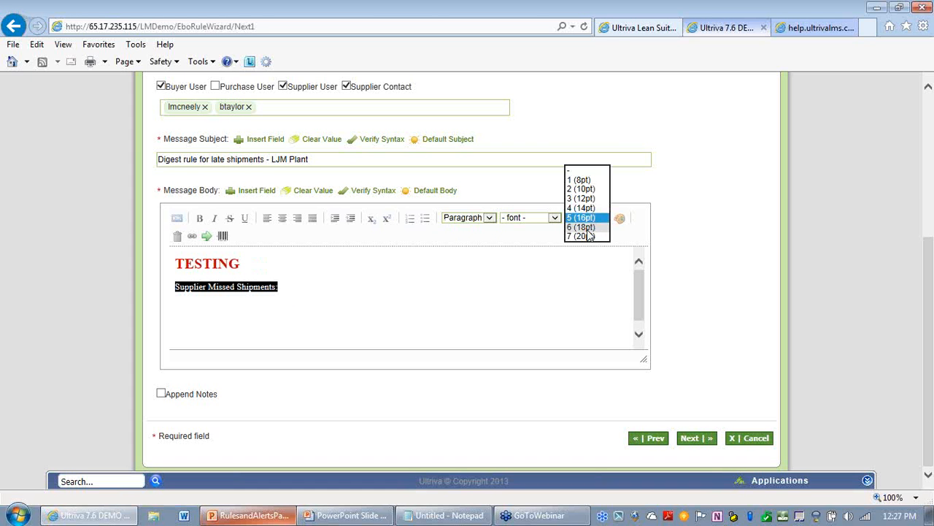
pyautogui.click(589, 228)
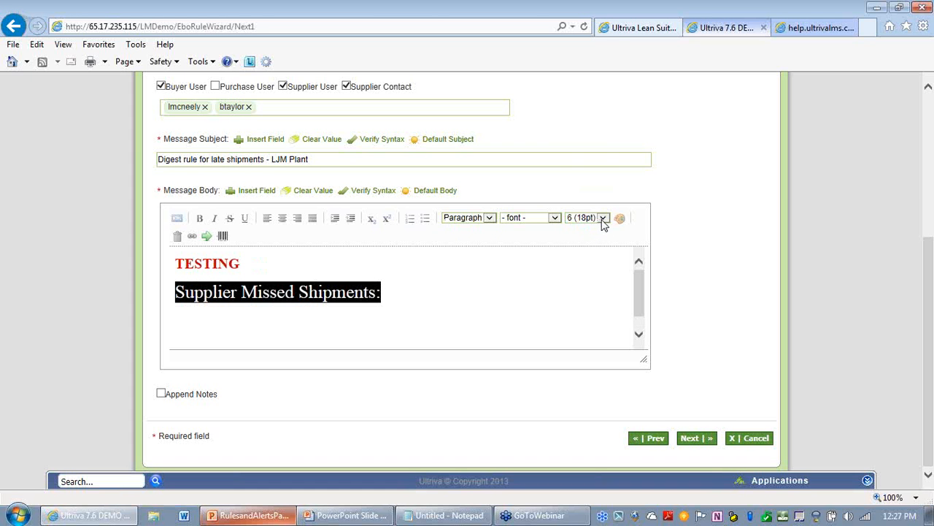
pyautogui.click(603, 220)
pyautogui.click(589, 208)
pyautogui.click(544, 276)
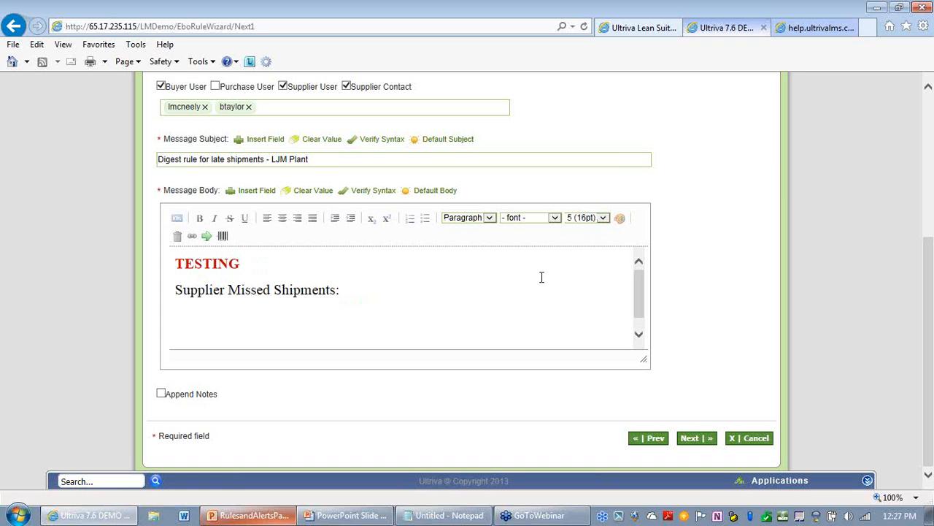
# Step: Below the heading, add table markup lines {| and |} with a |- row separator between them
pyautogui.click(292, 322)
pyautogui.write('{')
pyautogui.press('Return')
pyautogui.press('Return')
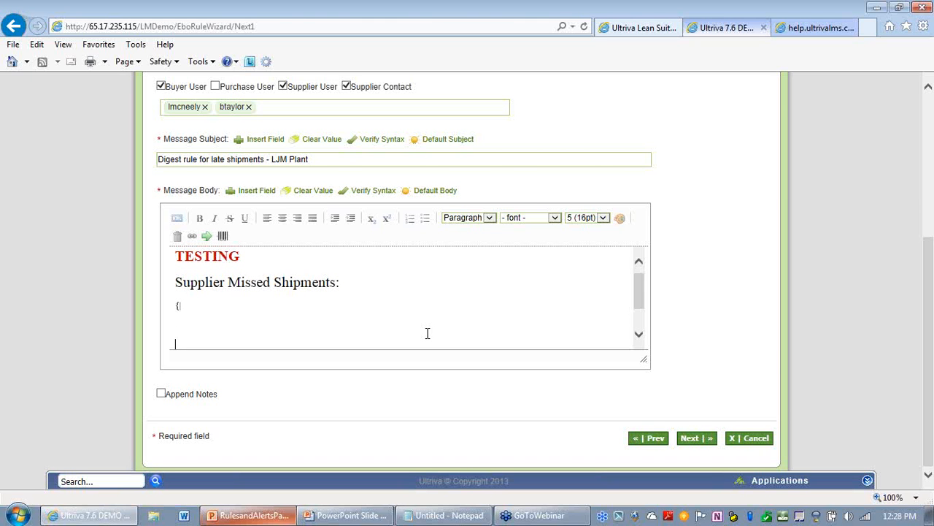
pyautogui.write('}')
pyautogui.click(188, 313)
pyautogui.press('Return')
pyautogui.write('-')
pyautogui.press('Return')
pyautogui.press('Return')
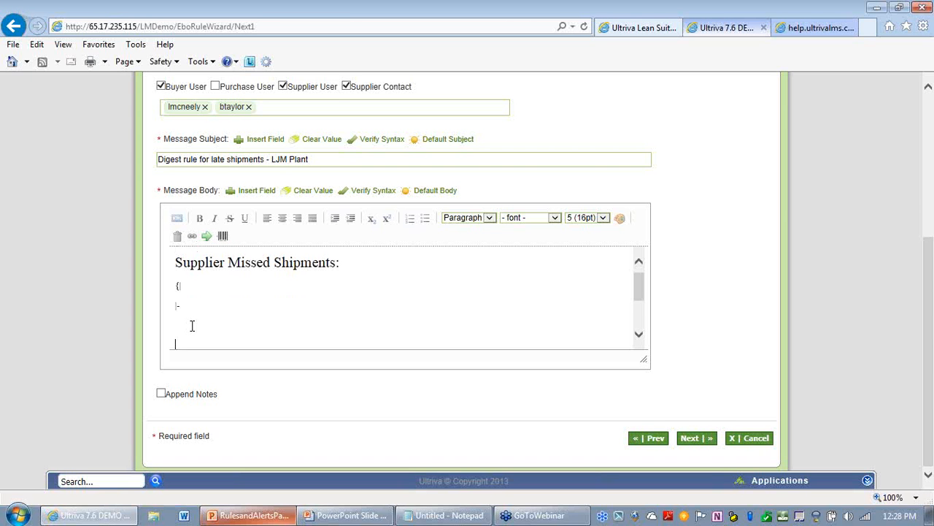
# Step: Type the table header row !Release Date ! Card ID ! PO No ! Missed Shipdate after the |- line
pyautogui.write('_')
pyautogui.press('BackSpace')
pyautogui.write('|')
pyautogui.write('!')
pyautogui.write('Release')
pyautogui.write(' Date')
pyautogui.write(' ! ')
pyautogui.write('Card ID')
pyautogui.write(' ! ')
pyautogui.write('PO N')
pyautogui.write('o')
pyautogui.write(' ! Reqd')
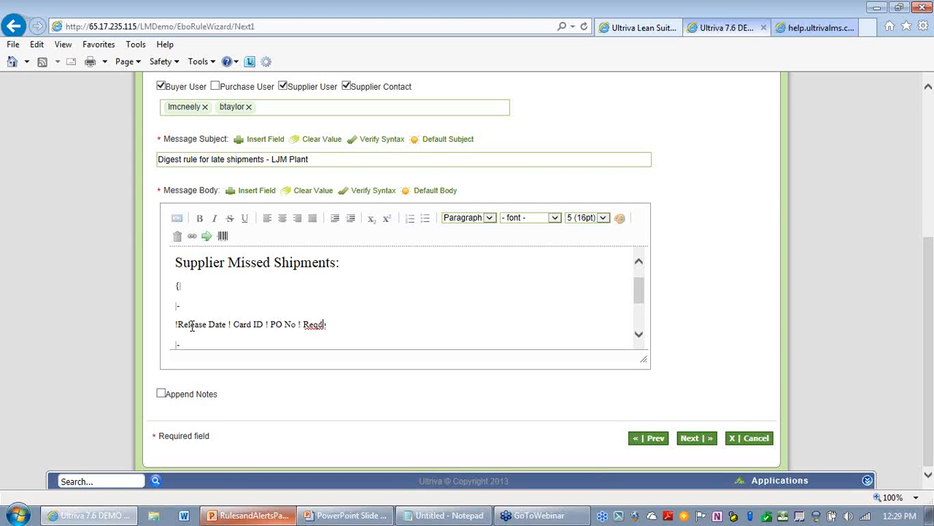
pyautogui.write(' Shipdate')
pyautogui.doubleClick(314, 325)
pyautogui.write('Missed')
pyautogui.press('Down')
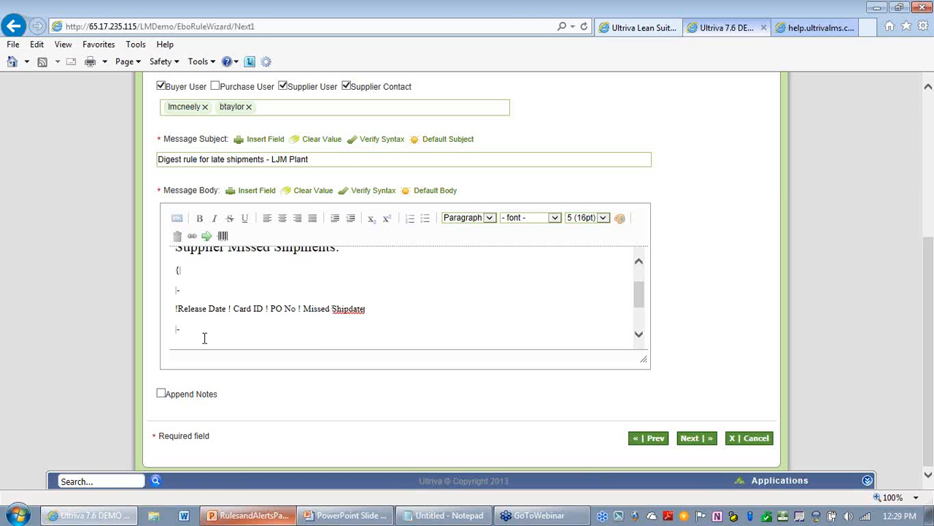
# Step: Start a new data row and insert the Released Date card field as its first cell
pyautogui.press('Return')
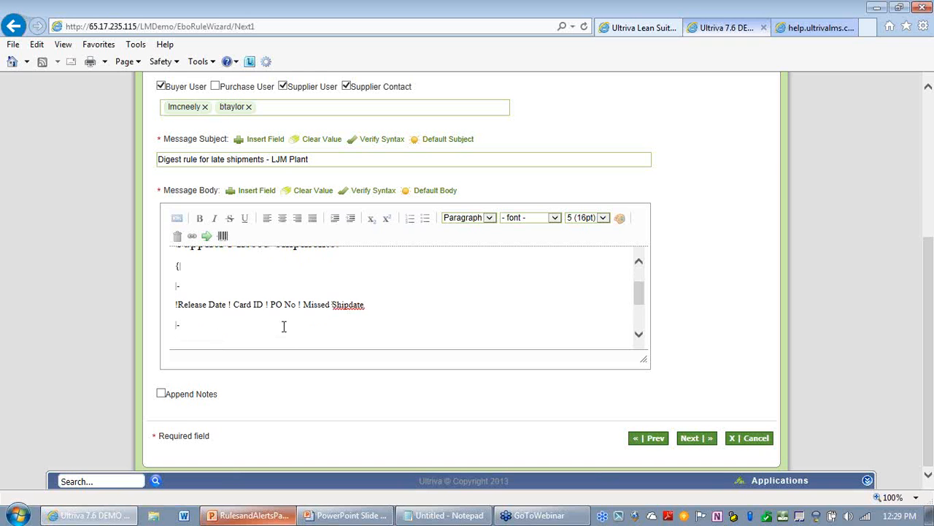
pyautogui.press('Down')
pyautogui.press('Down')
pyautogui.press('Down')
pyautogui.press('Up')
pyautogui.press('Up')
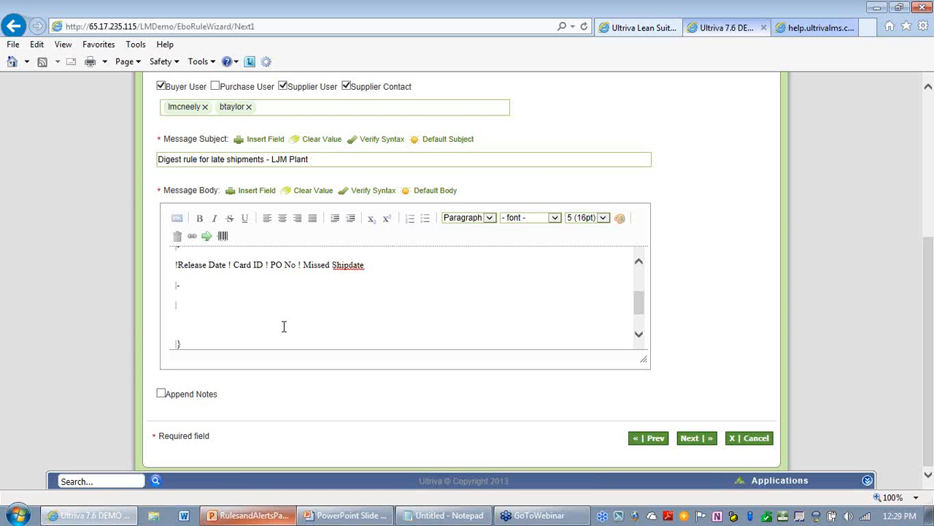
pyautogui.click(257, 193)
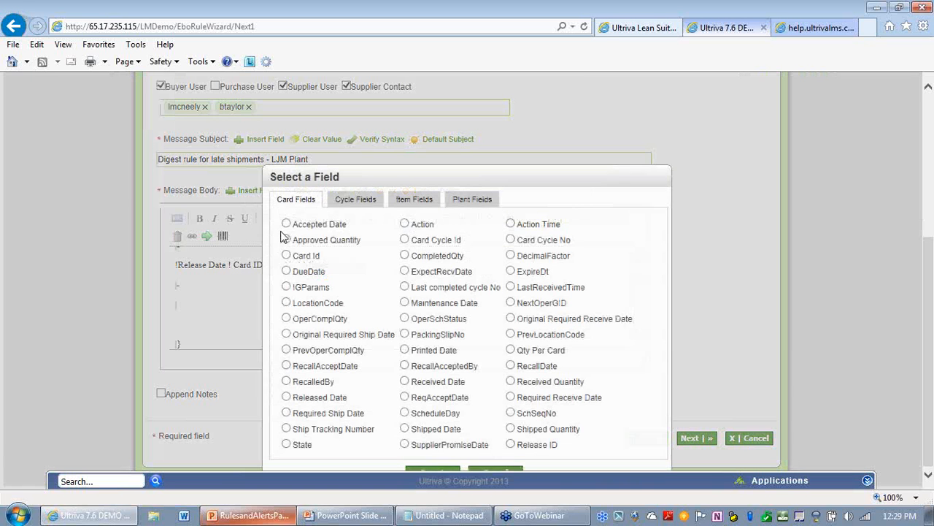
pyautogui.click(286, 397)
pyautogui.click(433, 468)
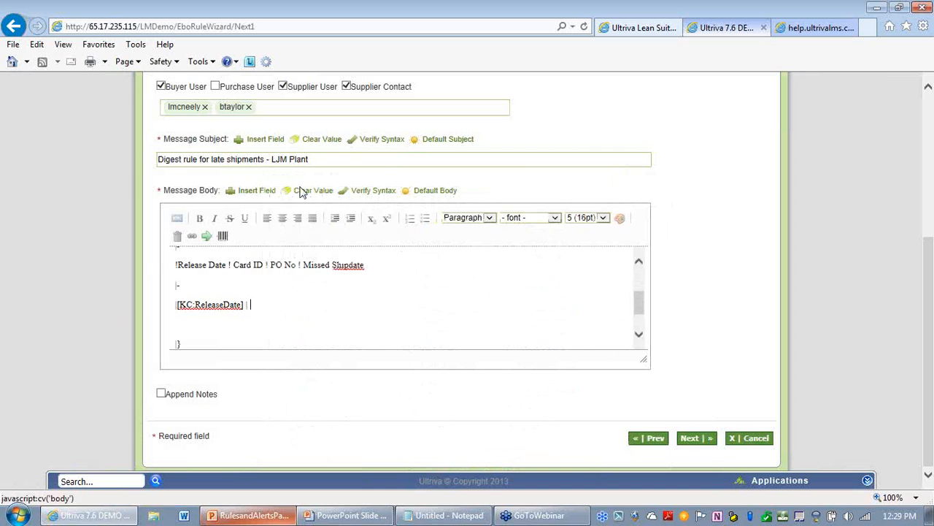
# Step: Insert the Release ID card field as the second cell, followed by a | separator
pyautogui.click(252, 191)
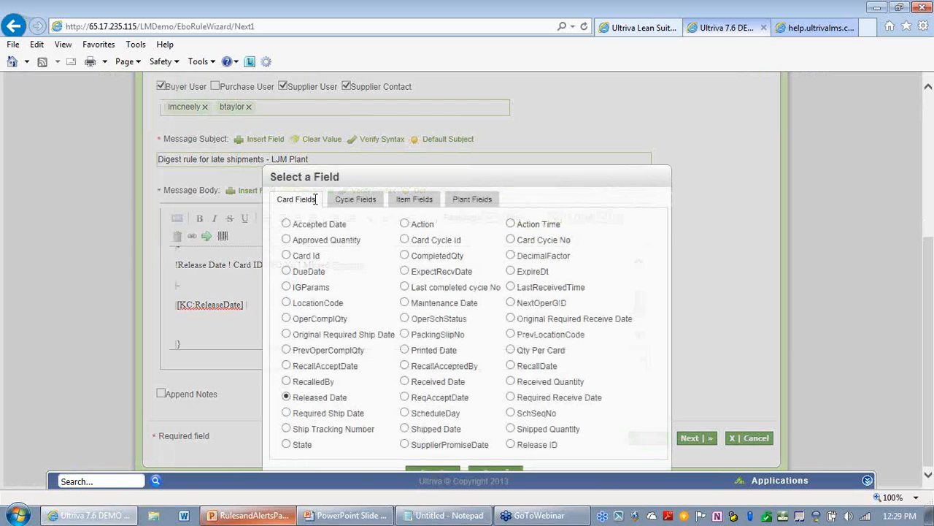
pyautogui.click(510, 445)
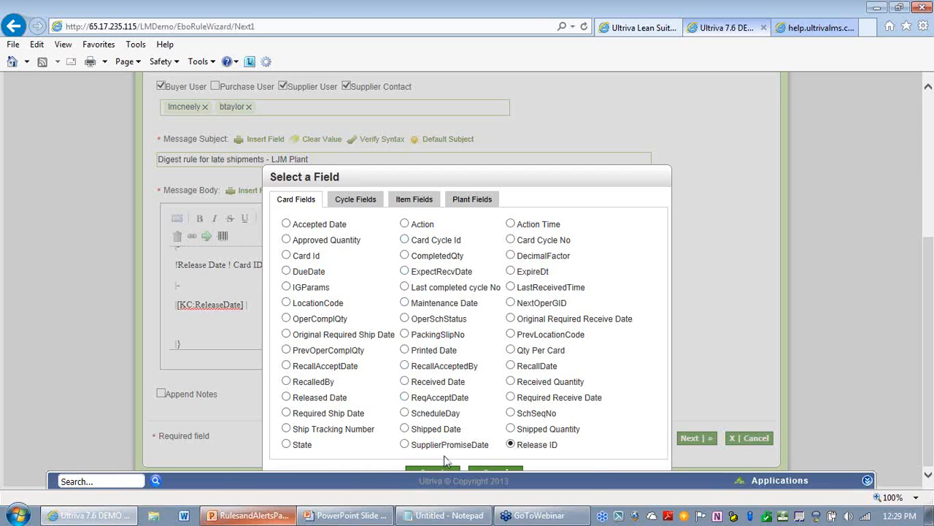
pyautogui.click(436, 468)
pyautogui.write(", 'cycleno")
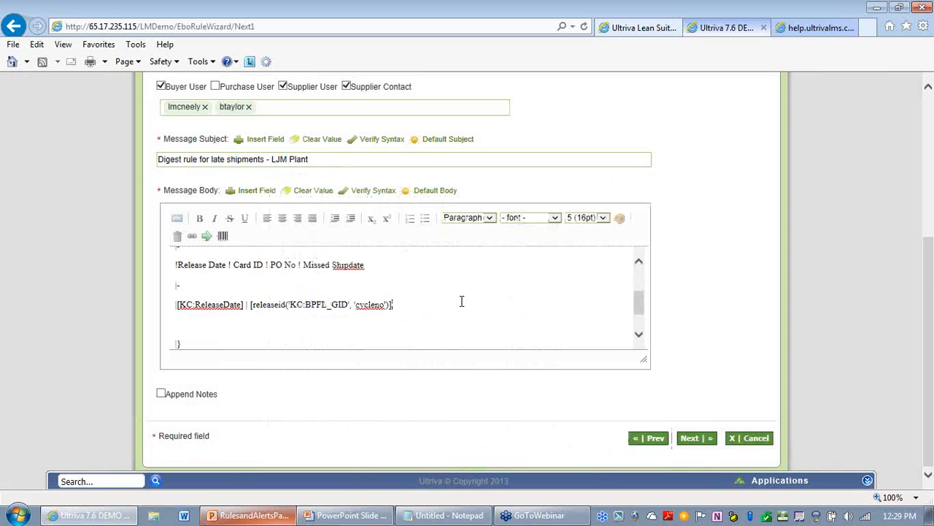
pyautogui.write(',')
# Step: Insert the SupplierPONum cycle field as the third cell of the data row
pyautogui.click(246, 195)
pyautogui.click(353, 200)
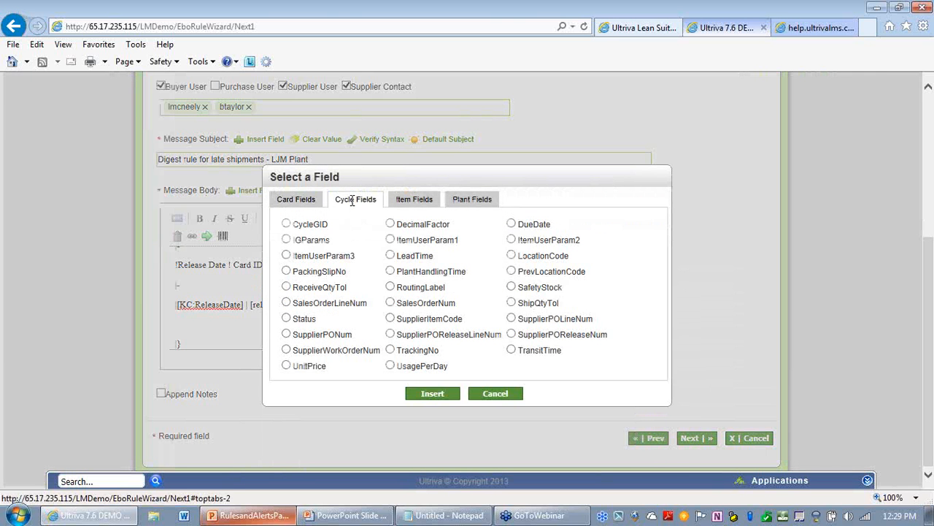
pyautogui.click(286, 335)
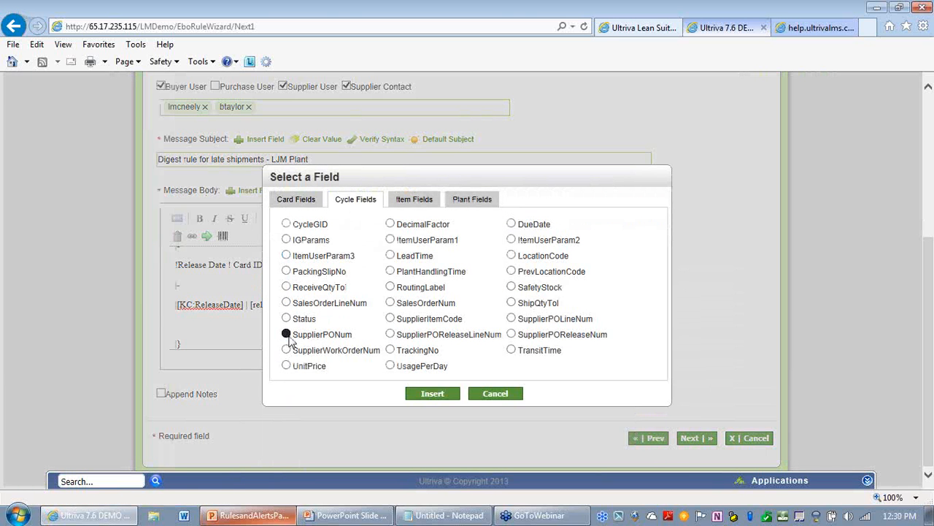
pyautogui.click(418, 393)
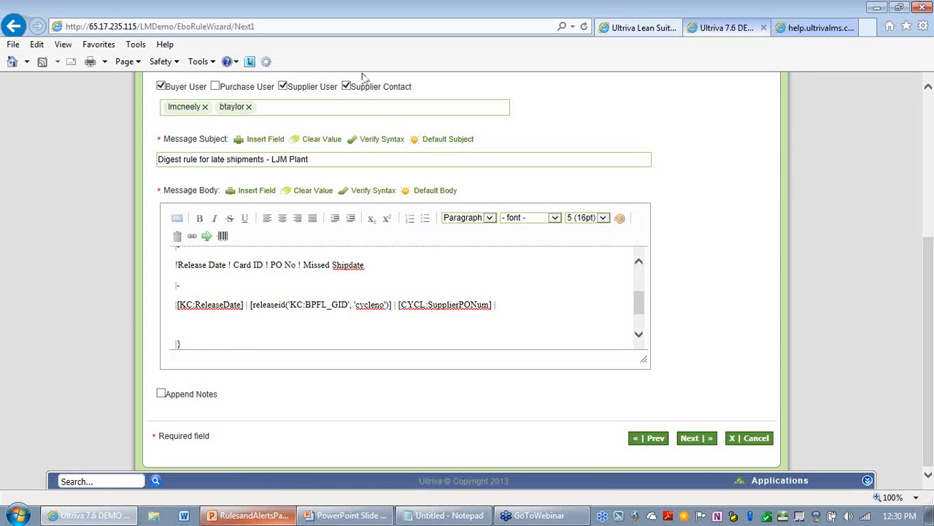
# Step: Try to insert the Required Ship Date card field, then delete the inserted field text before TESTING
pyautogui.click(245, 196)
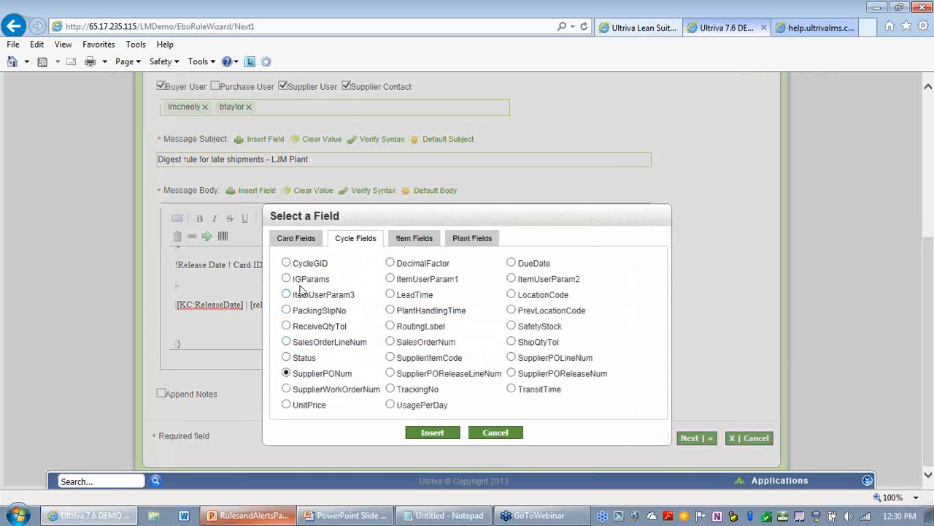
pyautogui.click(305, 239)
pyautogui.click(286, 451)
pyautogui.scroll(-1, 515, 362)
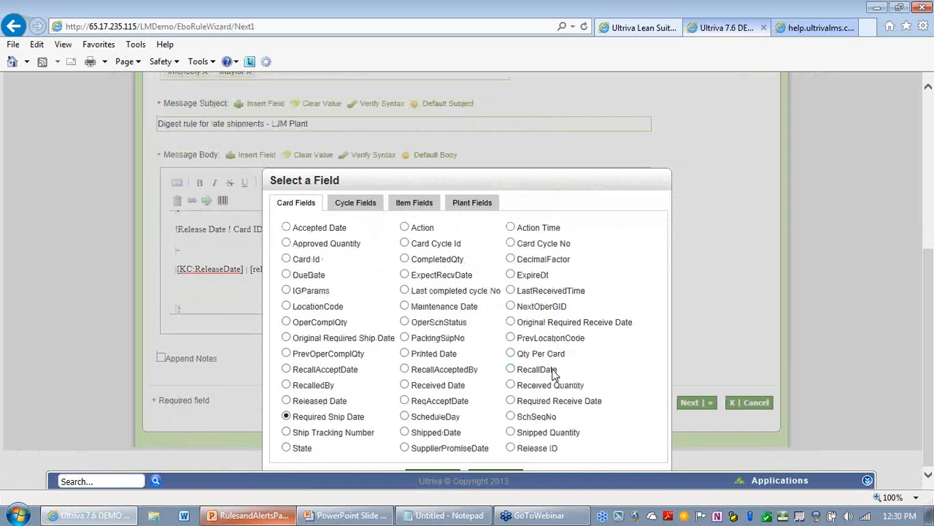
pyautogui.click(440, 469)
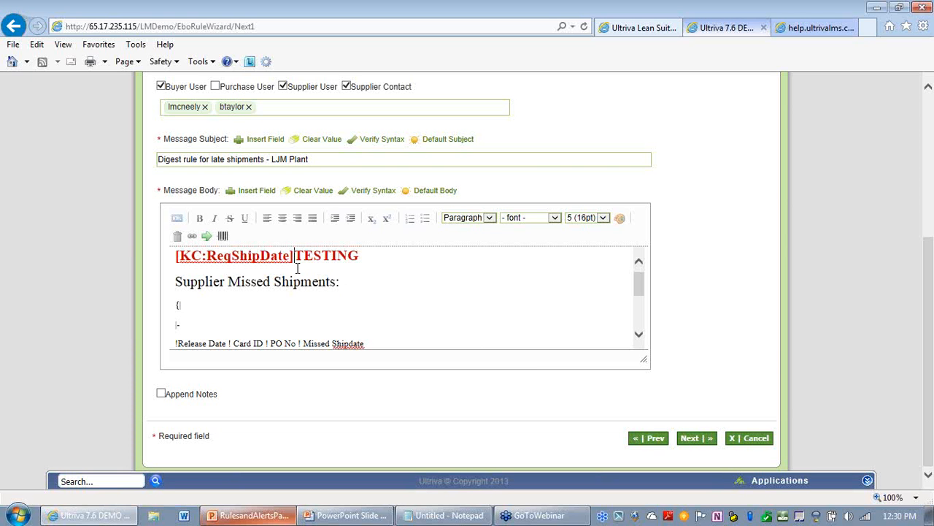
pyautogui.press('BackSpace')
pyautogui.press('BackSpace')
pyautogui.press('BackSpace')
pyautogui.press('BackSpace')
pyautogui.press('BackSpace')
pyautogui.press('BackSpace')
pyautogui.press('BackSpace')
pyautogui.press('BackSpace')
pyautogui.press('BackSpace')
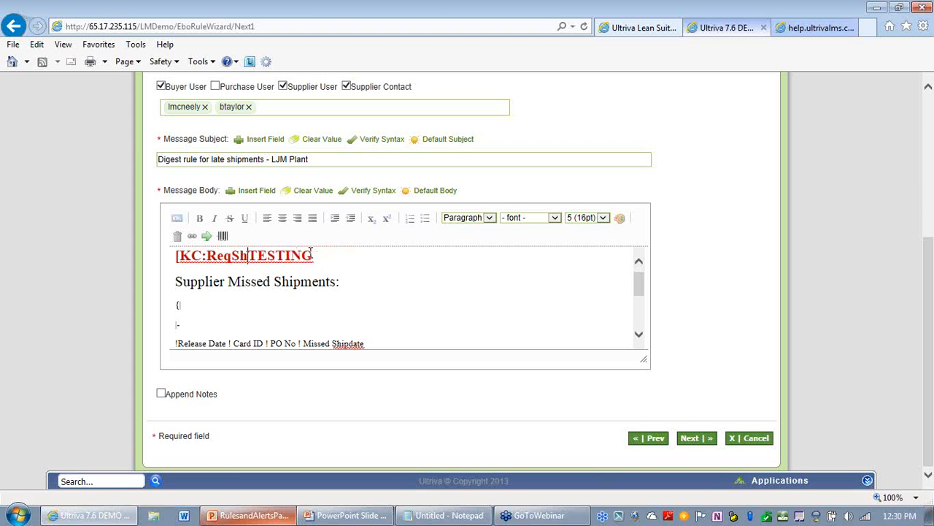
pyautogui.press('BackSpace')
pyautogui.press('BackSpace')
pyautogui.press('BackSpace')
pyautogui.press('BackSpace')
pyautogui.press('BackSpace')
pyautogui.press('BackSpace')
pyautogui.press('BackSpace')
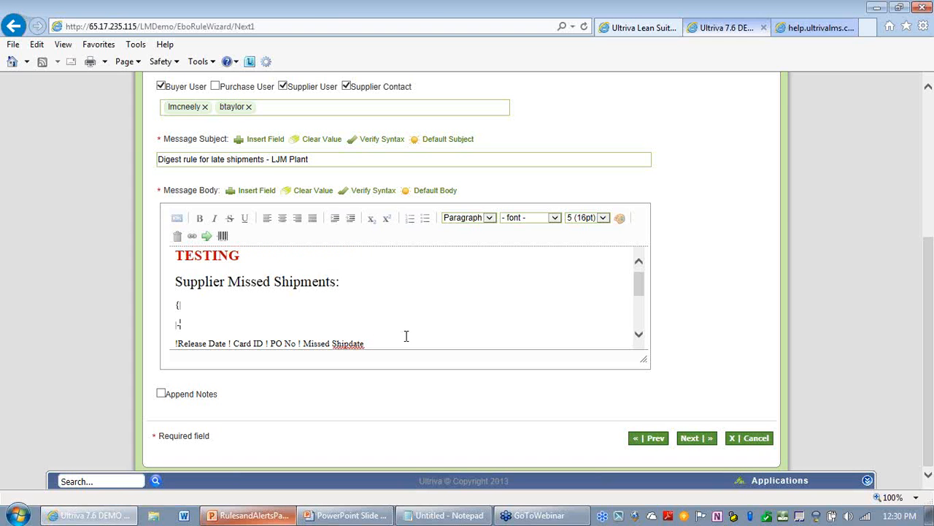
# Step: Insert the Required Ship Date card field as the last cell of the data row
pyautogui.scroll(-3, 407, 335)
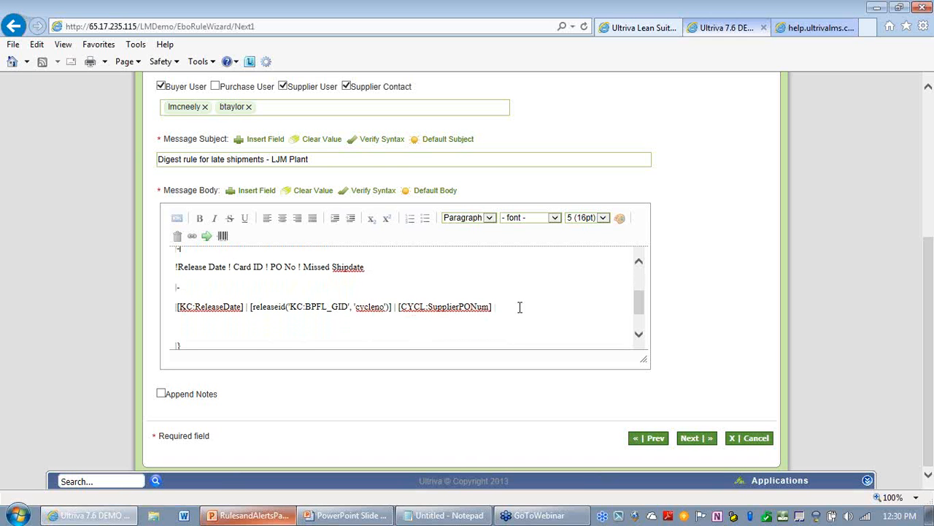
pyautogui.click(257, 190)
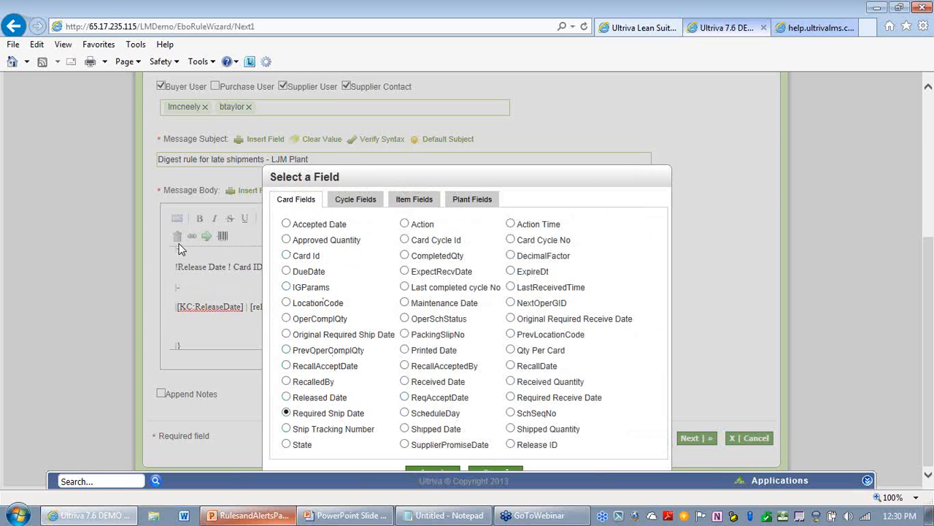
pyautogui.click(431, 473)
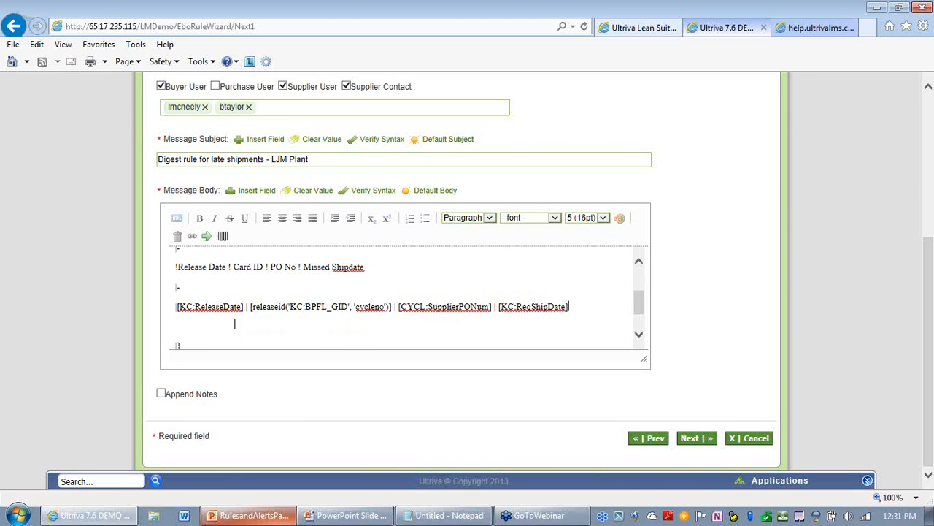
# Step: Preview the rule's email message
pyautogui.scroll(3, 493, 323)
pyautogui.scroll(4, 667, 296)
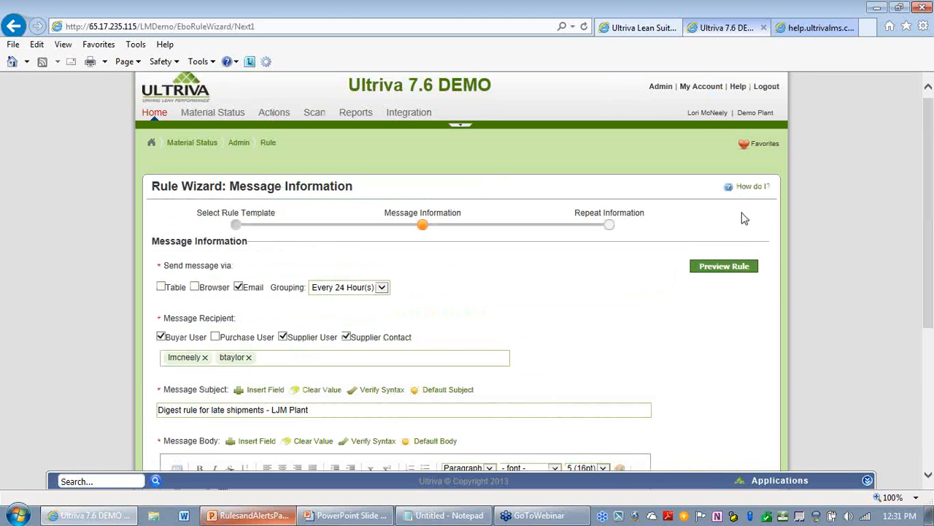
pyautogui.click(738, 269)
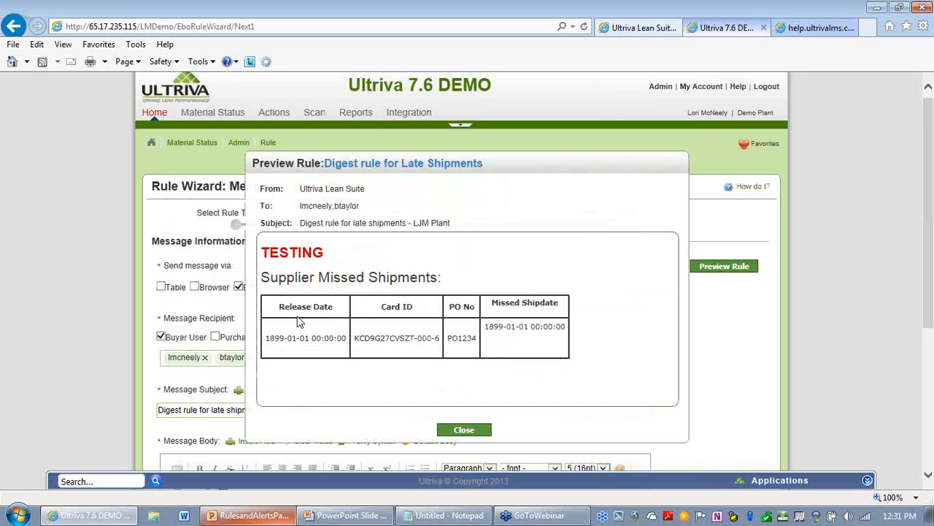
# Step: Close the preview and delete the empty line between the data row and the table's closing brace in the message body
pyautogui.moveTo(452, 284); pyautogui.dragTo(278, 257)
pyautogui.click(409, 273)
pyautogui.click(471, 431)
pyautogui.scroll(-3, 577, 340)
pyautogui.scroll(-1, 577, 339)
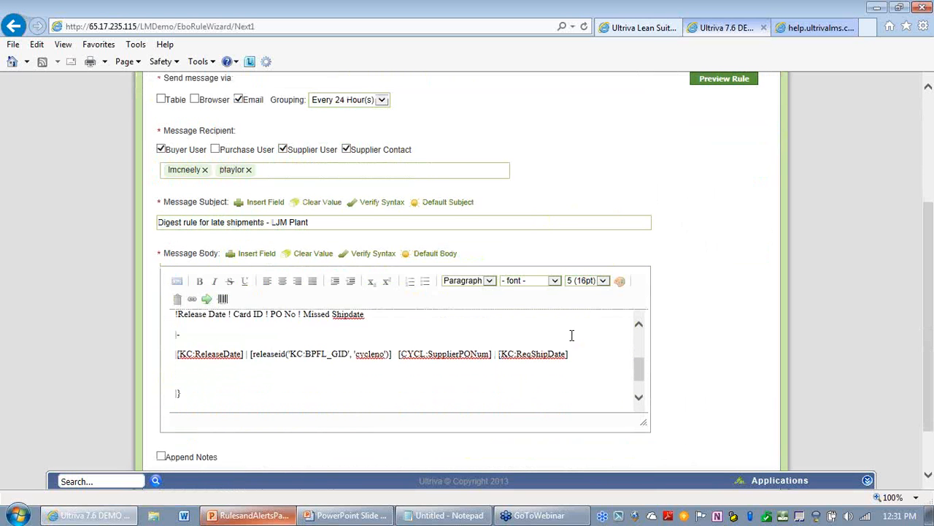
pyautogui.click(181, 380)
pyautogui.press('Delete')
# Step: Select the message body from the Supplier Missed Shipments heading through the table's closing brace and copy it
pyautogui.scroll(1, 343, 332)
pyautogui.scroll(4, 314, 343)
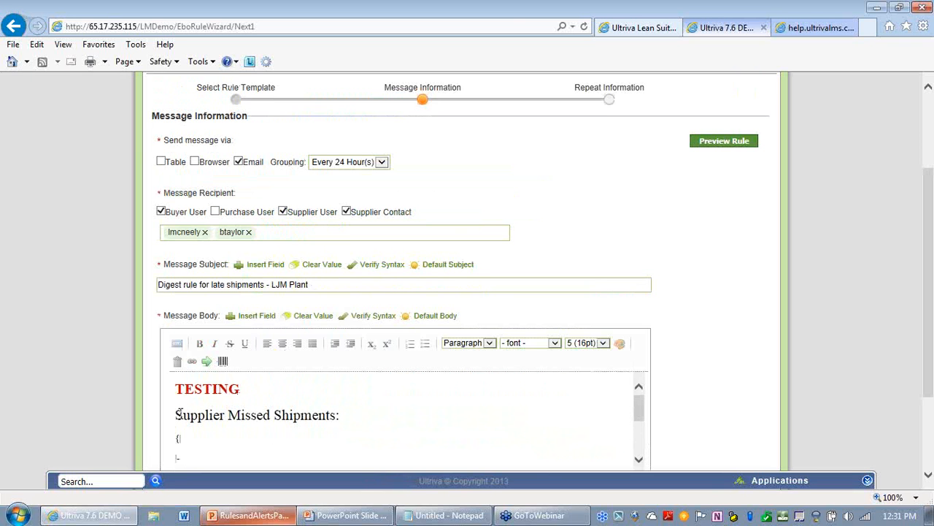
pyautogui.moveTo(176, 393); pyautogui.dragTo(349, 410)
pyautogui.click(347, 410)
pyautogui.click(176, 414)
pyautogui.moveTo(176, 415); pyautogui.dragTo(243, 486)
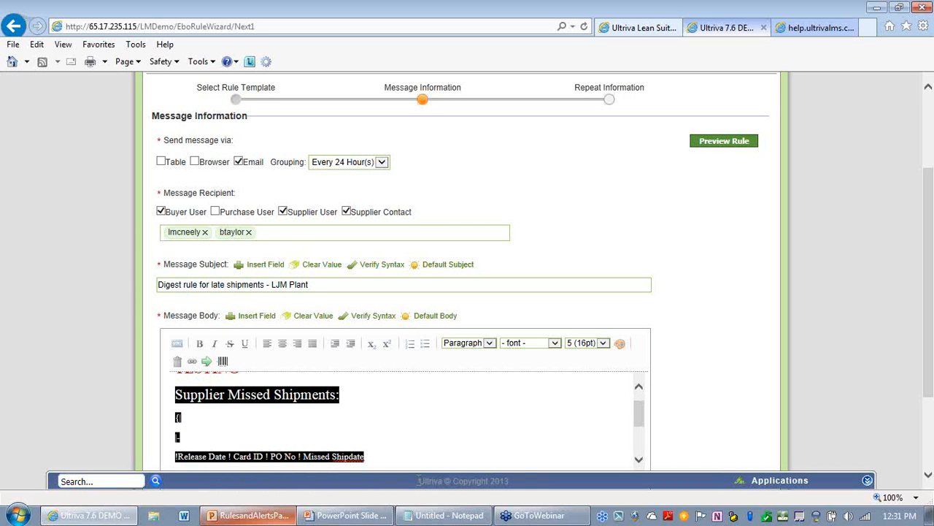
pyautogui.moveTo(522, 476); pyautogui.dragTo(521, 492)
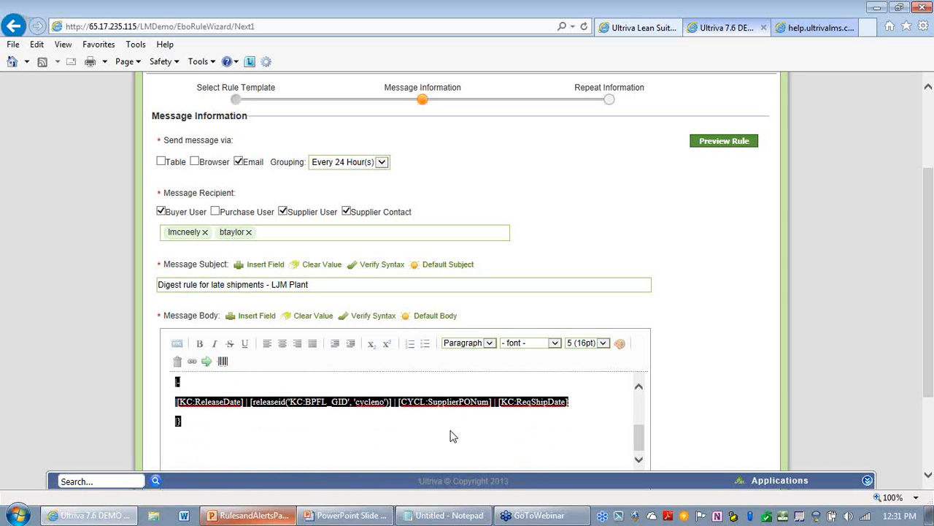
pyautogui.rightClick(242, 406)
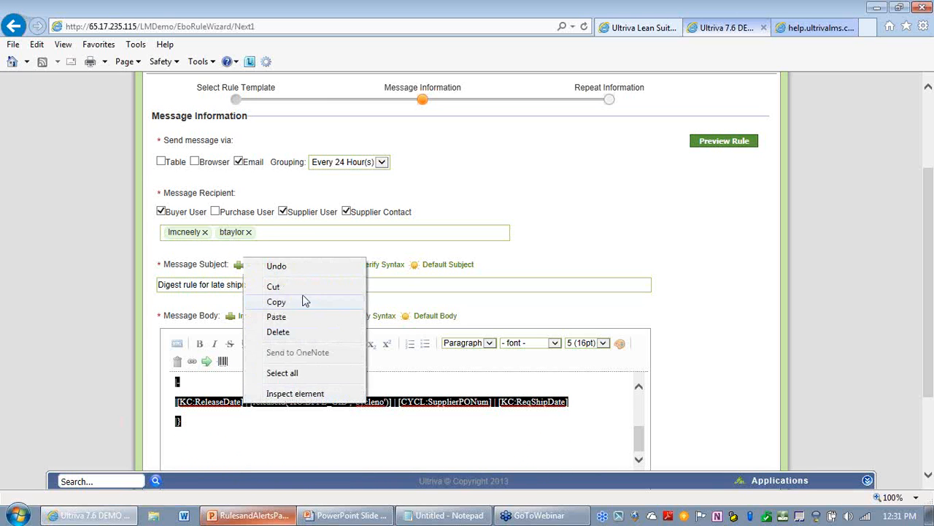
pyautogui.click(277, 302)
# Step: Continue to the Repeat Information page and finish the late shipments rule with the default repeat settings
pyautogui.scroll(4, 365, 382)
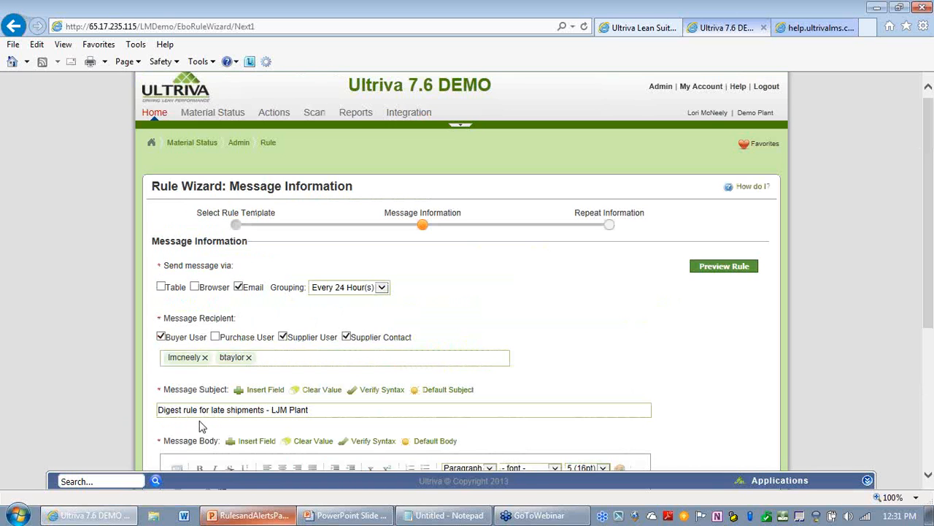
pyautogui.moveTo(929, 187); pyautogui.dragTo(929, 293)
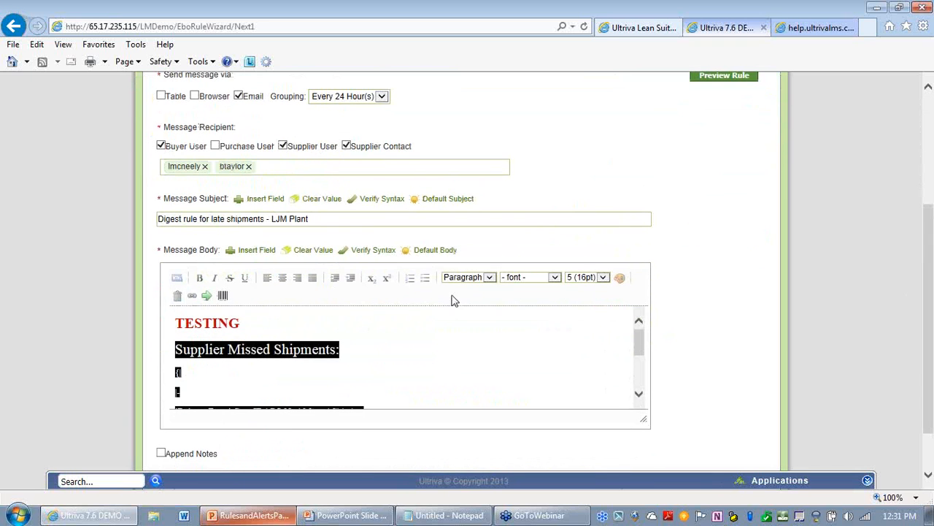
pyautogui.click(419, 342)
pyautogui.scroll(-4, 419, 358)
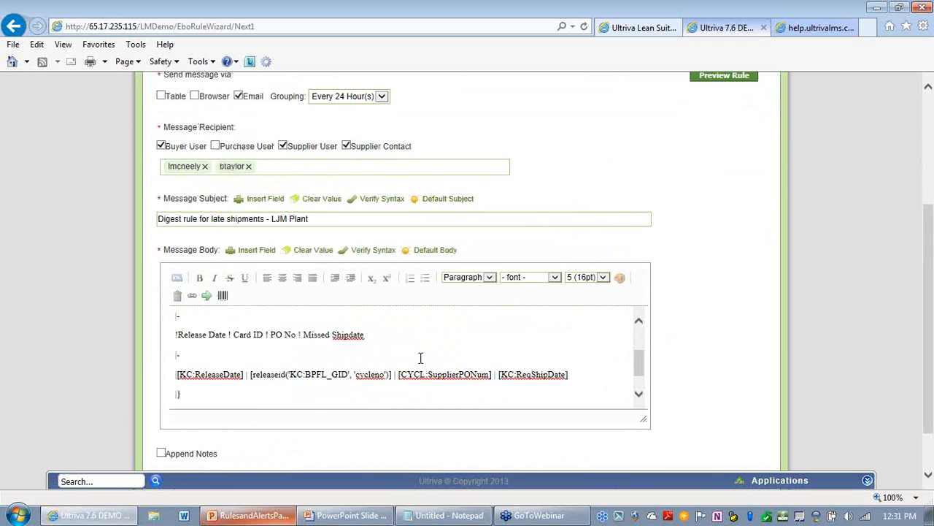
pyautogui.scroll(-2, 409, 360)
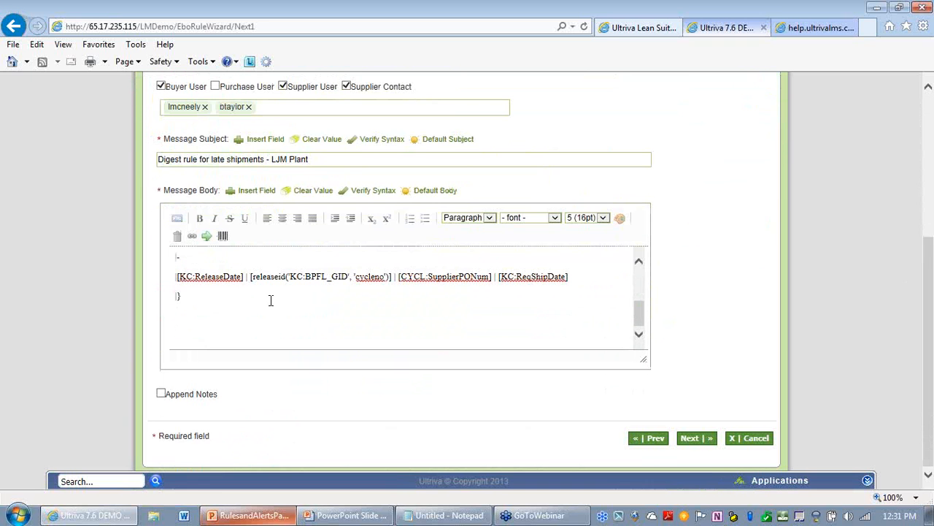
pyautogui.click(697, 440)
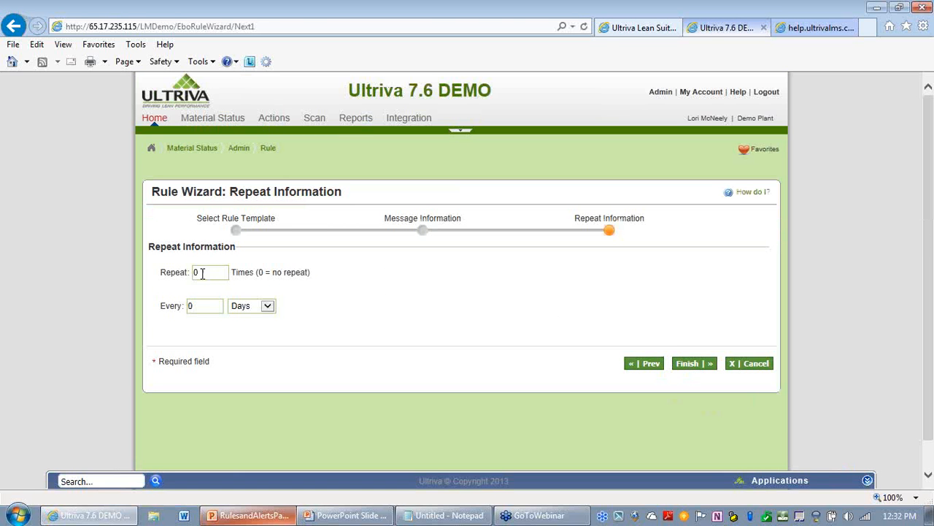
pyautogui.click(694, 363)
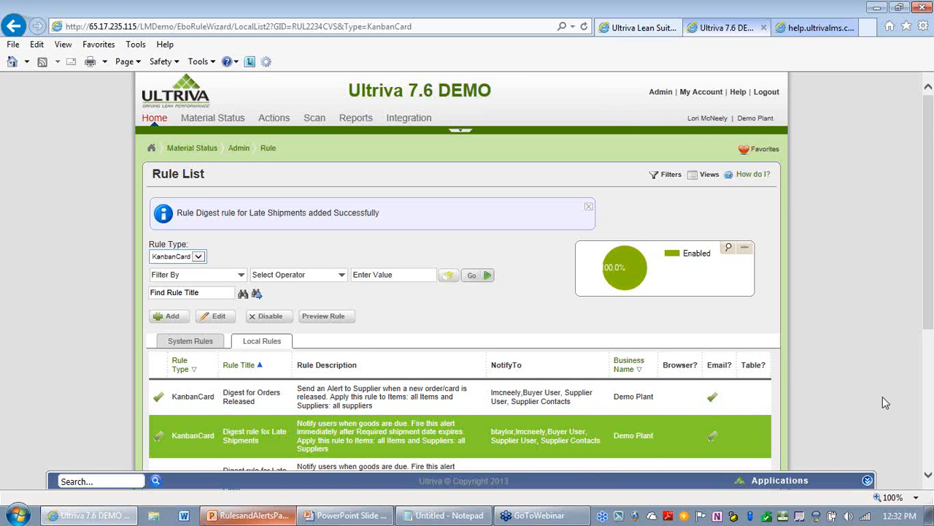
# Step: Review the local rules list containing the new Digest rule for Late Shipments
pyautogui.scroll(-1, 805, 331)
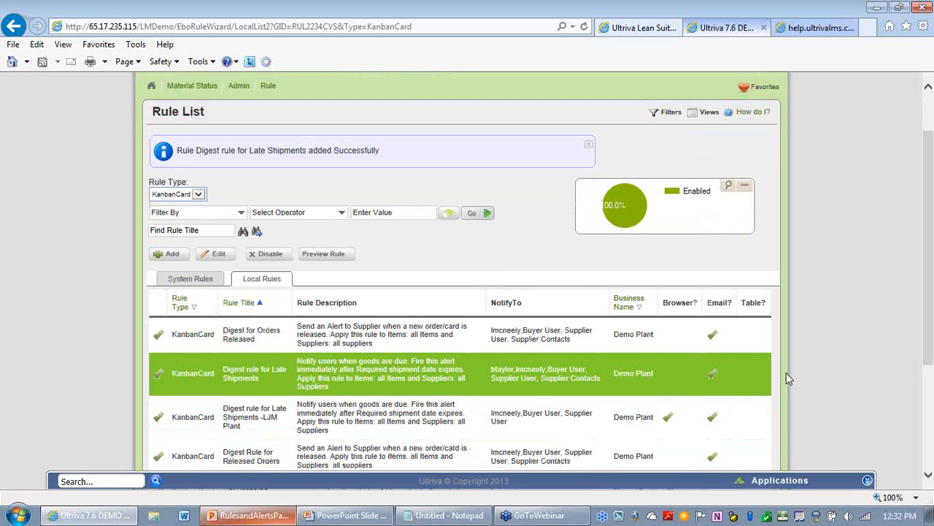
pyautogui.scroll(-2, 796, 376)
pyautogui.scroll(-1, 423, 298)
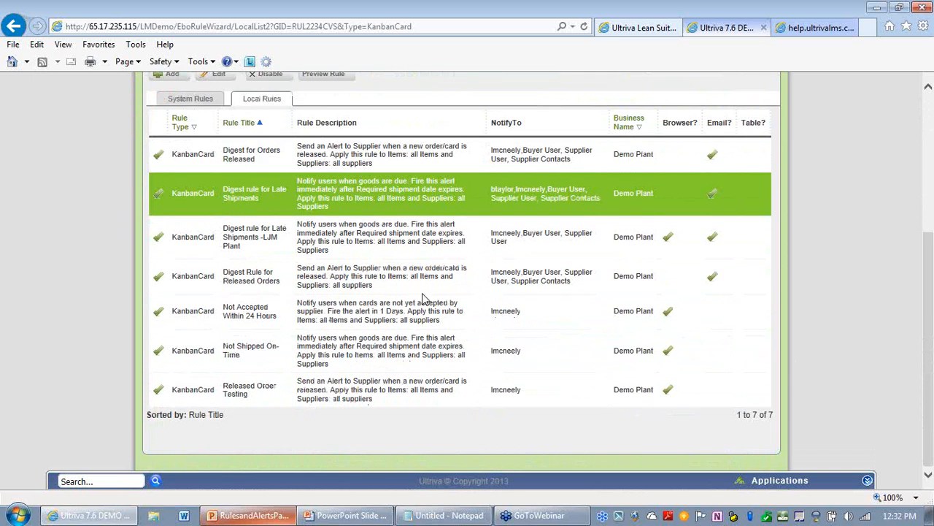
pyautogui.scroll(4, 426, 300)
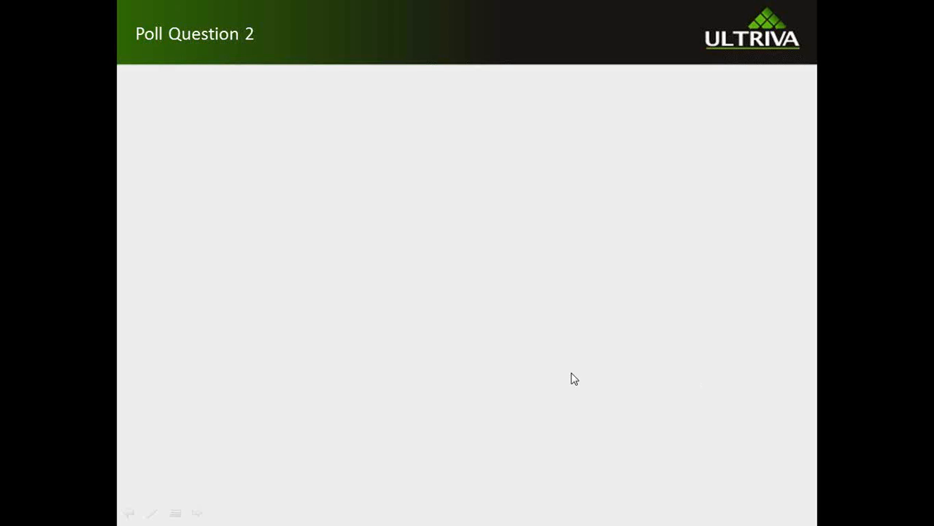
pyautogui.click(534, 357)
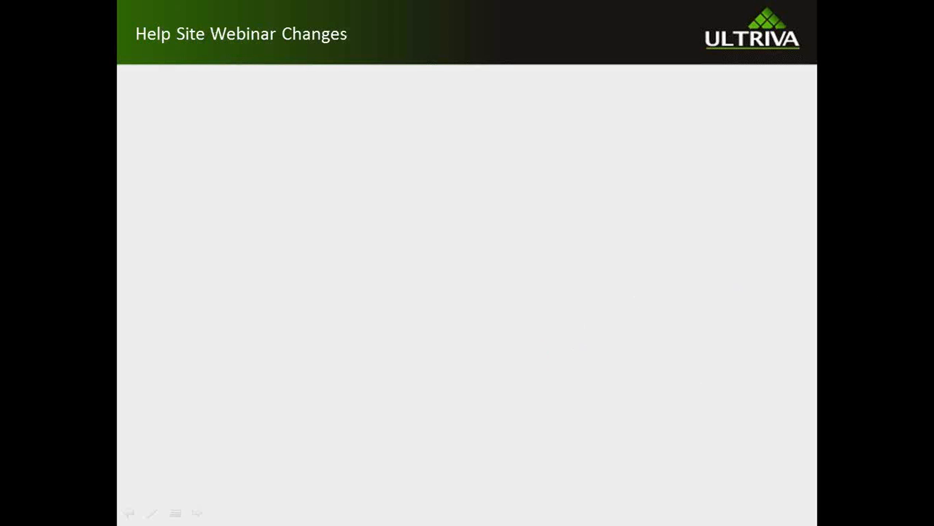
pyautogui.press('Right')
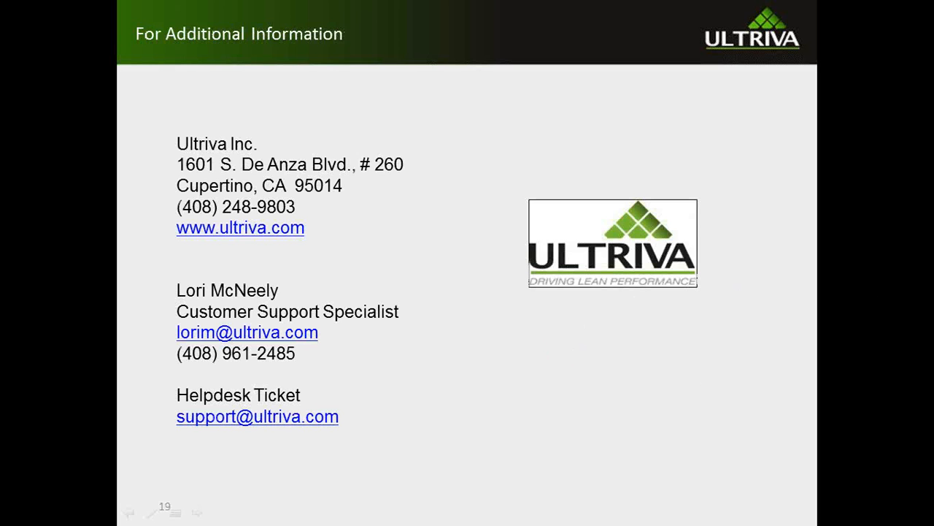